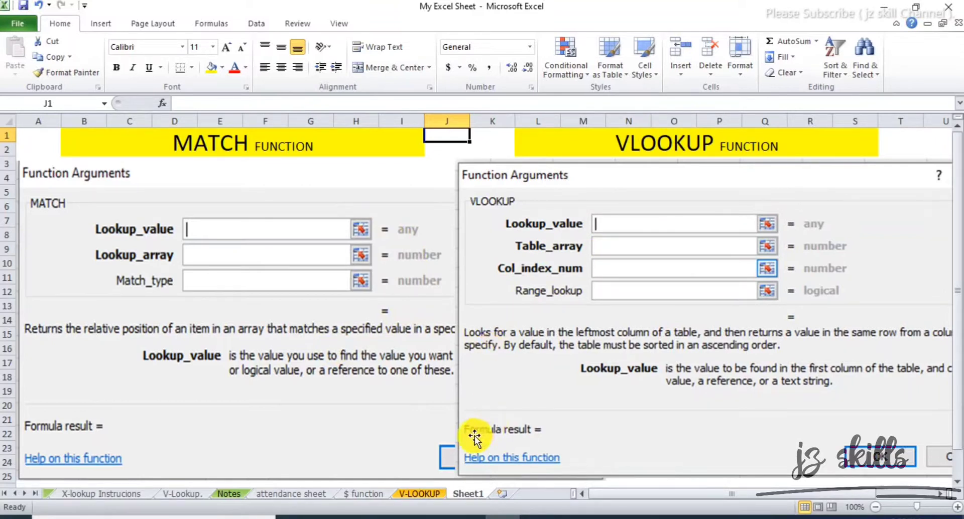
Switch to the V-LOOKUP sheet and examine the employee table array and its columns
left_click(421, 494)
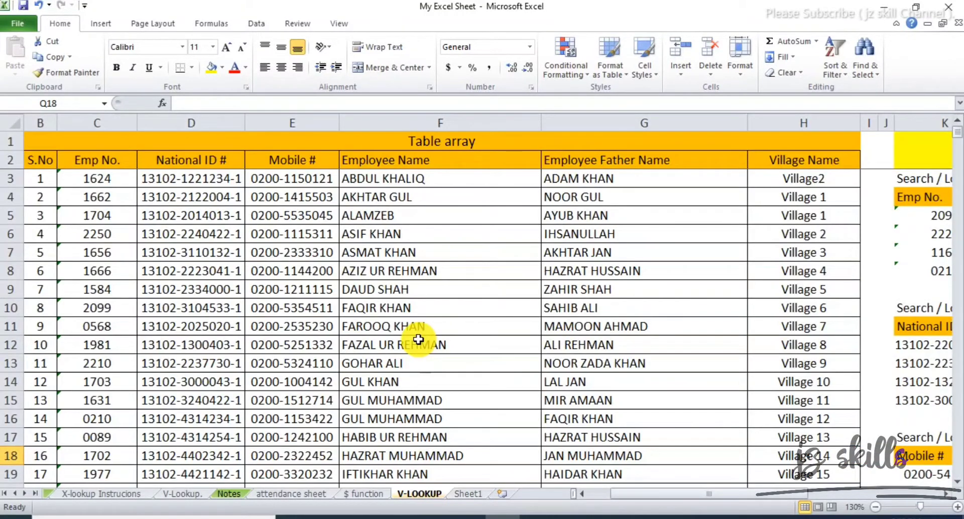
left_click(334, 196)
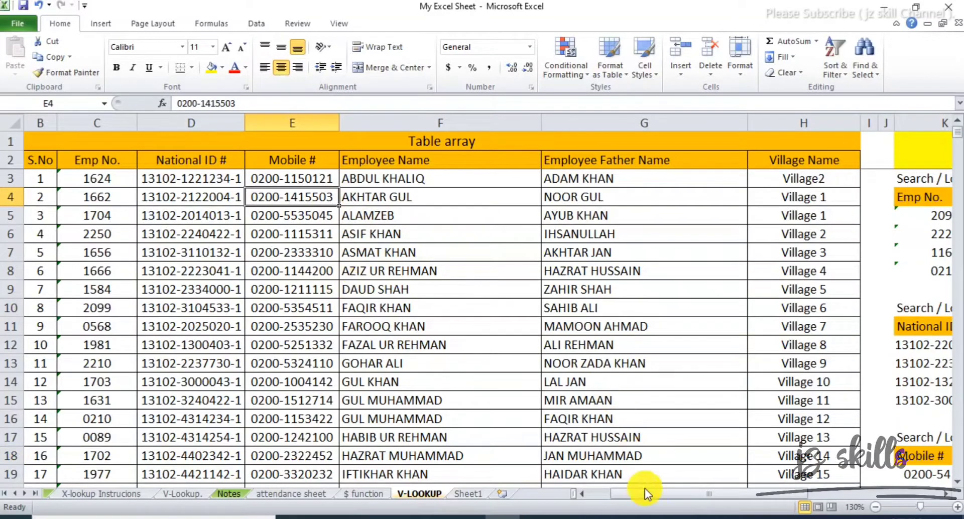
left_click_drag(646, 496, 620, 495)
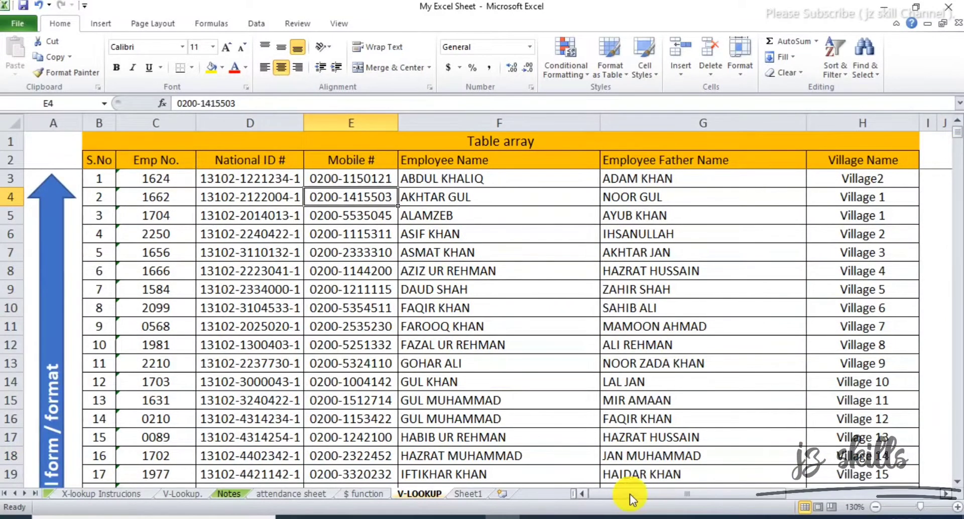
left_click_drag(178, 143, 501, 368)
left_click(403, 197)
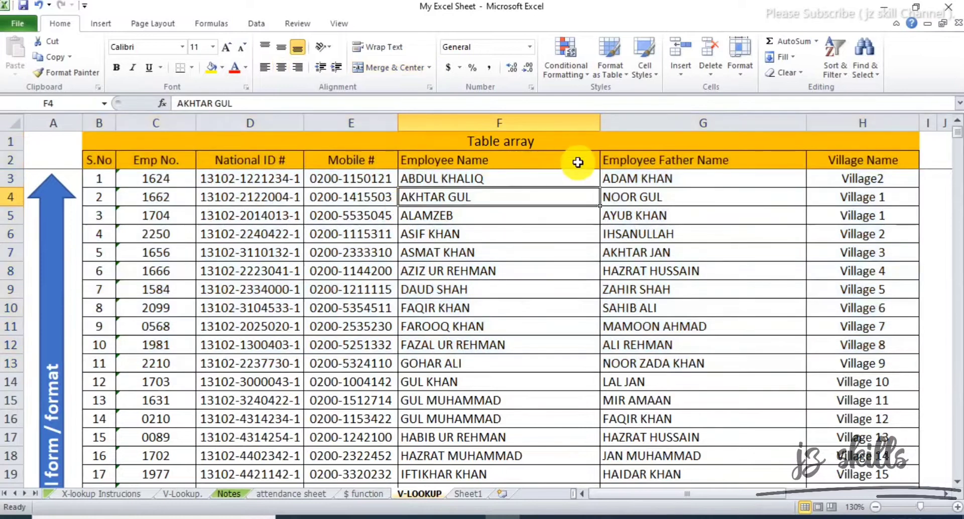
Examine the summary blocks for lookup by employee number, national ID card number and mobile number, with their result columns
left_click_drag(754, 493, 847, 494)
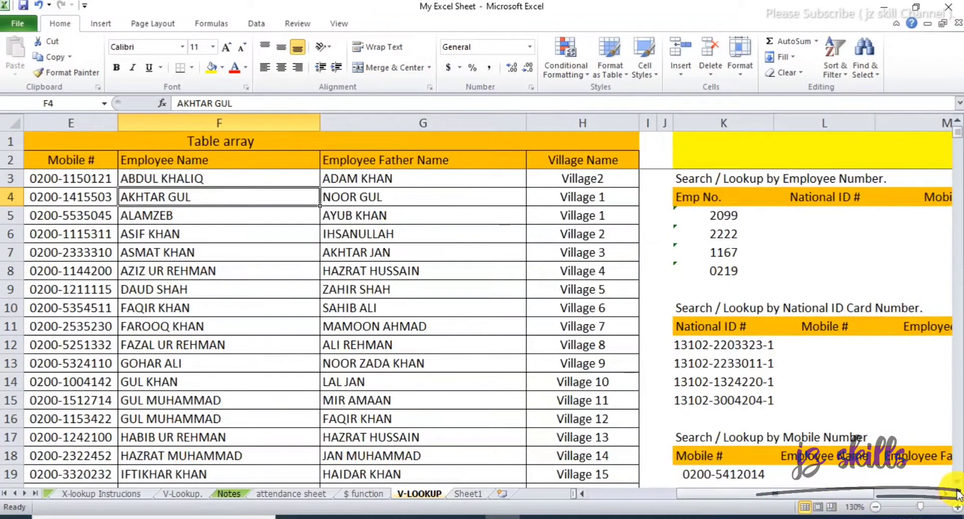
left_click(947, 495)
left_click(948, 496)
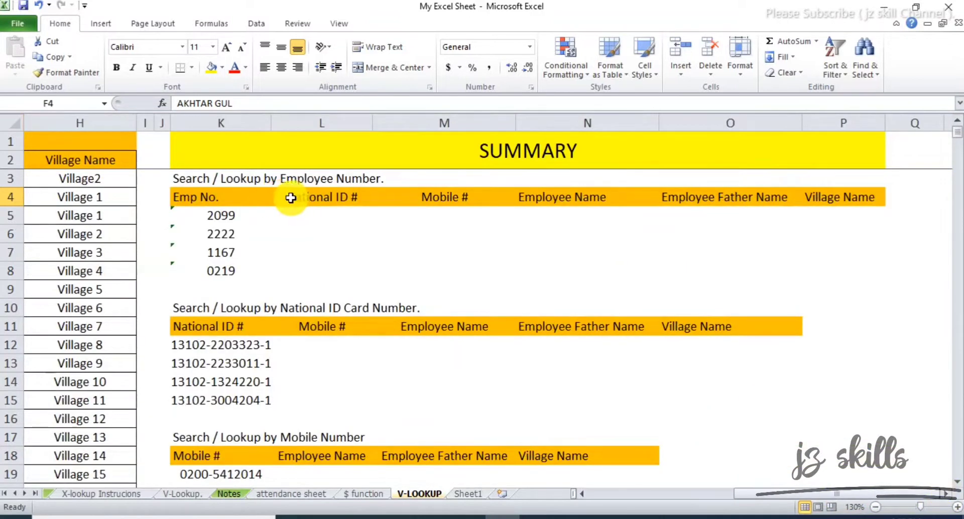
left_click_drag(238, 215, 230, 273)
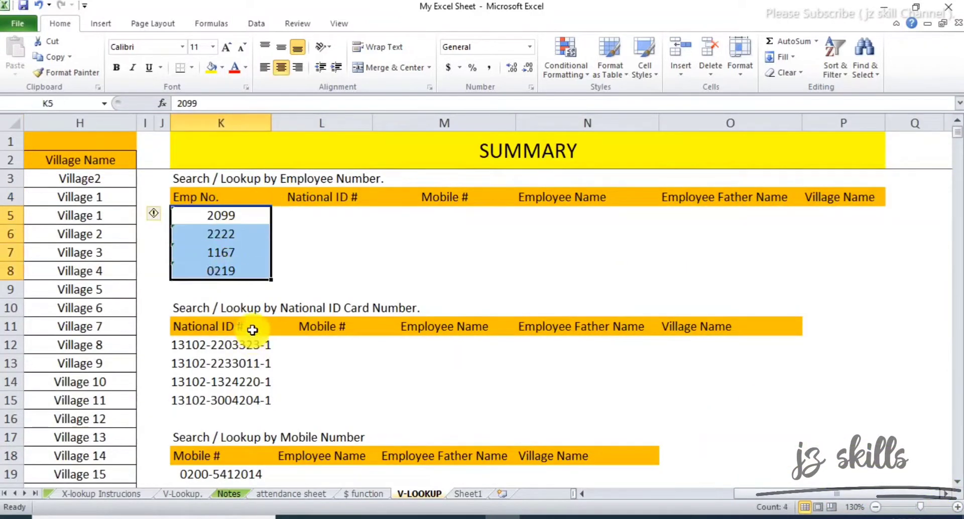
left_click_drag(268, 327, 259, 472)
scroll(243, 454, "down", 1)
scroll(308, 324, "up", 1)
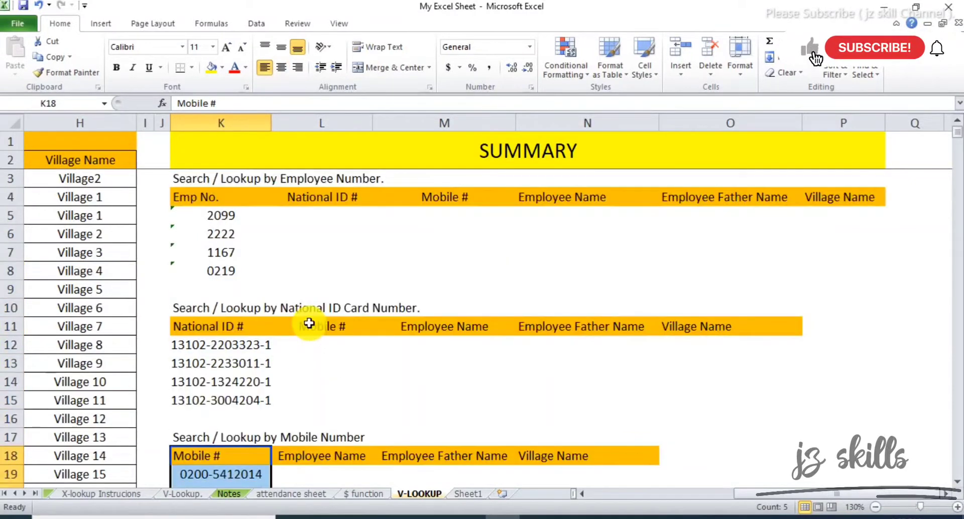
left_click_drag(324, 199, 824, 274)
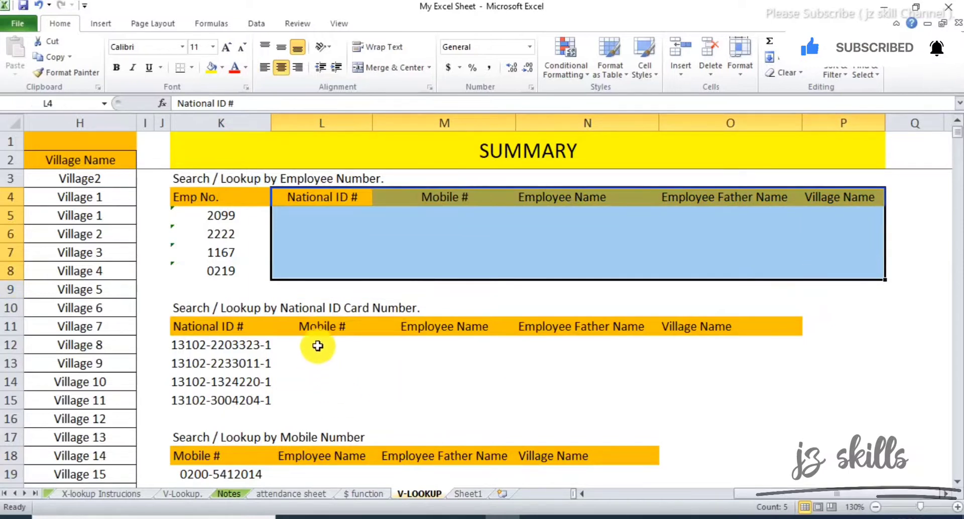
left_click_drag(319, 327, 716, 399)
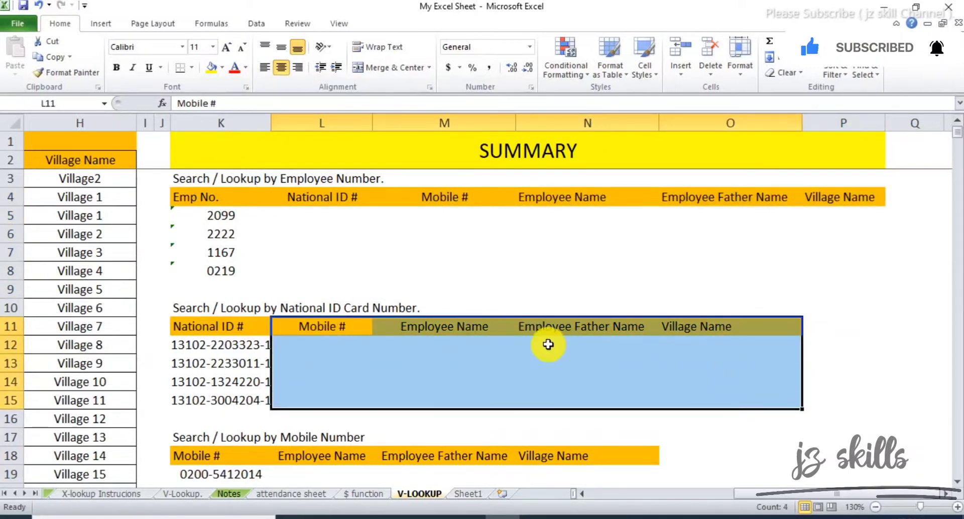
left_click(316, 215)
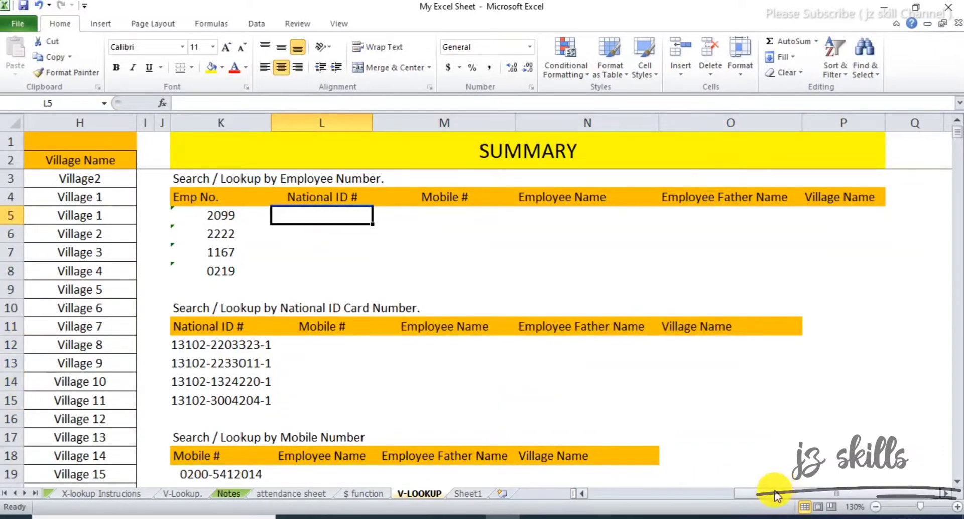
left_click_drag(763, 495, 731, 507)
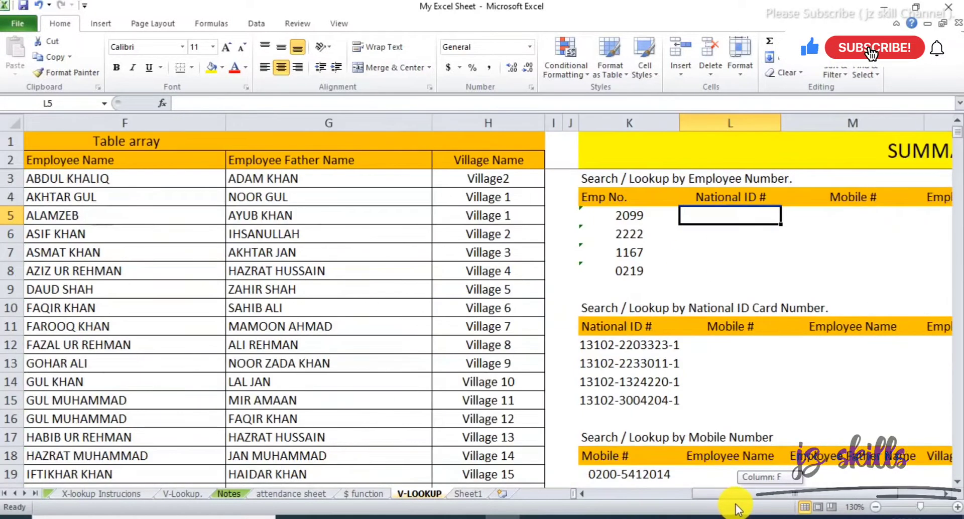
left_click(947, 494)
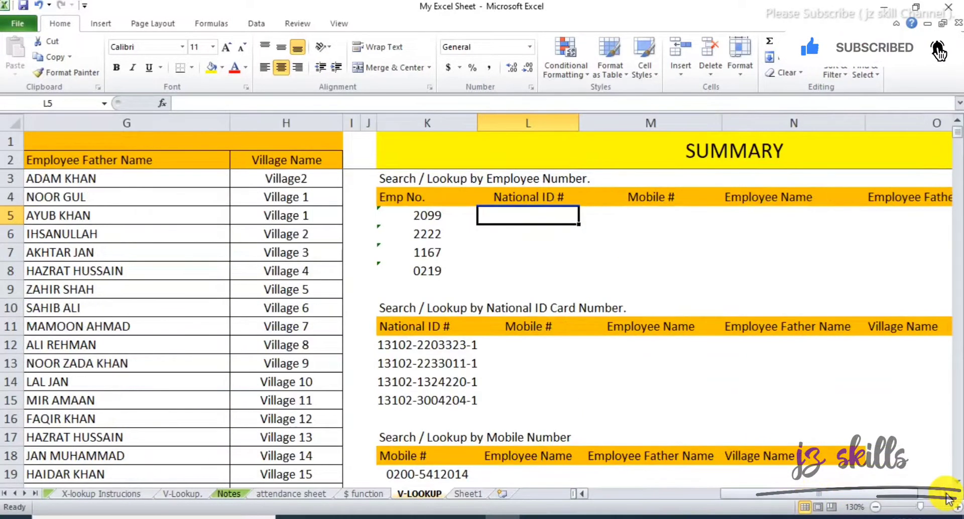
left_click(947, 495)
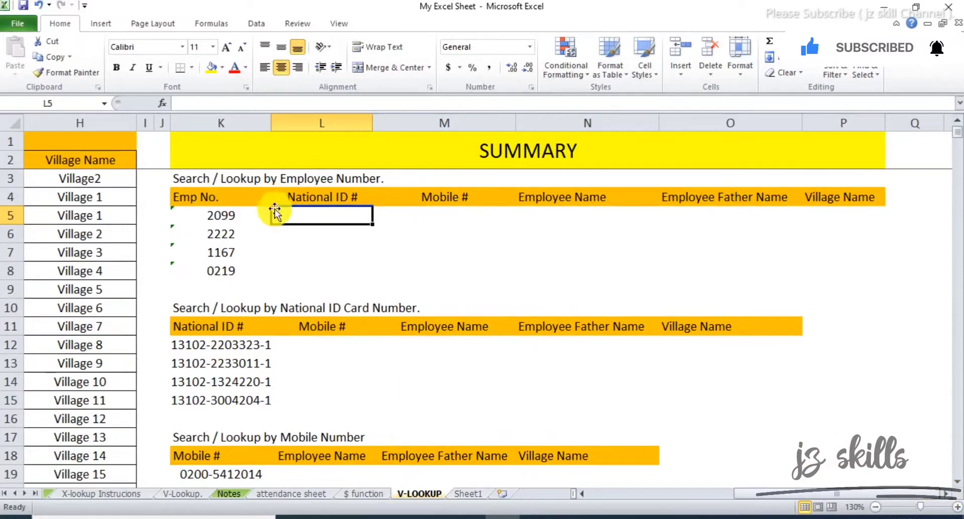
left_click(322, 234)
left_click(323, 215)
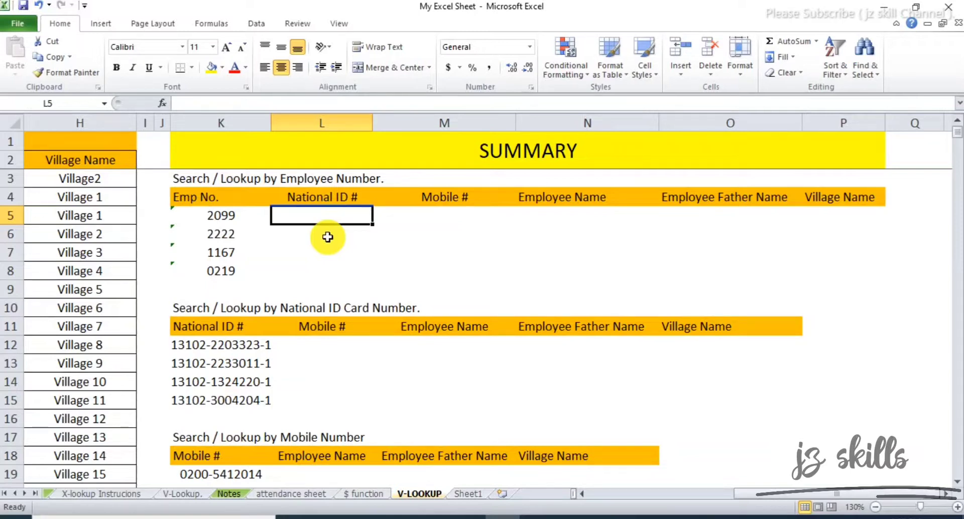
left_click(327, 236)
left_click(325, 220)
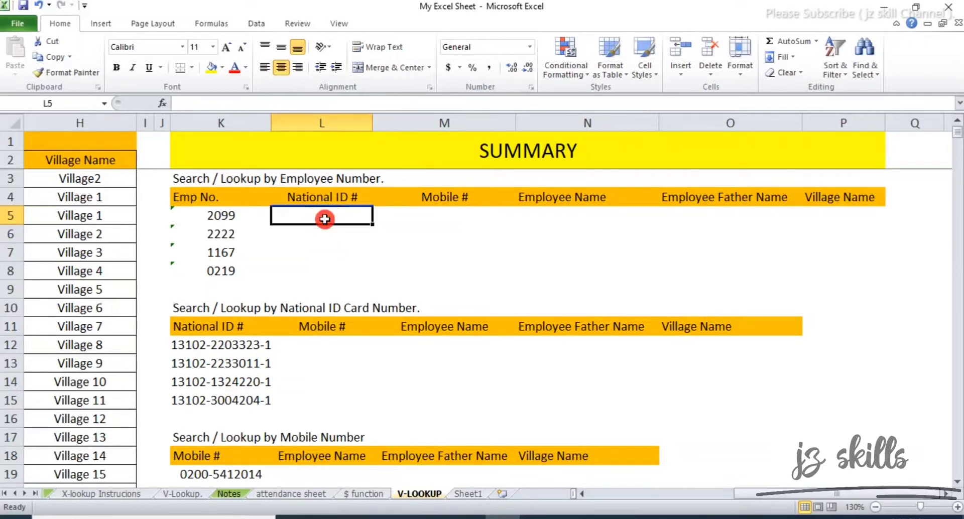
left_click(313, 246)
left_click(315, 235)
left_click(312, 251)
left_click(317, 232)
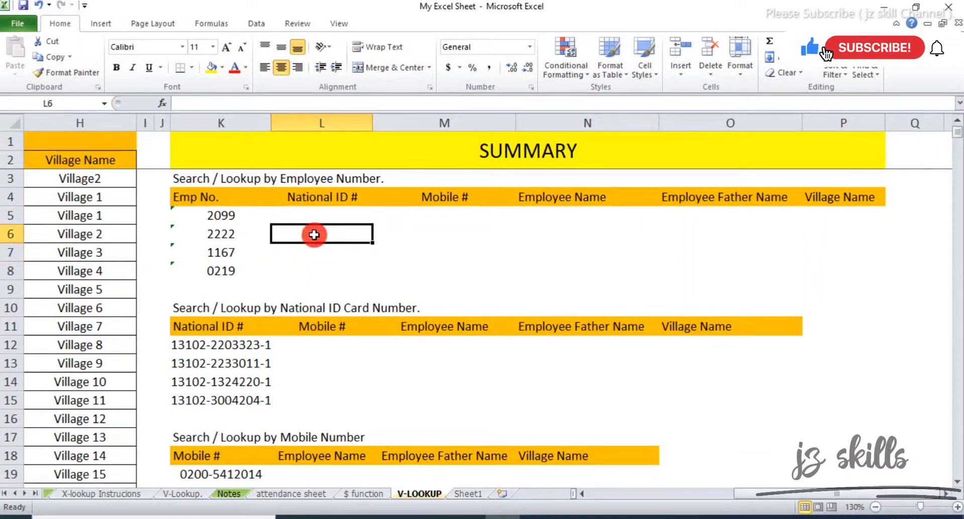
left_click(304, 252)
left_click(300, 270)
left_click(314, 233)
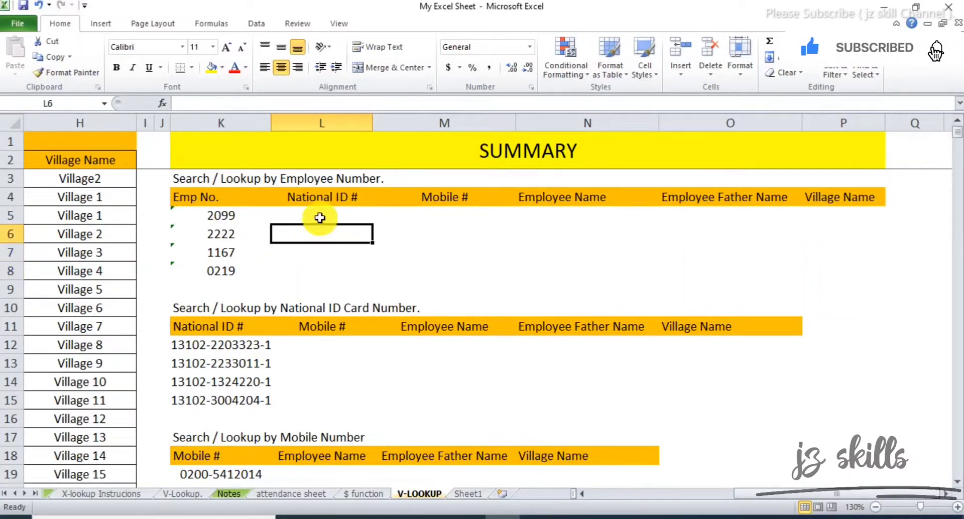
left_click(341, 217)
left_click(411, 216)
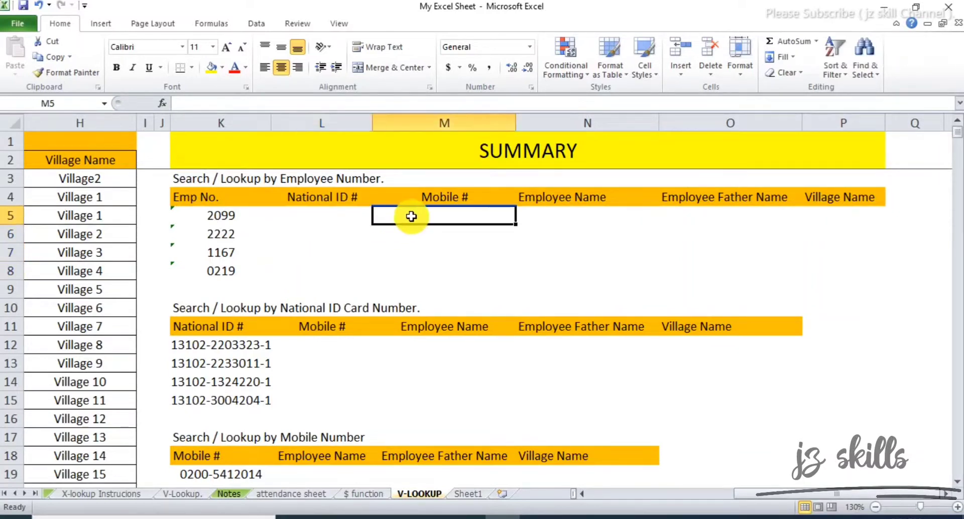
left_click(571, 223)
left_click(322, 216)
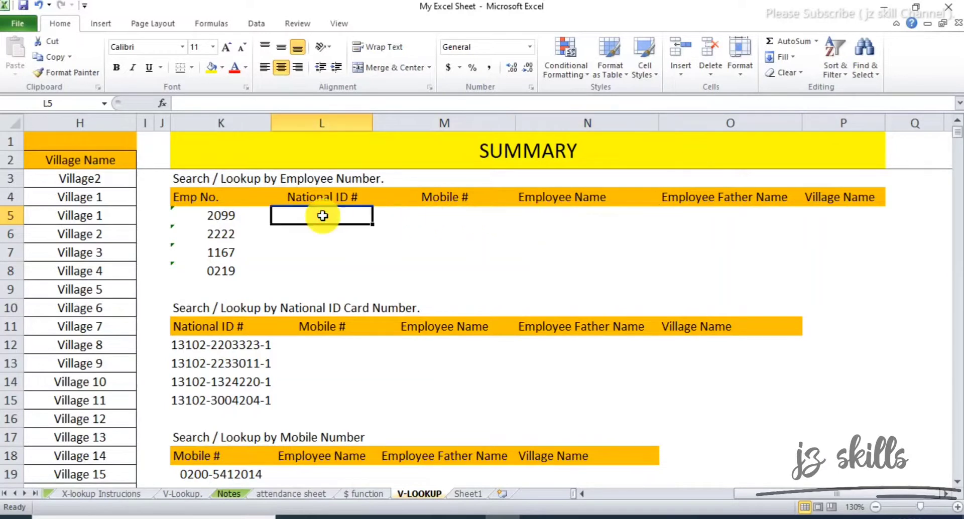
Compare the arguments of the MATCH and VLOOKUP functions in the pictures on Sheet1
left_click(471, 493)
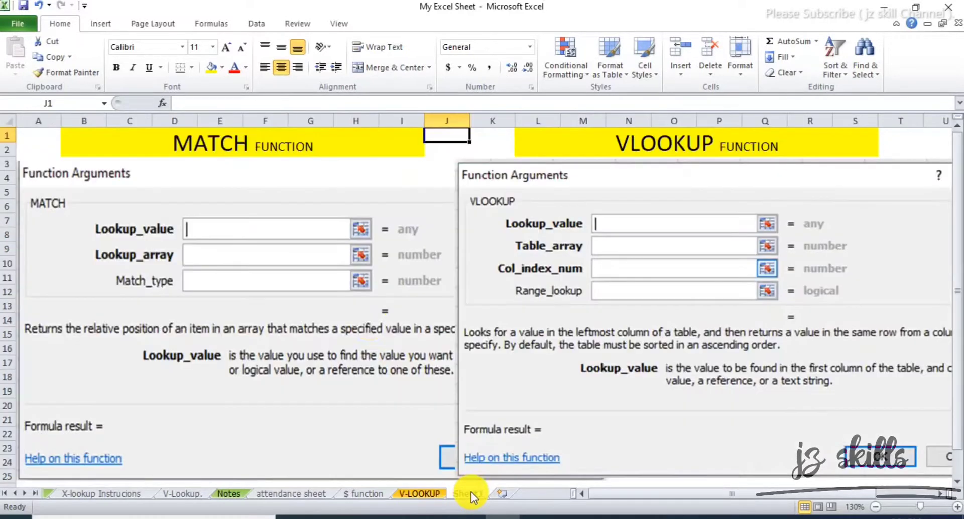
left_click(209, 192)
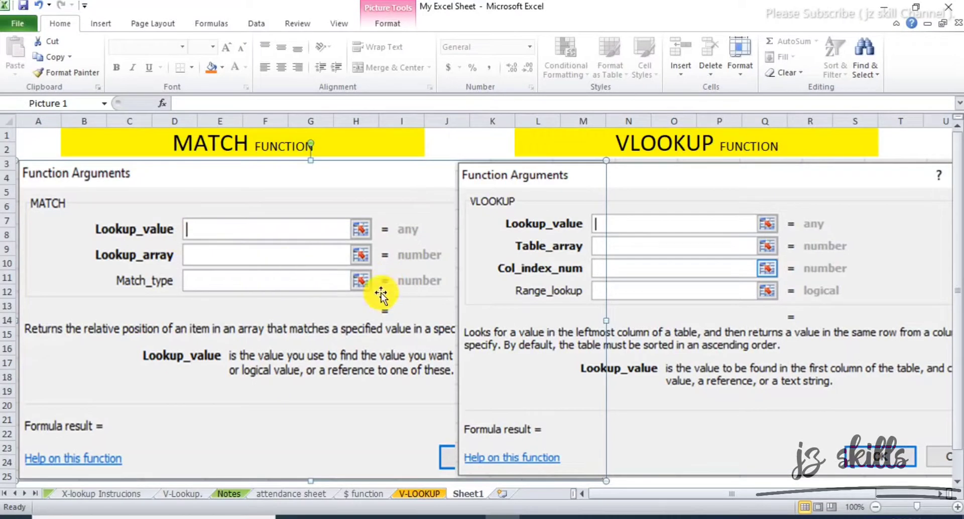
left_click(703, 417)
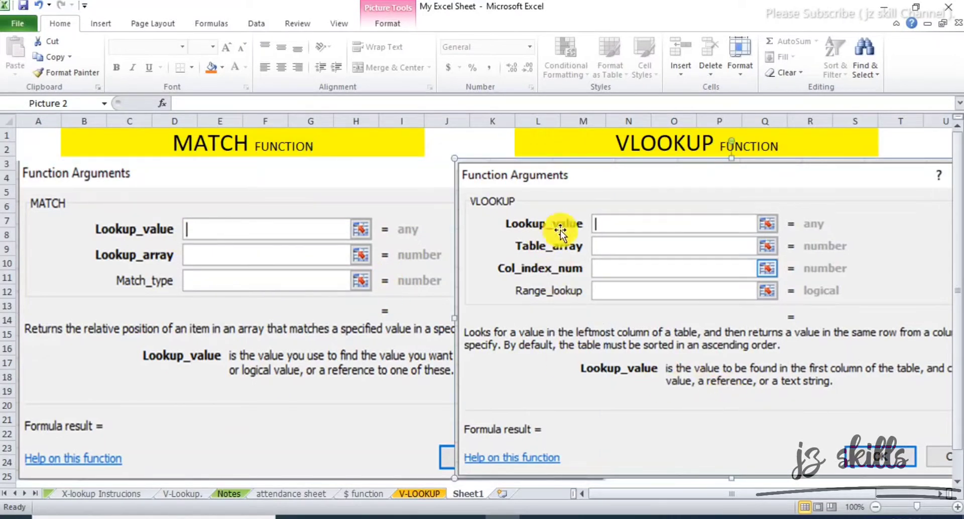
left_click(119, 231)
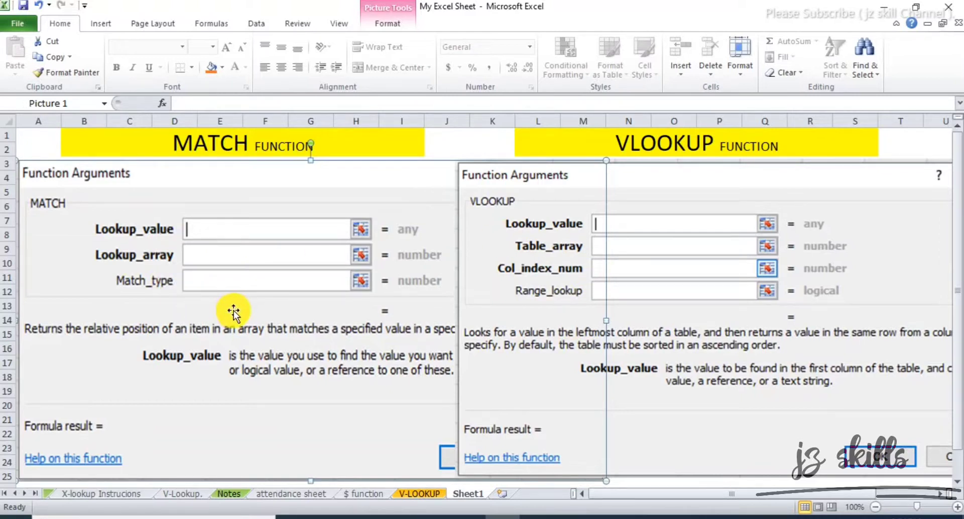
left_click(677, 259)
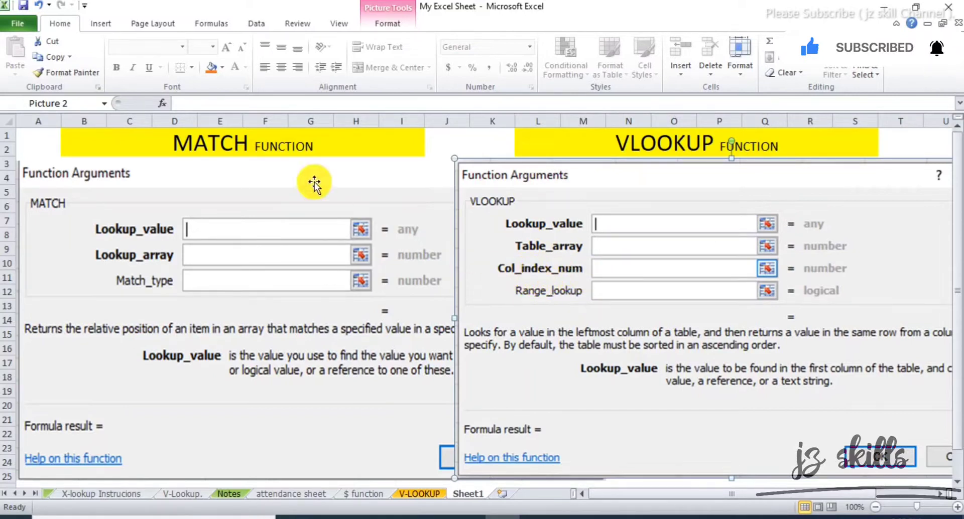
left_click(199, 152)
left_click(662, 266)
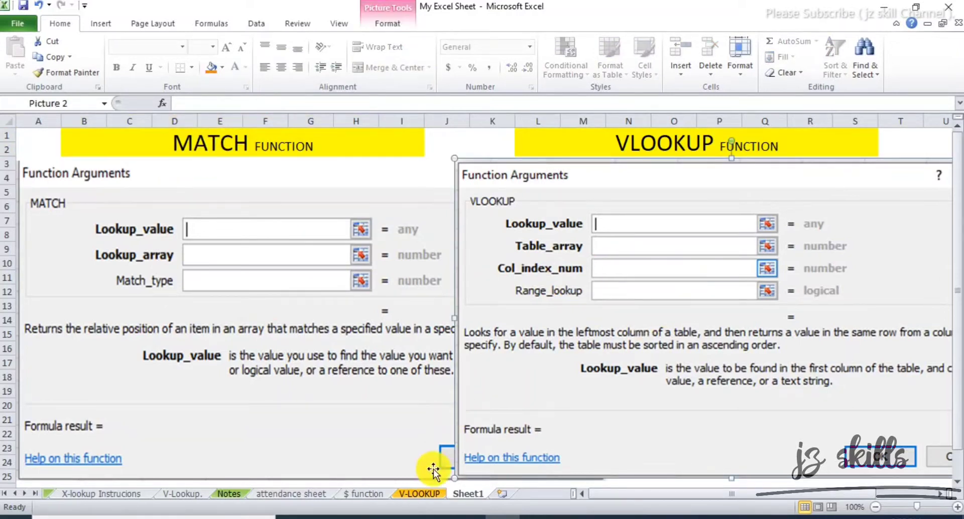
Return to the V-LOOKUP sheet and look through the employee records past row 100 of the table array
left_click(419, 495)
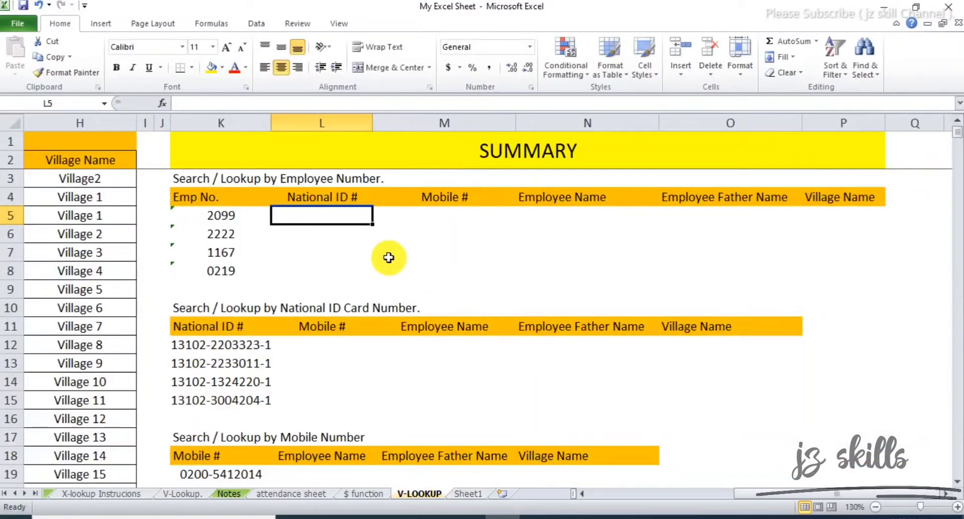
left_click_drag(852, 494, 710, 494)
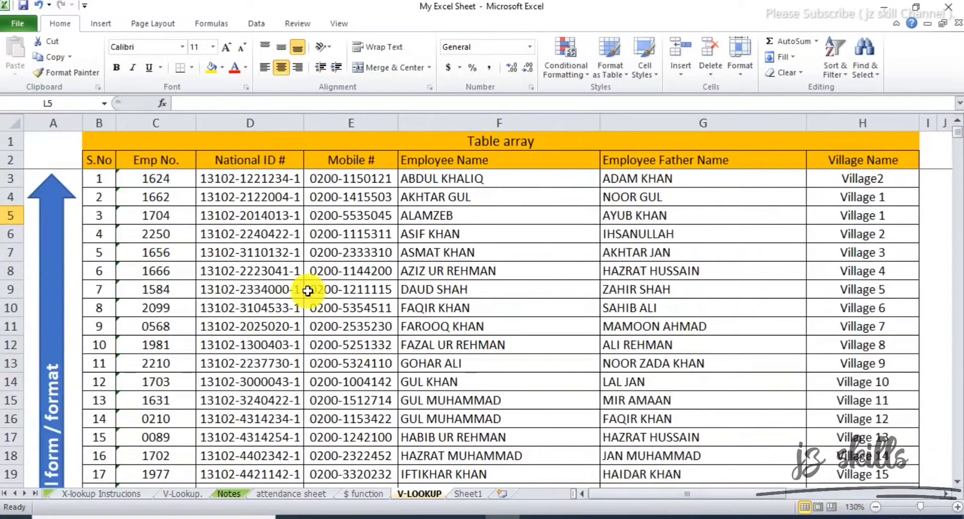
scroll(304, 271, "down", 11)
scroll(304, 271, "down", 20)
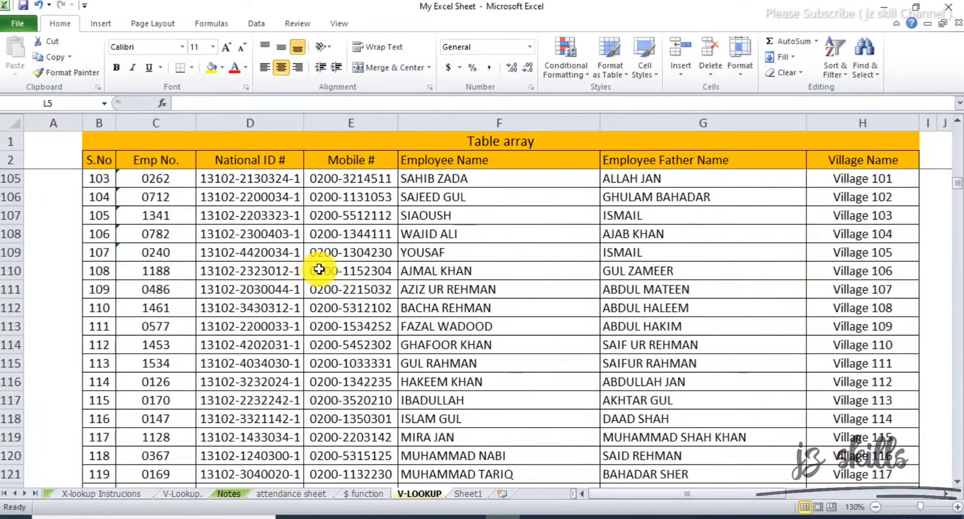
scroll(319, 268, "up", 20)
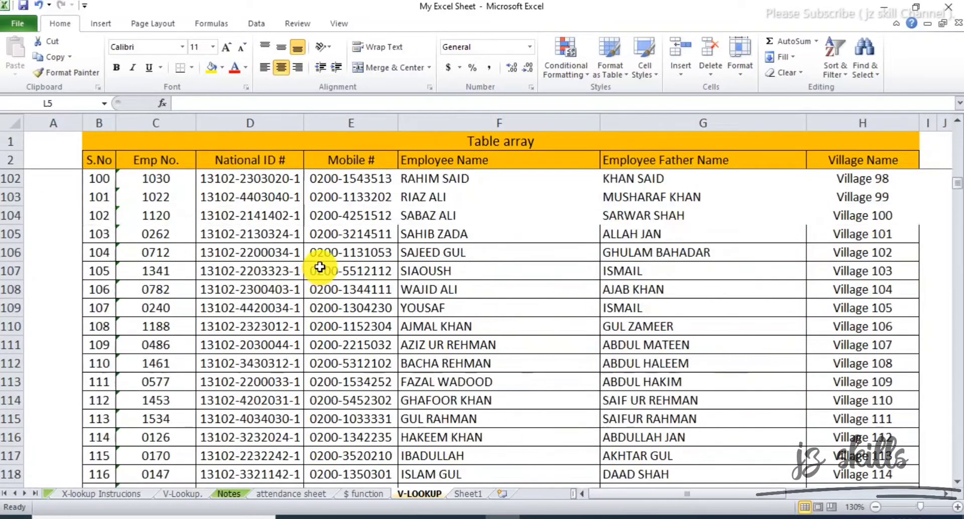
scroll(320, 268, "up", 9)
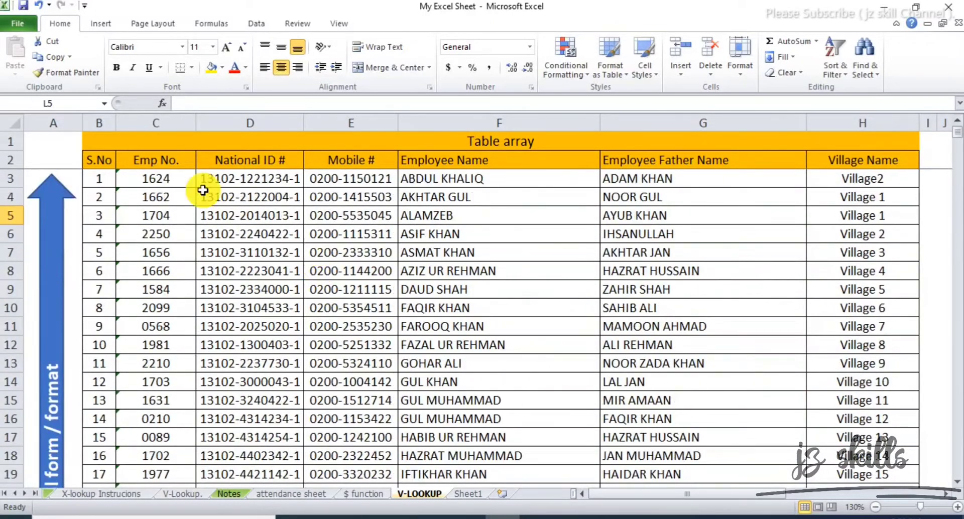
Review the table array's headings from Emp No. to Employee Father Name and the vertical arrangement of its records
left_click(177, 156)
left_click(274, 161)
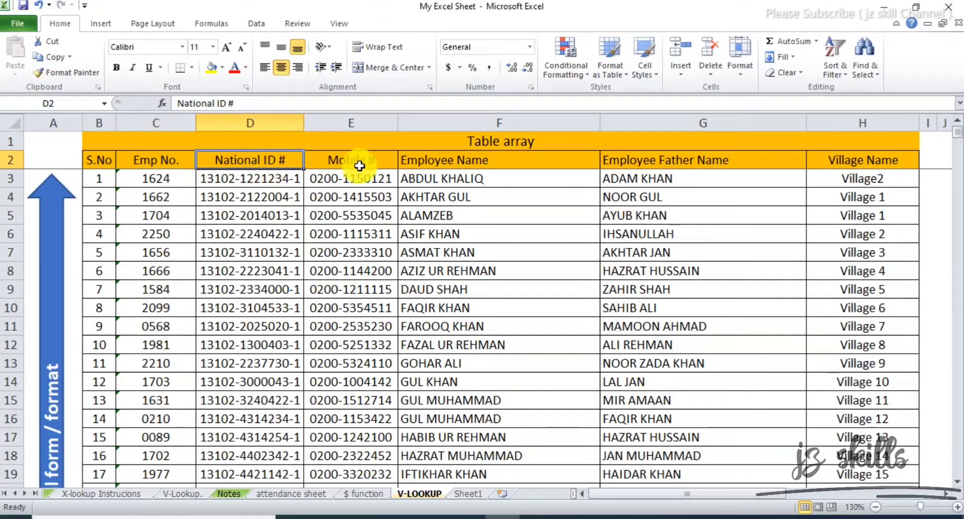
left_click(370, 161)
left_click(472, 162)
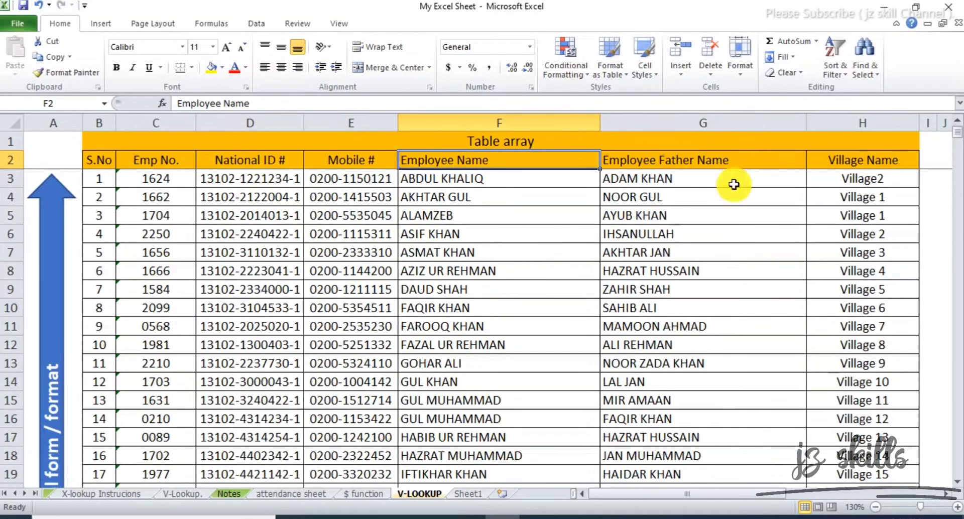
left_click(734, 161)
left_click(525, 296)
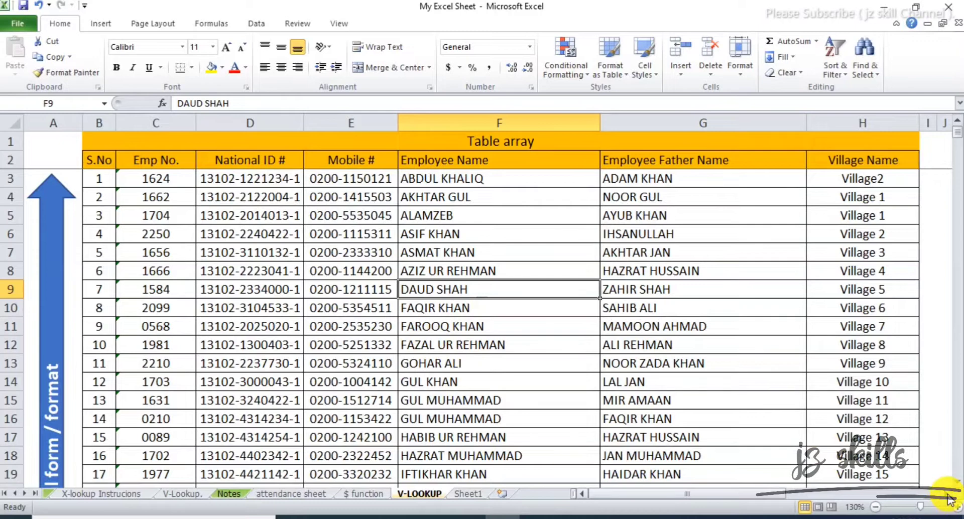
scroll(247, 280, "down", 12)
scroll(38, 308, "up", 12)
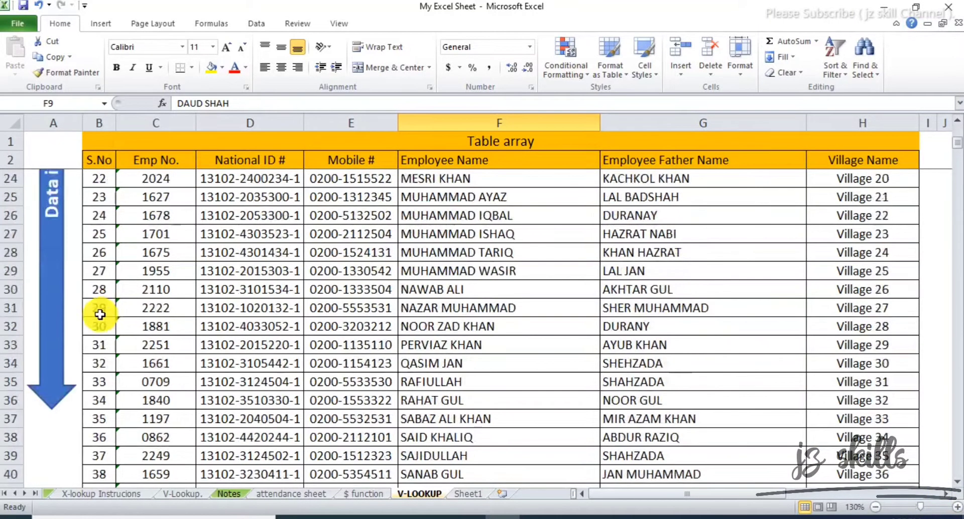
Examine the employee records in the table array and the first entries under Emp No., National ID # and Mobile #
scroll(281, 274, "down", 4)
scroll(281, 274, "down", 7)
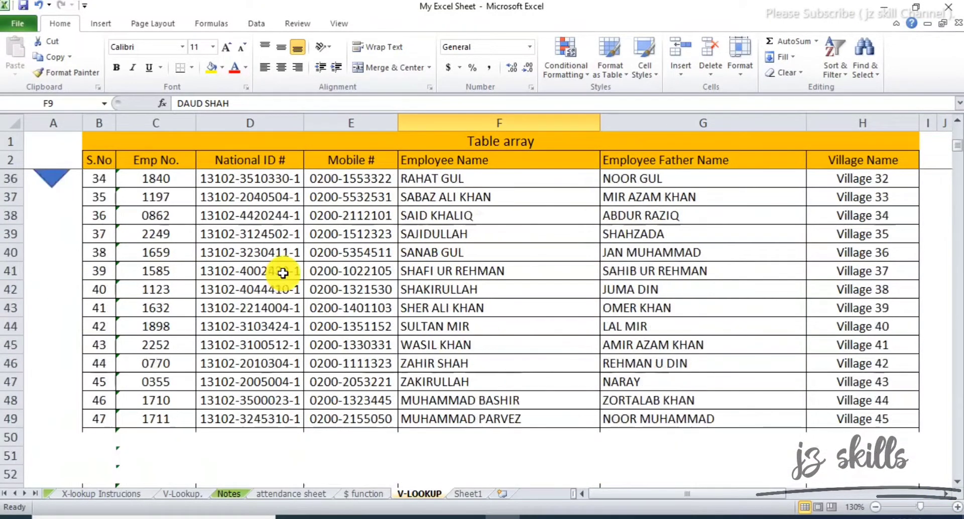
scroll(281, 274, "up", 11)
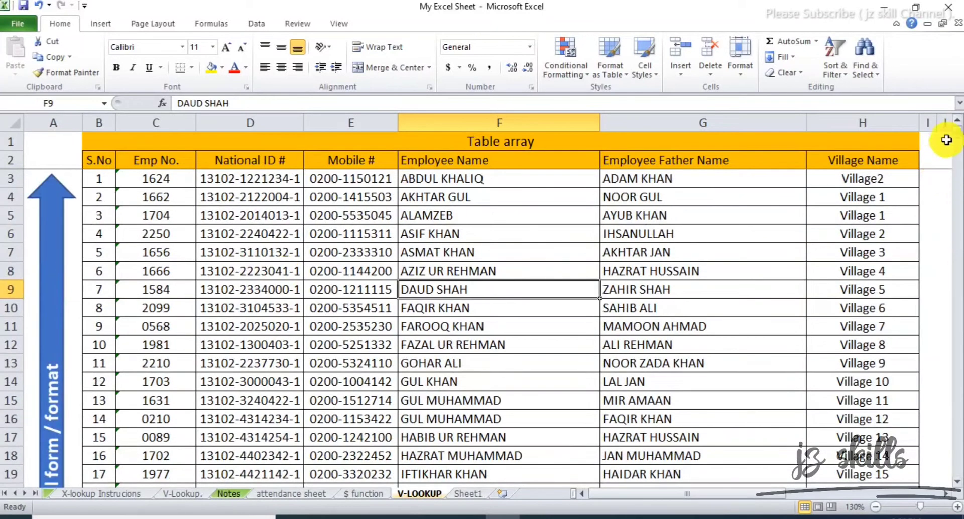
scroll(954, 216, "down", 11)
left_click_drag(958, 151, 958, 132)
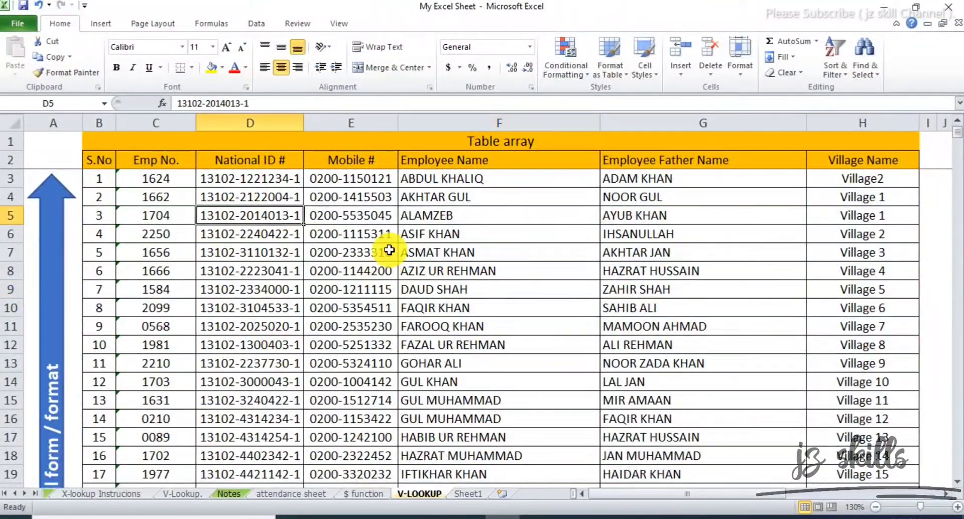
left_click(422, 217)
left_click(330, 182)
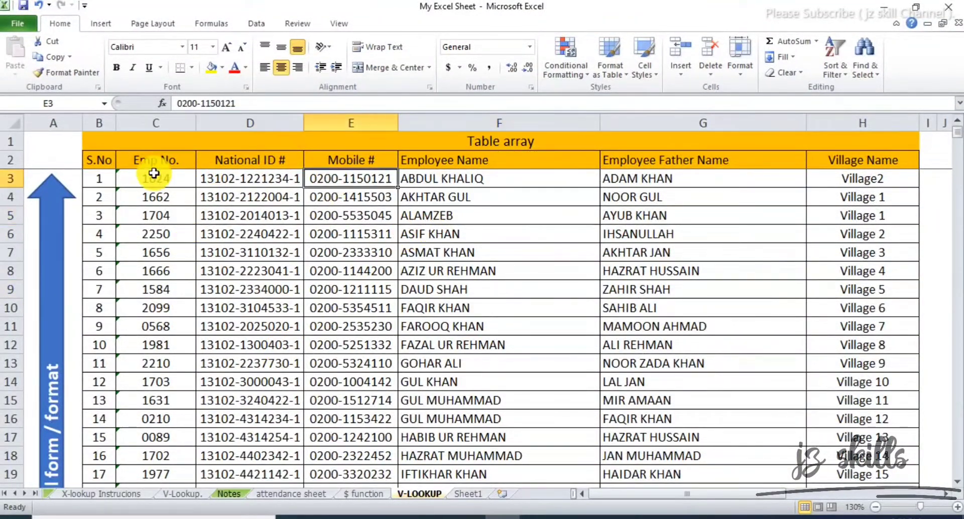
left_click(156, 180)
left_click(251, 216)
left_click(250, 179)
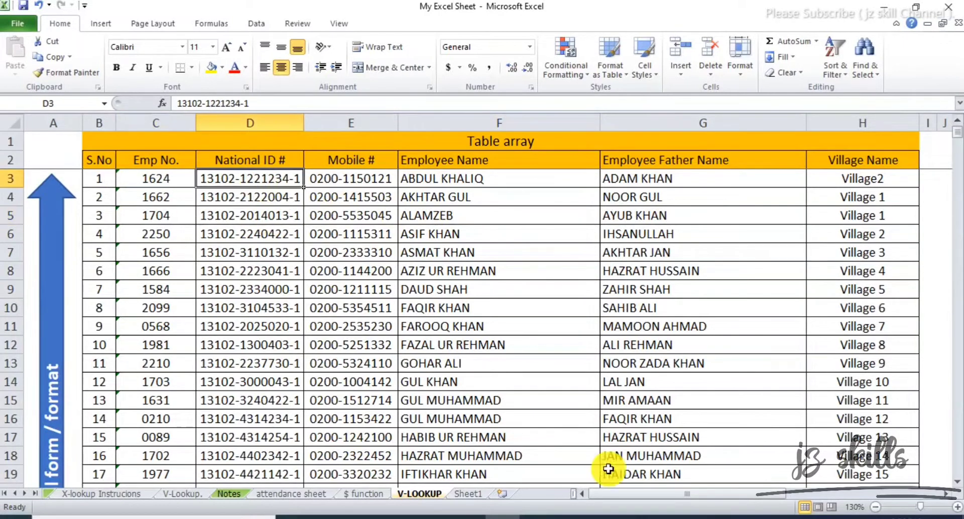
Start a VLOOKUP formula in the summary's first National ID # cell, L5, with K5 as the lookup value
left_click(947, 496)
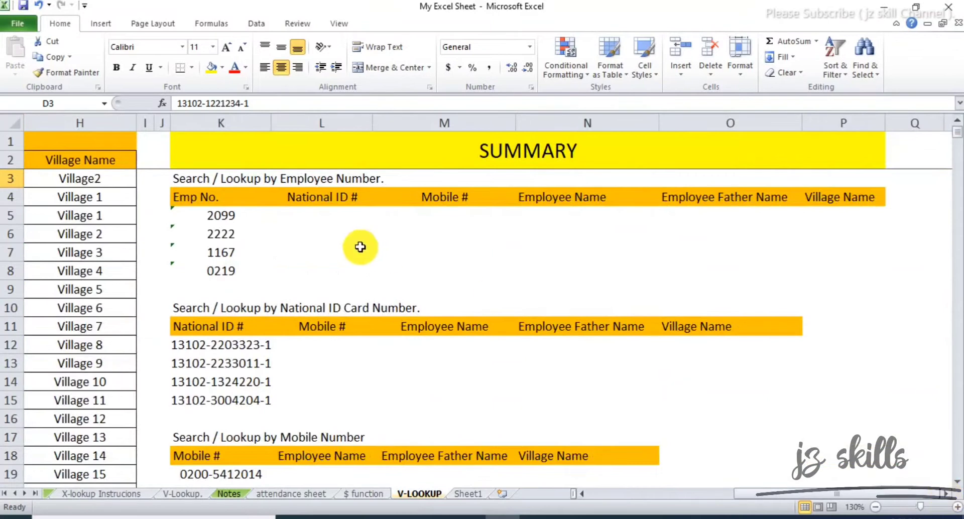
left_click(351, 216)
type("=")
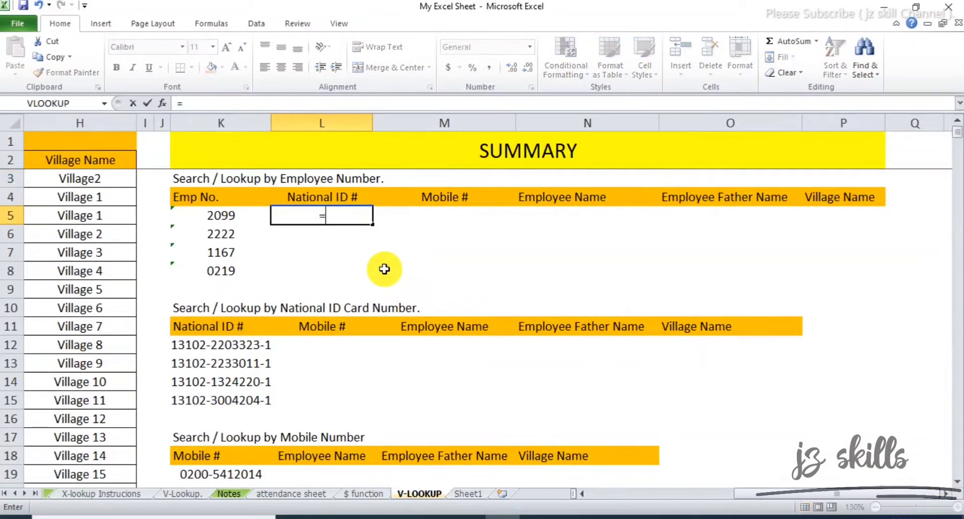
type("VL")
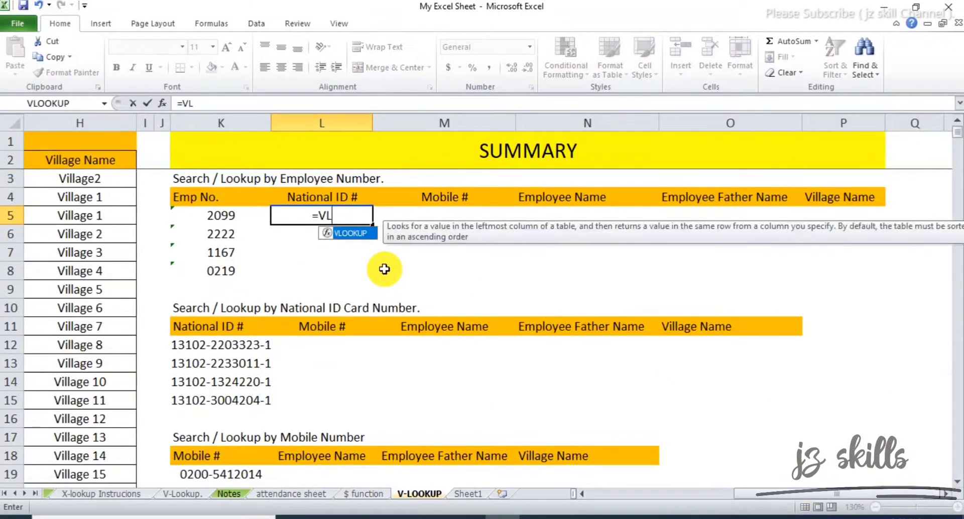
type("OOKUP(")
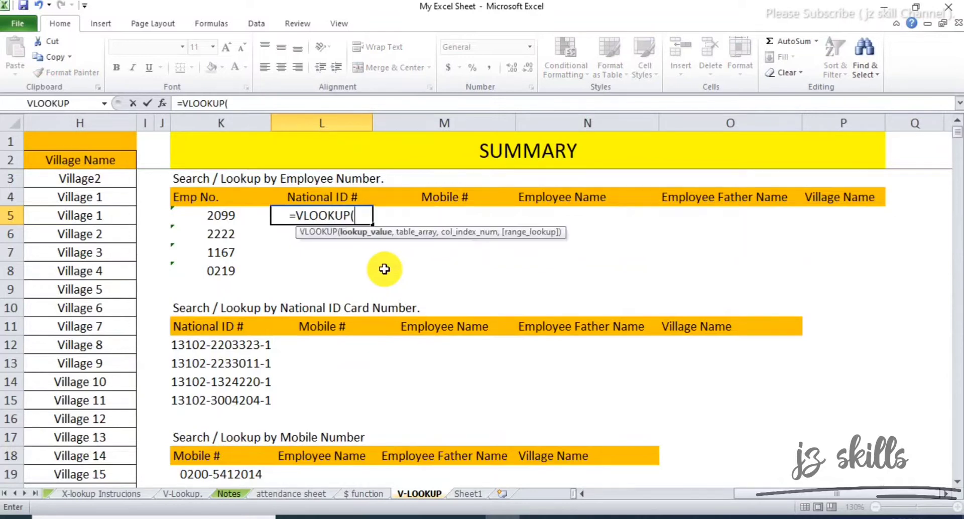
left_click(195, 214)
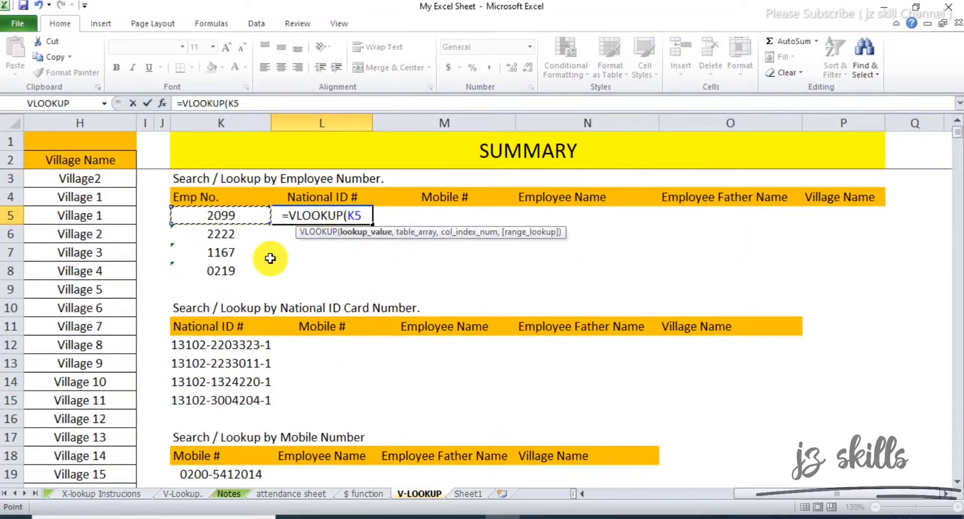
type(",")
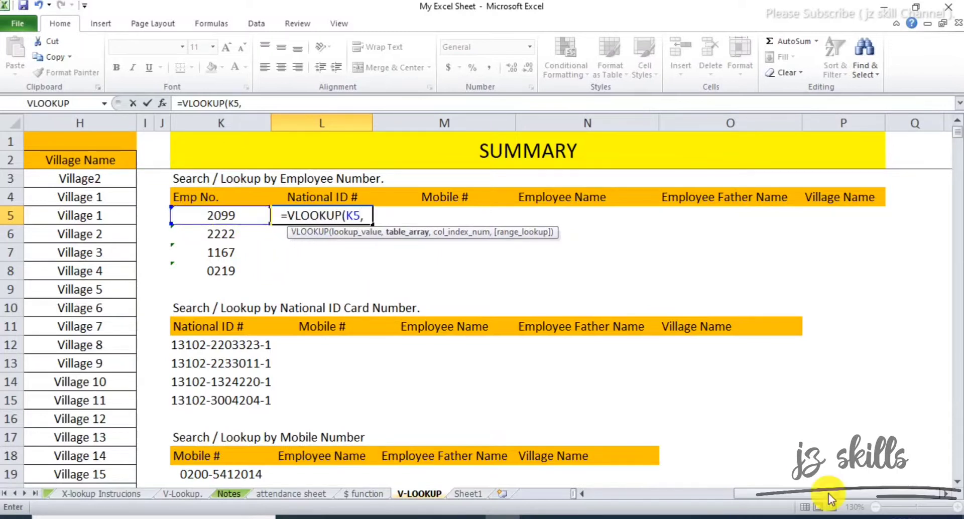
Set the formula's table array to C2:H689, from the Emp No. heading to the last Village Name record
left_click_drag(821, 492, 623, 505)
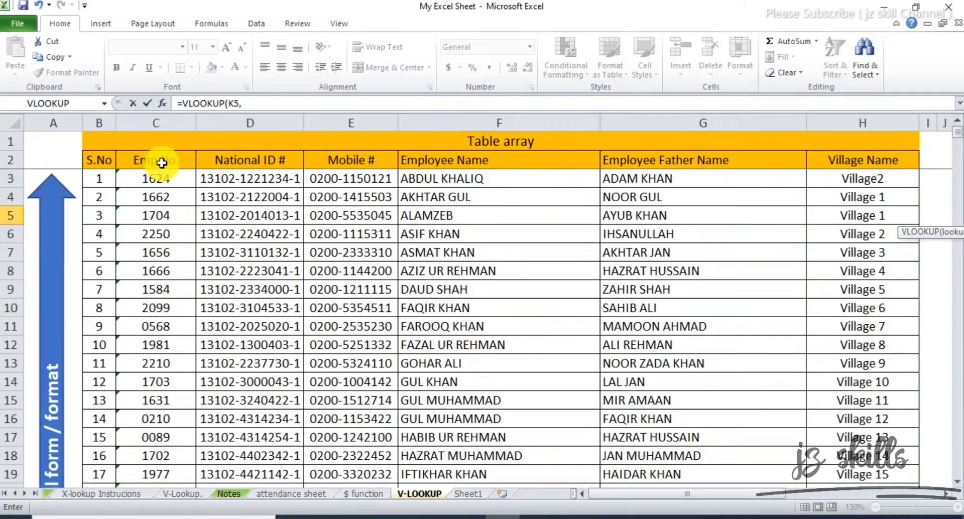
left_click_drag(161, 163, 916, 477)
left_click_drag(826, 515, 838, 458)
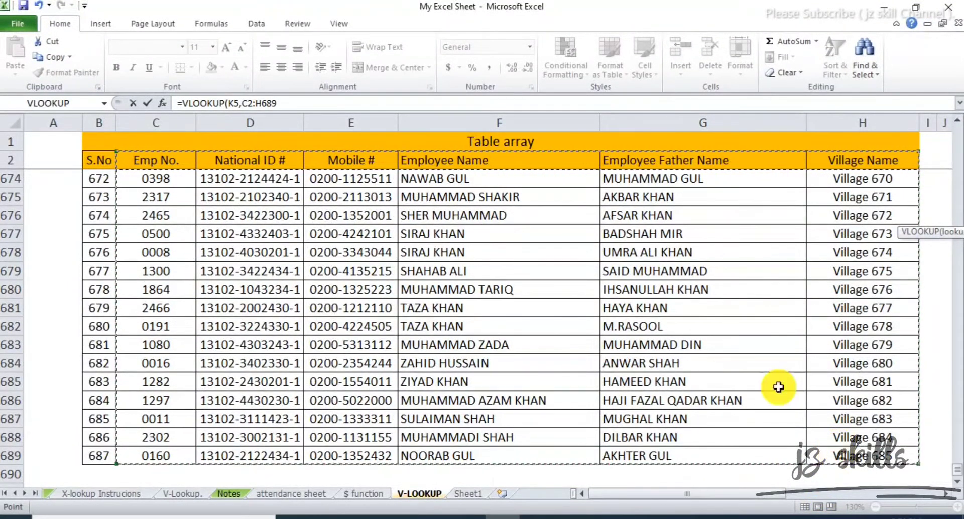
left_click(287, 103)
type(",")
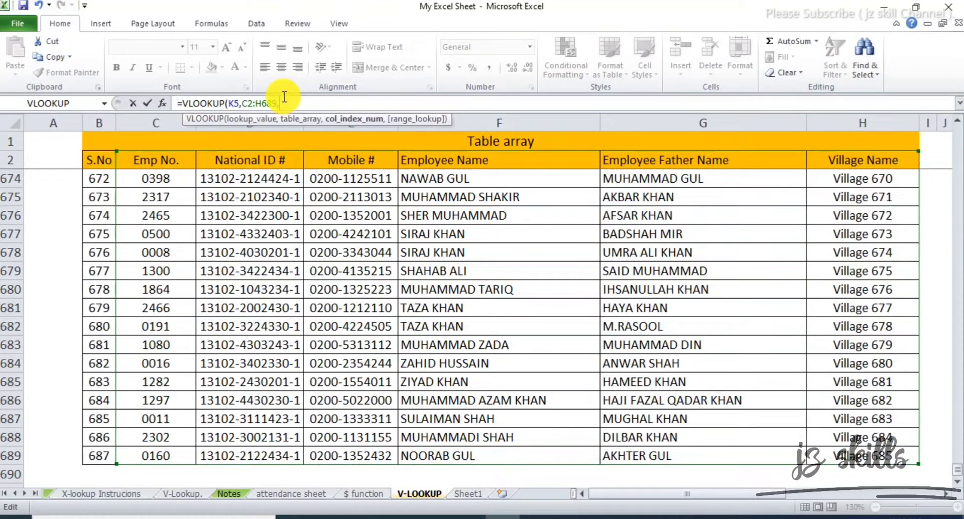
Complete the L5 formula with column index 2 and FALSE for an exact match
left_click_drag(958, 470, 959, 111)
left_click(948, 495)
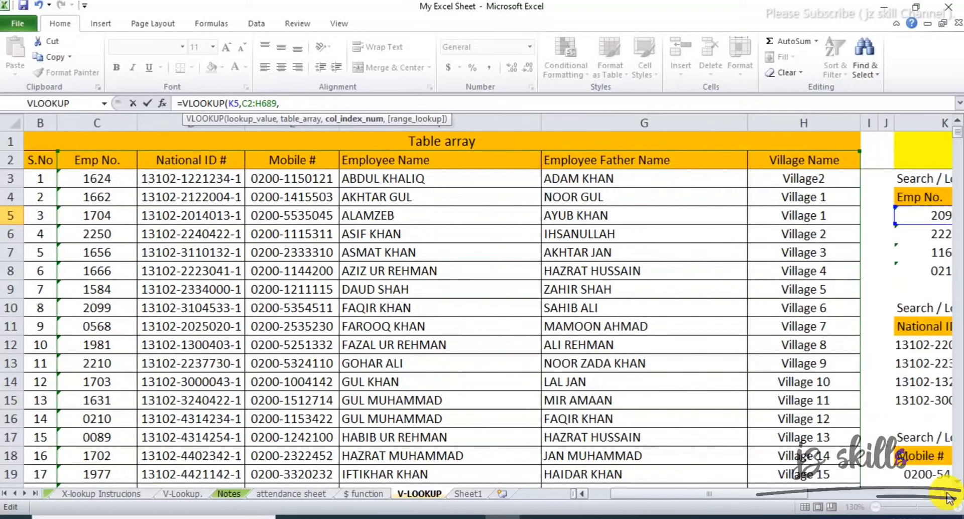
left_click(948, 495)
left_click(948, 495)
left_click(947, 495)
left_click(948, 495)
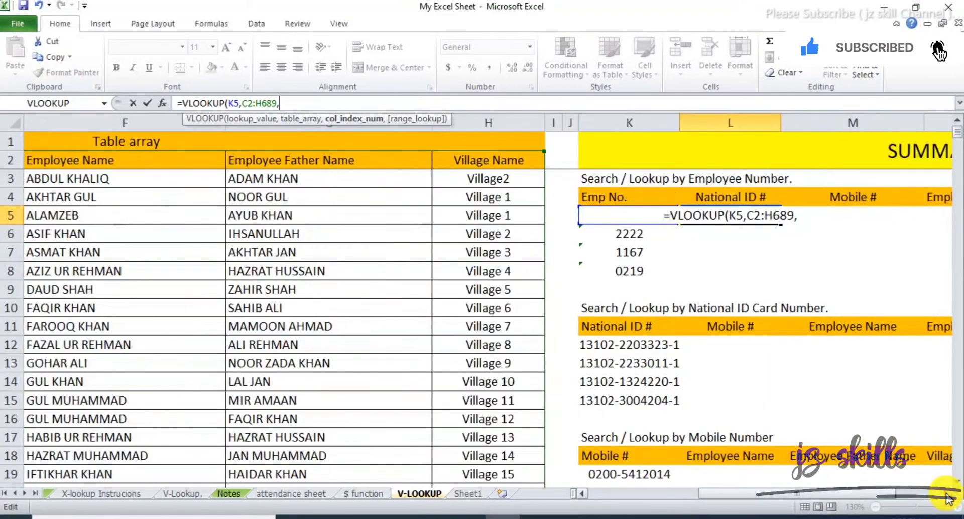
left_click_drag(831, 488, 685, 495)
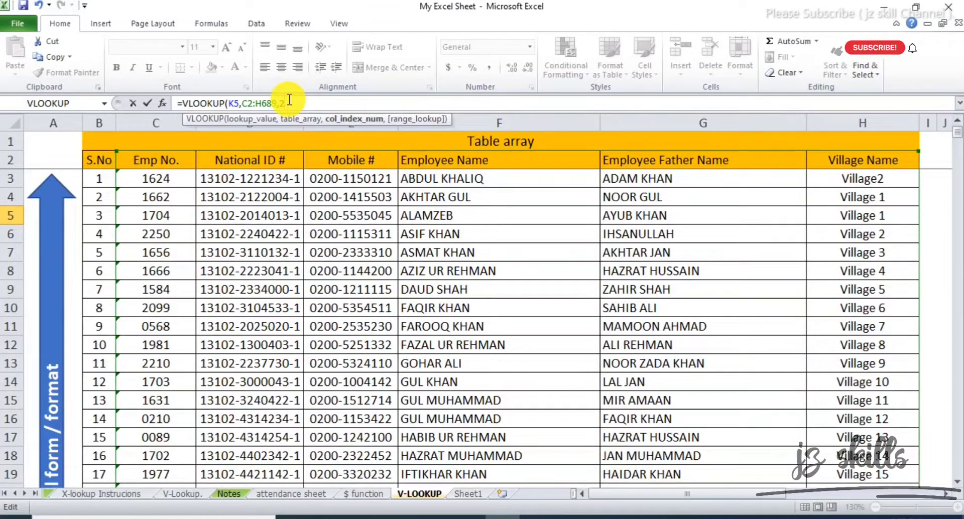
type(",")
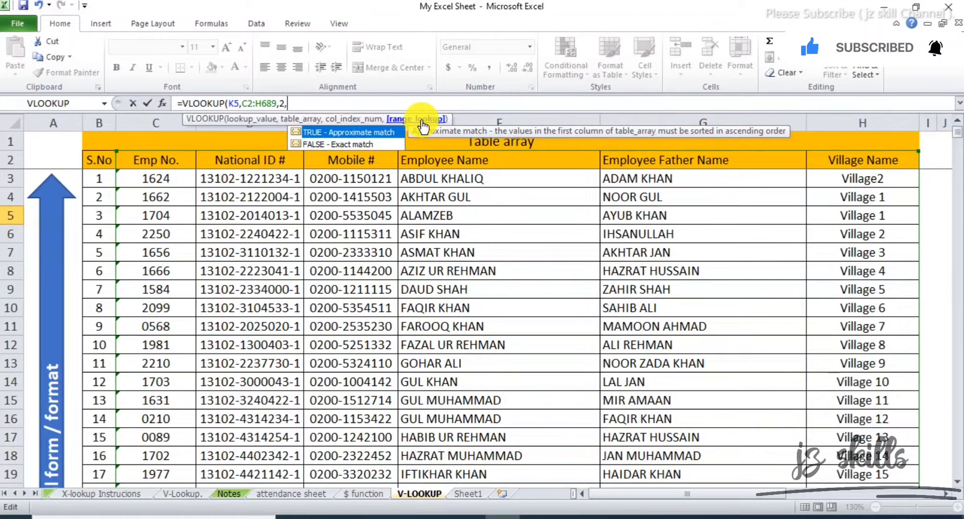
double_click(327, 144)
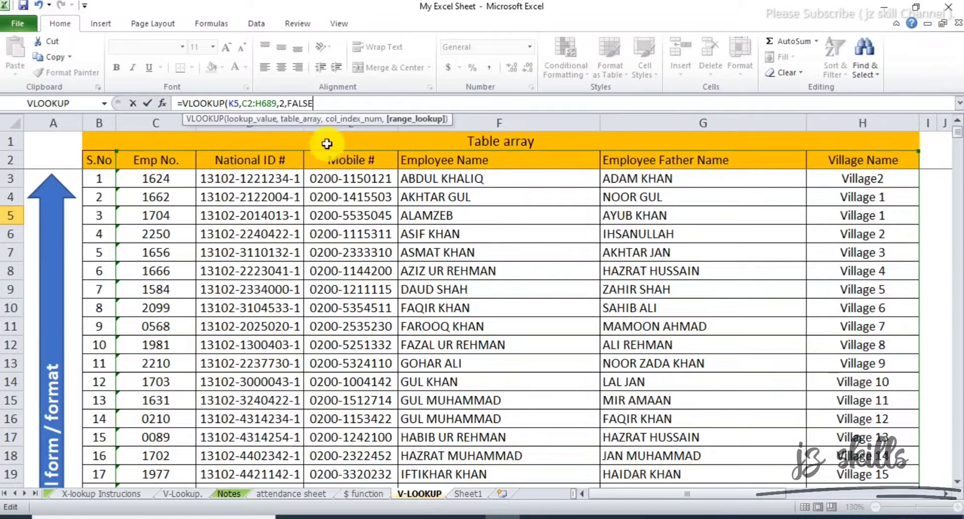
left_click(336, 104)
key("Return")
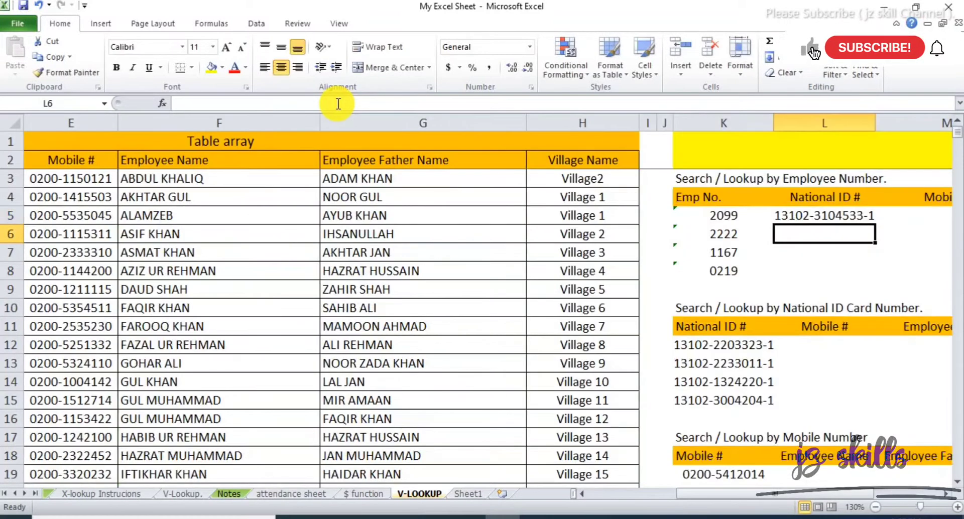
Anchor the column of the lookup value in L5's VLOOKUP formula as $K5
left_click(946, 494)
left_click(945, 495)
left_click(494, 220)
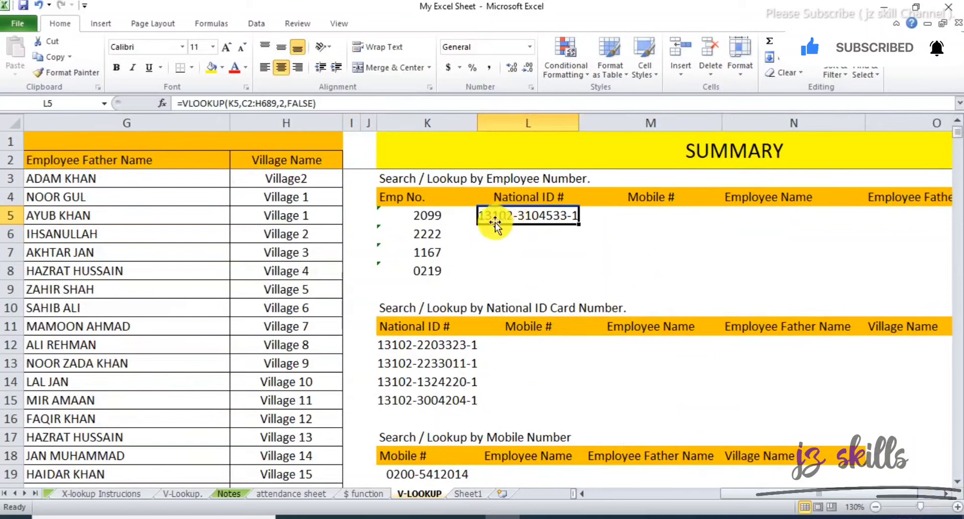
scroll(430, 209, "left", 1)
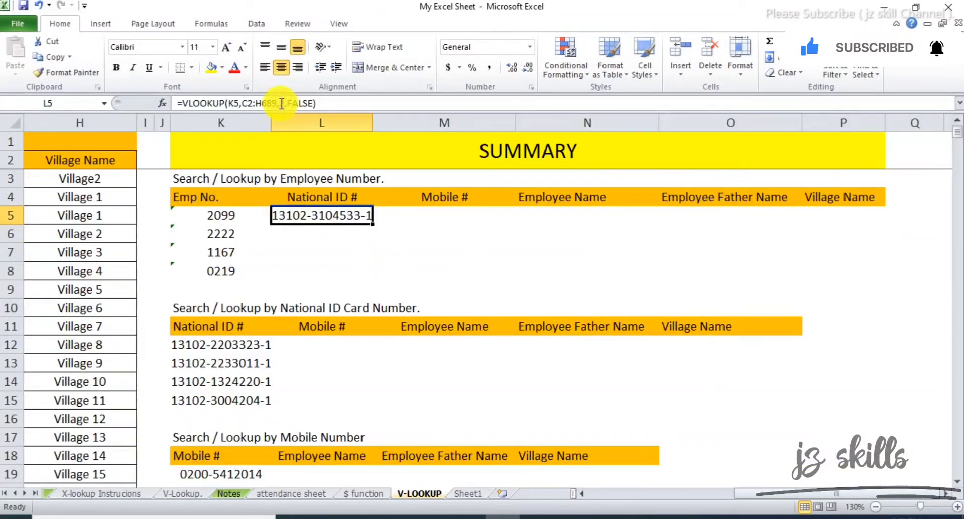
left_click(268, 103)
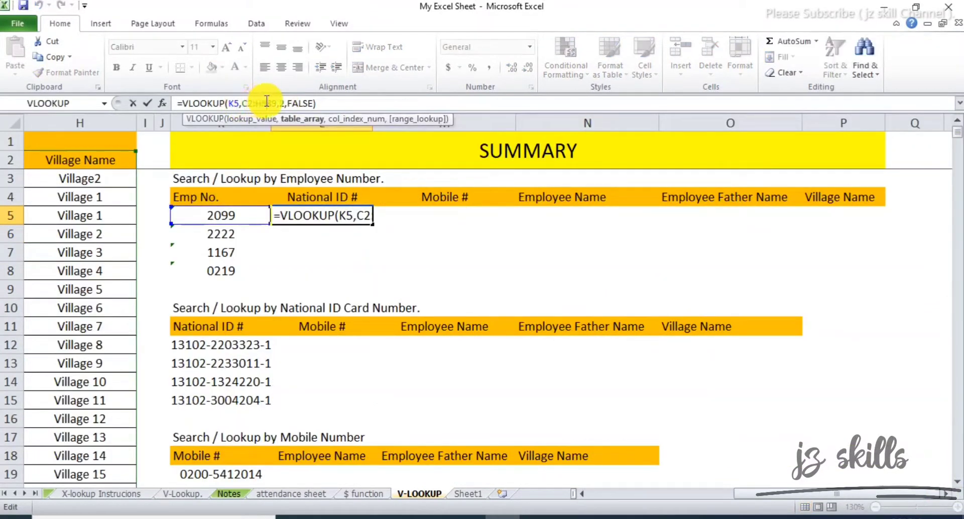
left_click(238, 103)
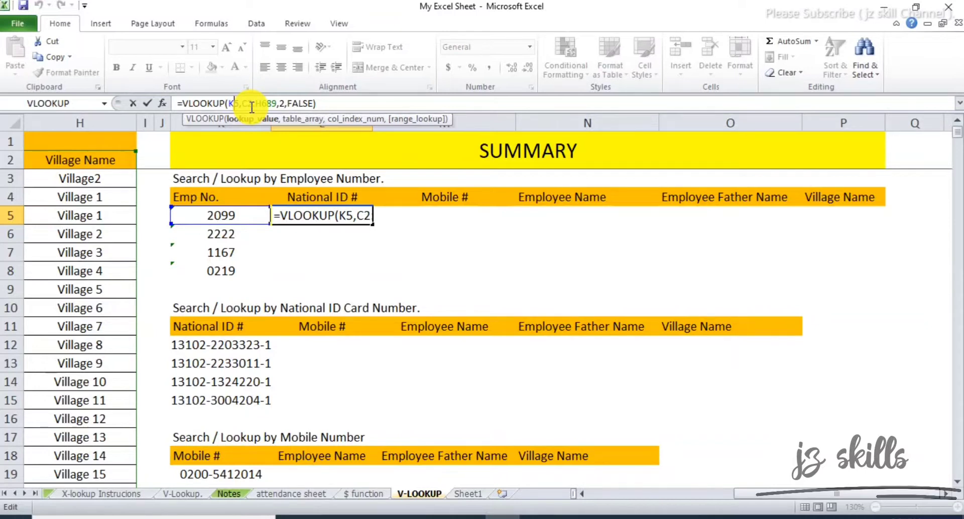
key("F4")
key("F4")
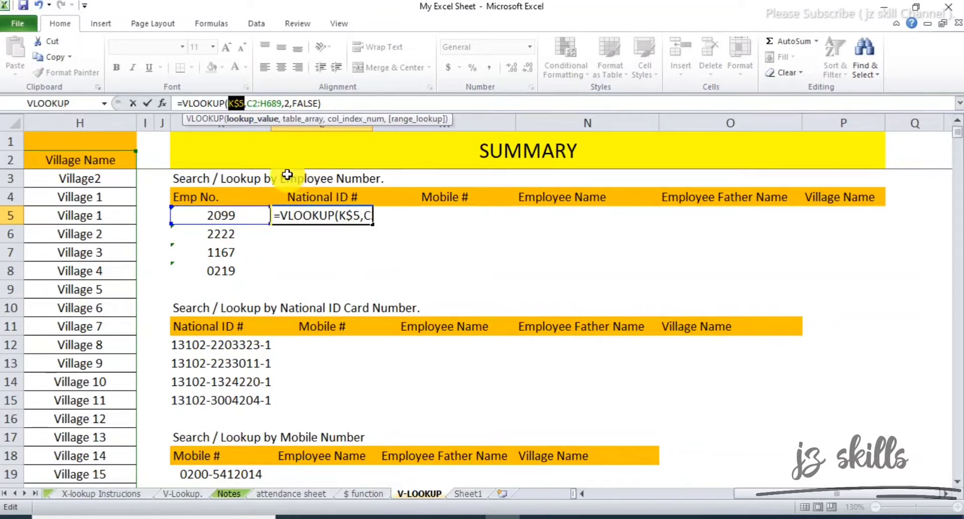
Make the table array absolute as $C$2:$H$689 and fill the formula from L5 through P8
left_click(259, 104)
key("F4")
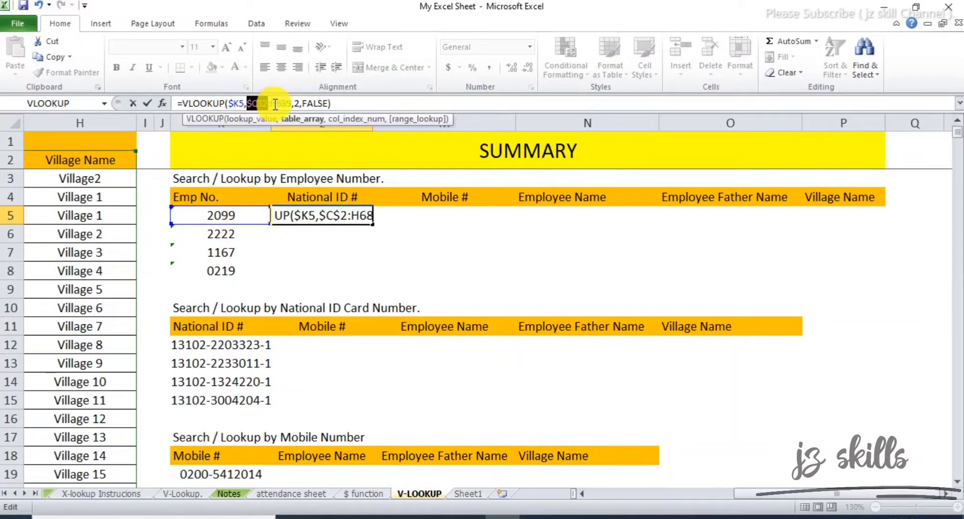
left_click(280, 103)
key("F4")
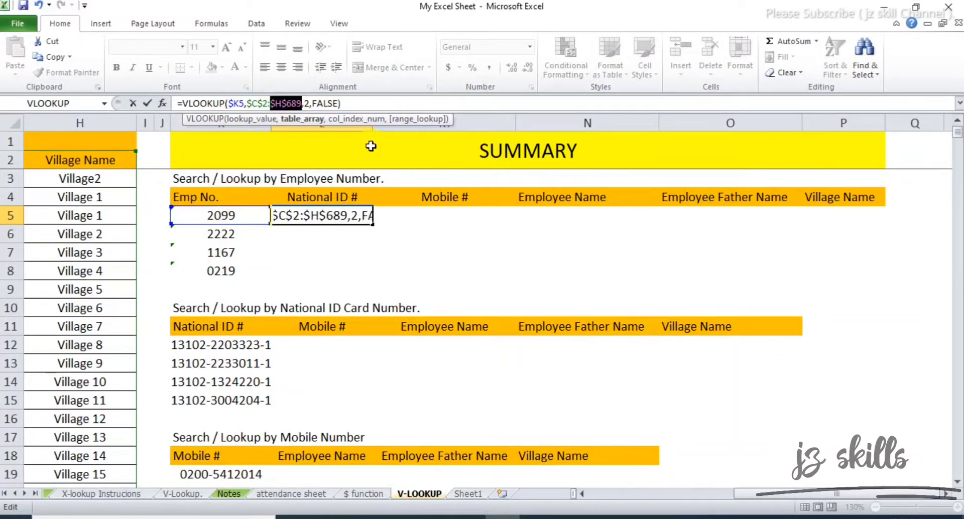
key("Return")
left_click(361, 220)
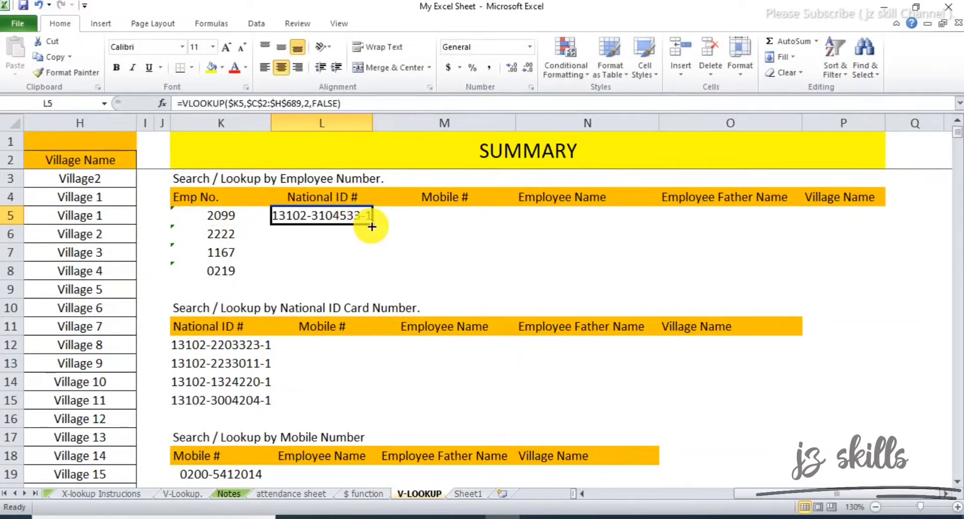
left_click_drag(371, 227, 849, 279)
Examine the column index argument of the filled VLOOKUP formulas in the Mobile # and Employee Name columns
left_click(452, 216)
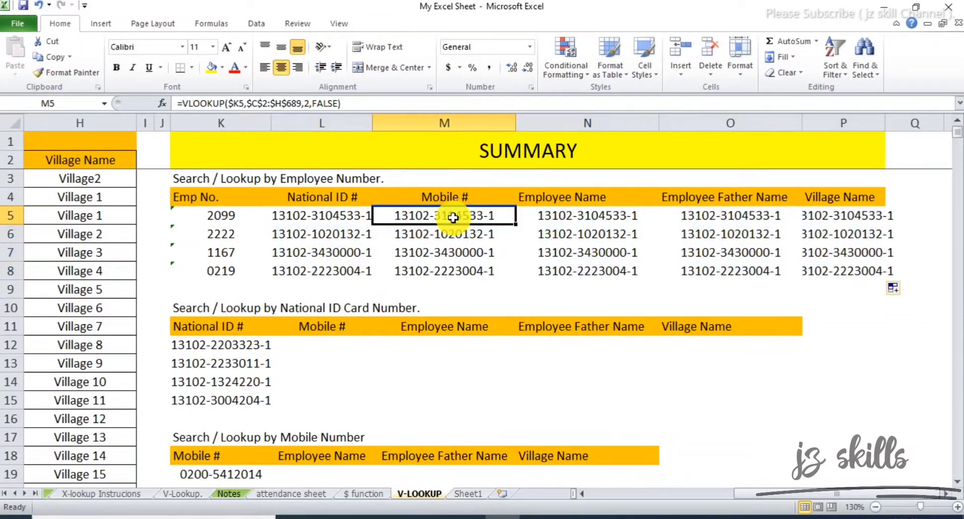
key("Down")
key("Down")
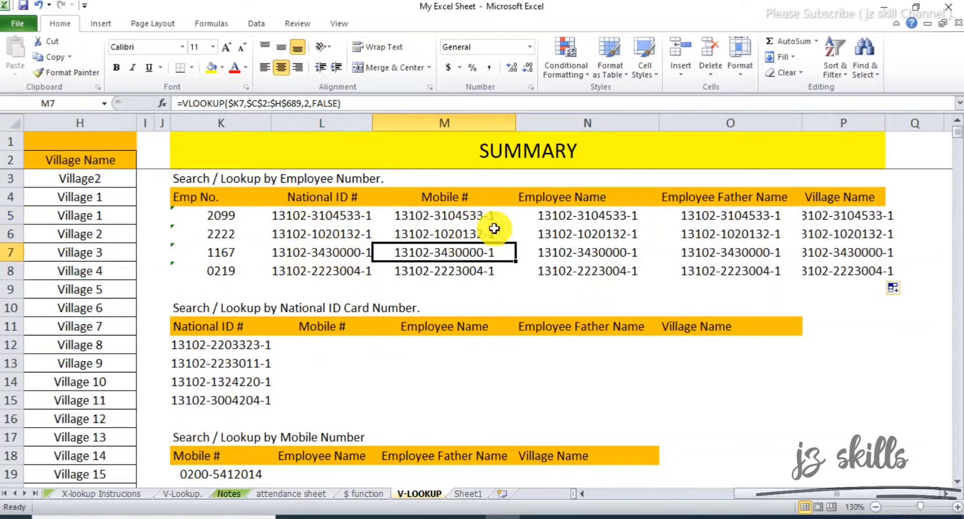
left_click(490, 215)
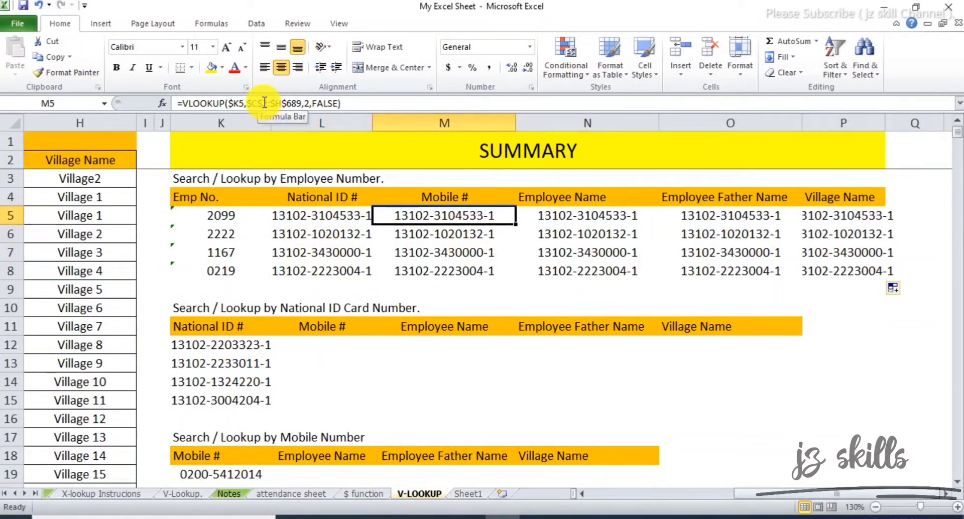
left_click(310, 103)
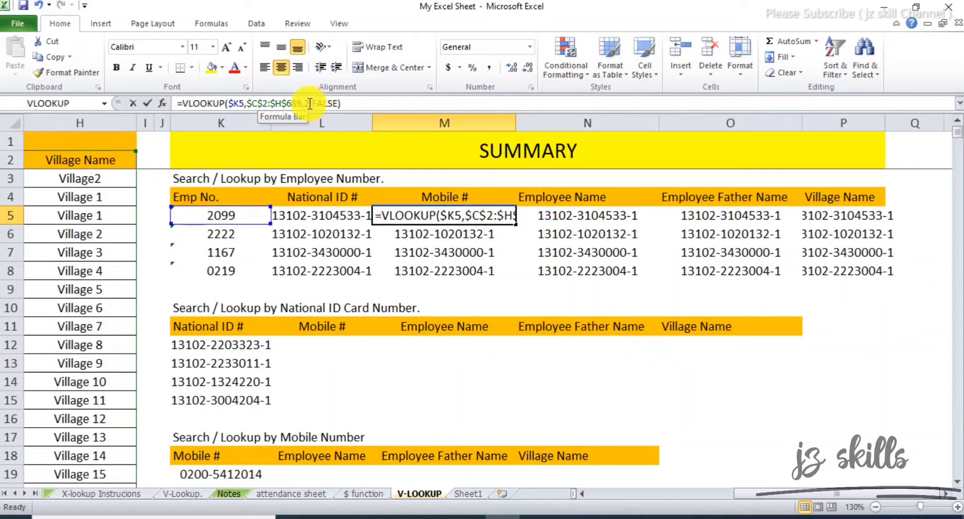
double_click(307, 103)
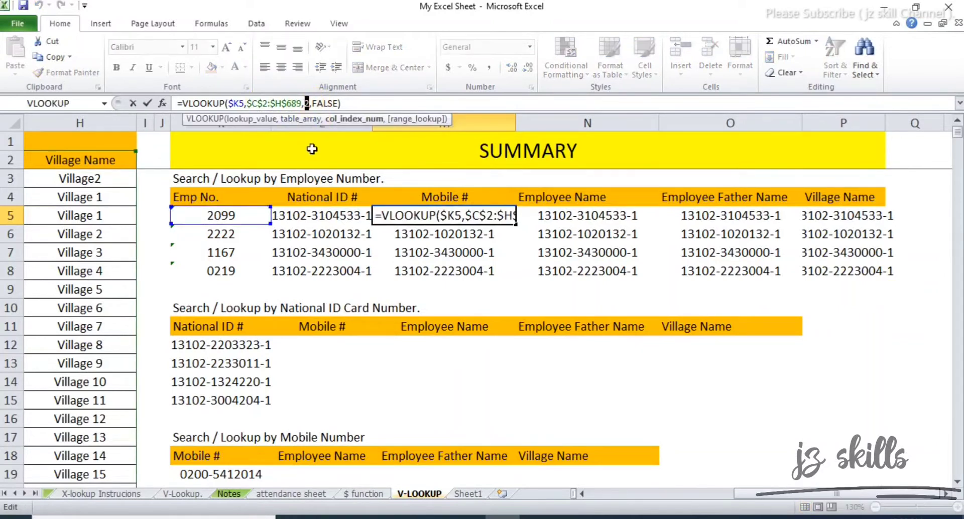
key("Return")
left_click(585, 214)
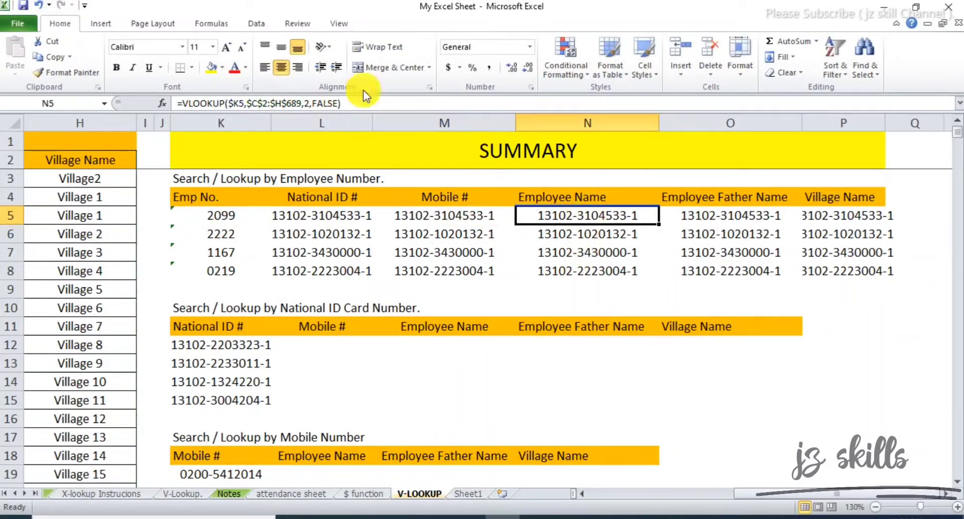
left_click(308, 103)
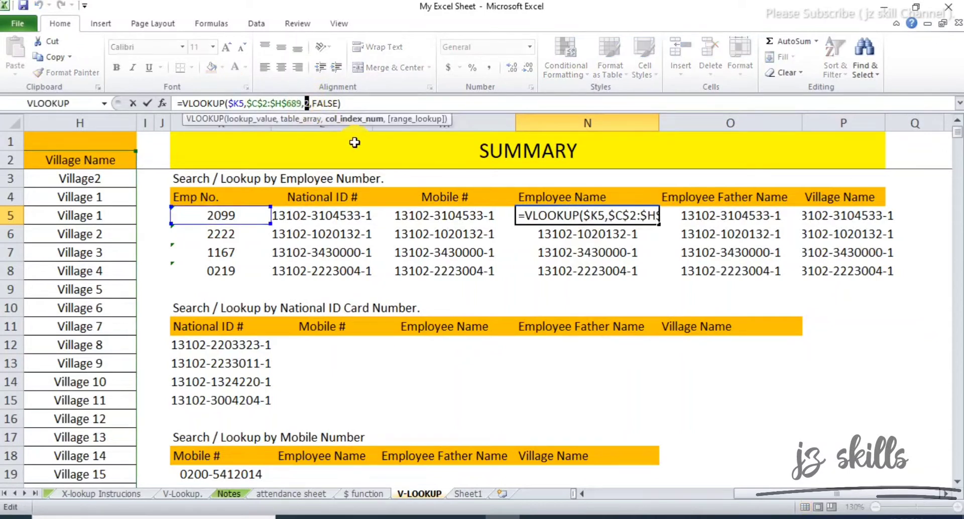
key("Return")
Compare the column index across the remaining filled formulas from National ID # to Village Name in rows 6 to 8
left_click(799, 253)
left_click(854, 253)
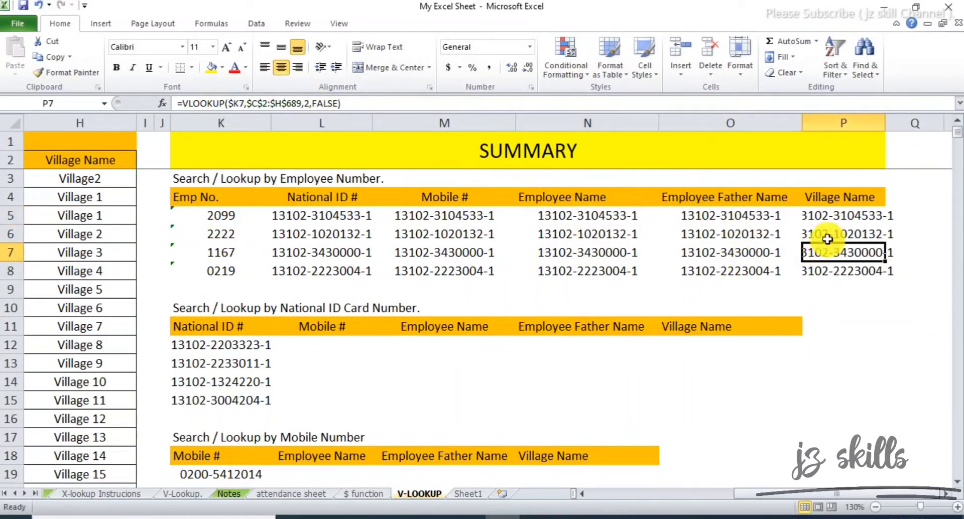
left_click(862, 234)
left_click(364, 232)
left_click(321, 271)
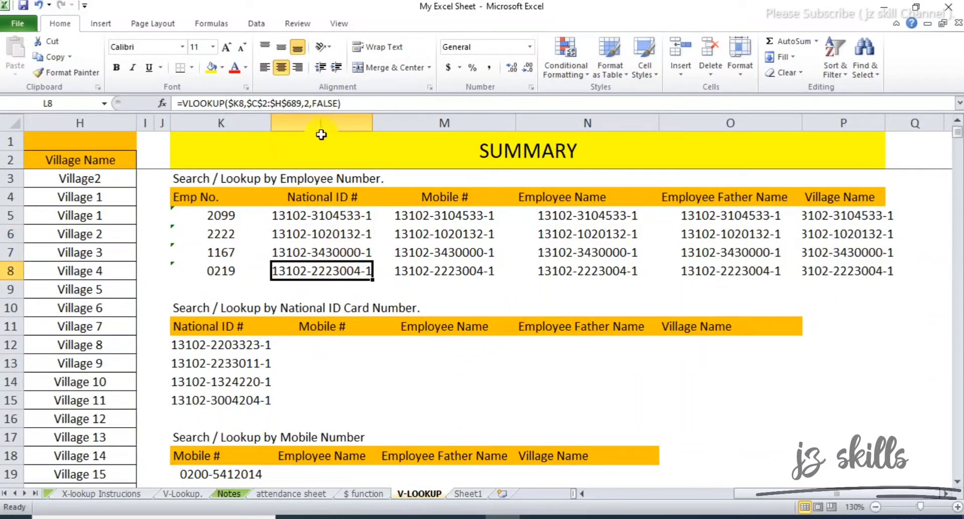
left_click(284, 103)
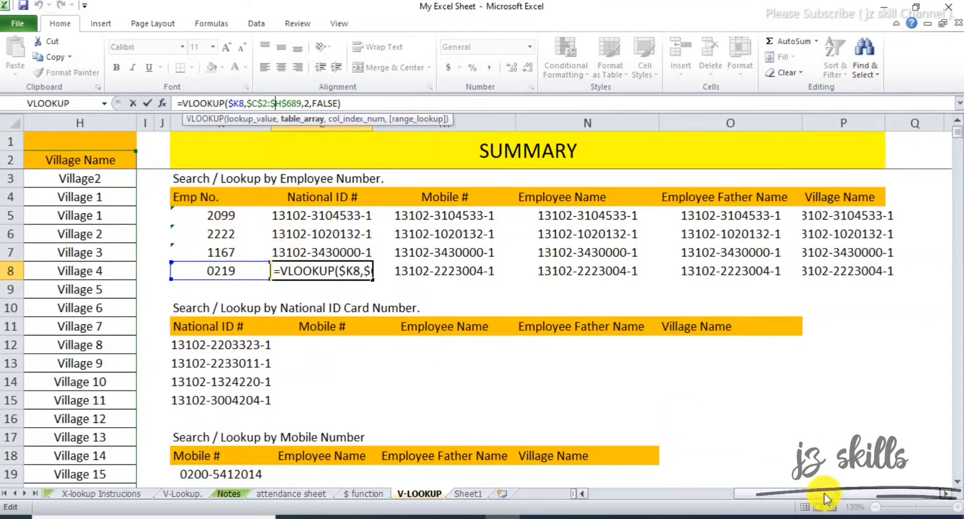
key("Return")
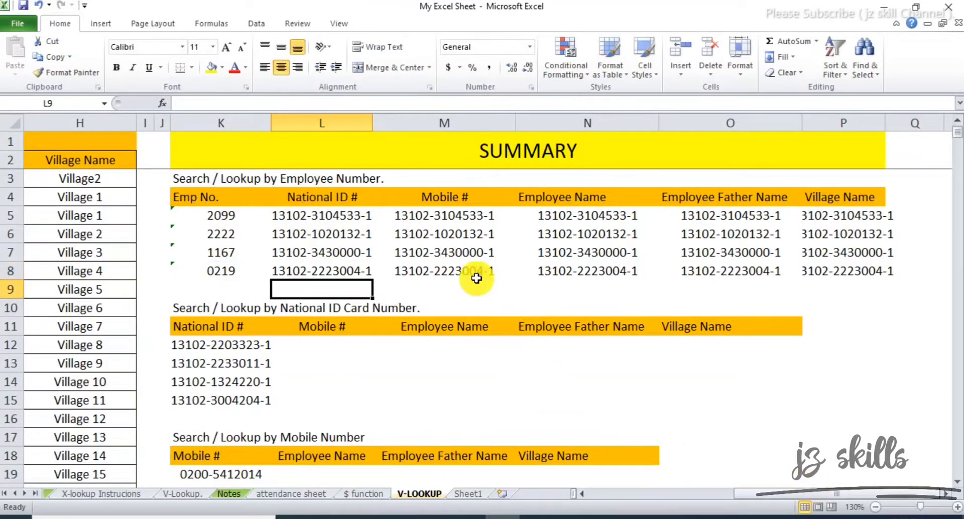
left_click(311, 234)
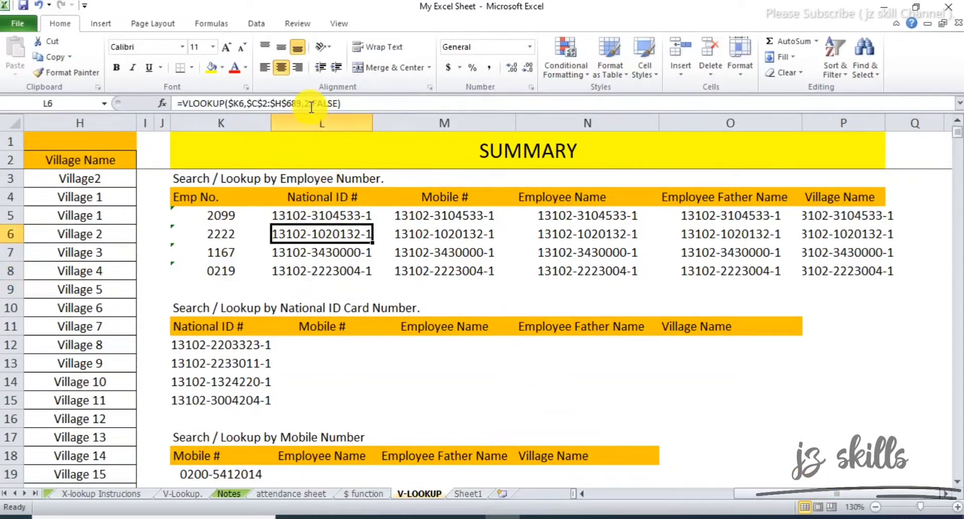
left_click(478, 237)
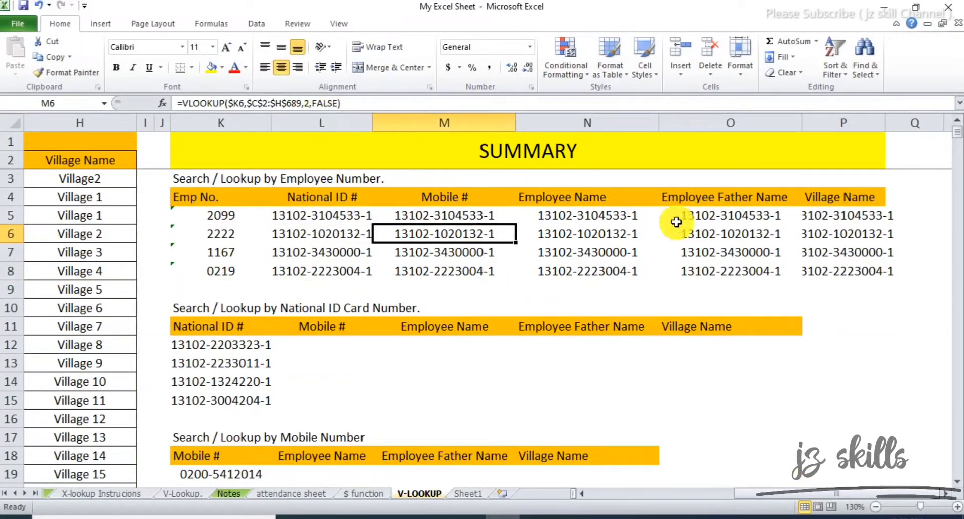
left_click(633, 229)
left_click(751, 242)
Set the column index in M5's VLOOKUP formula to 3 and fill it down through M8
left_click(469, 212)
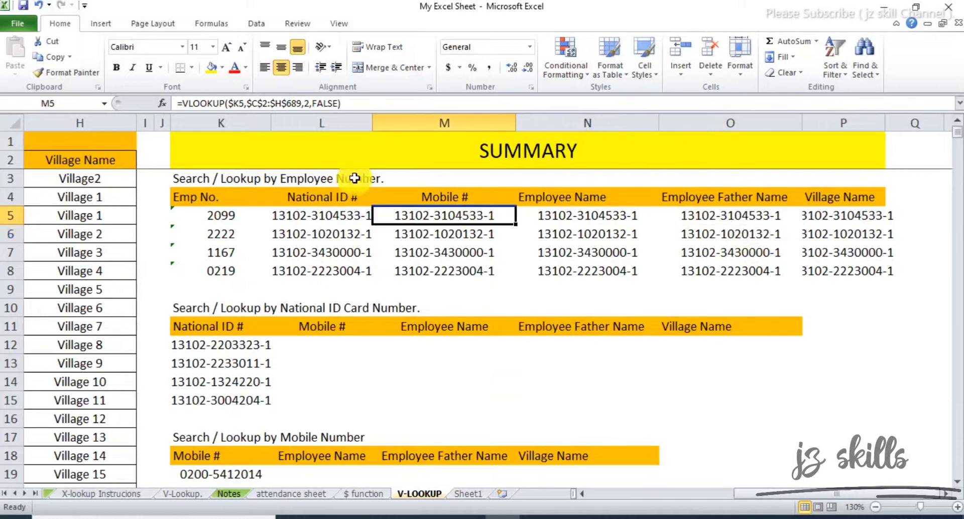
left_click(314, 103)
key("BackSpace")
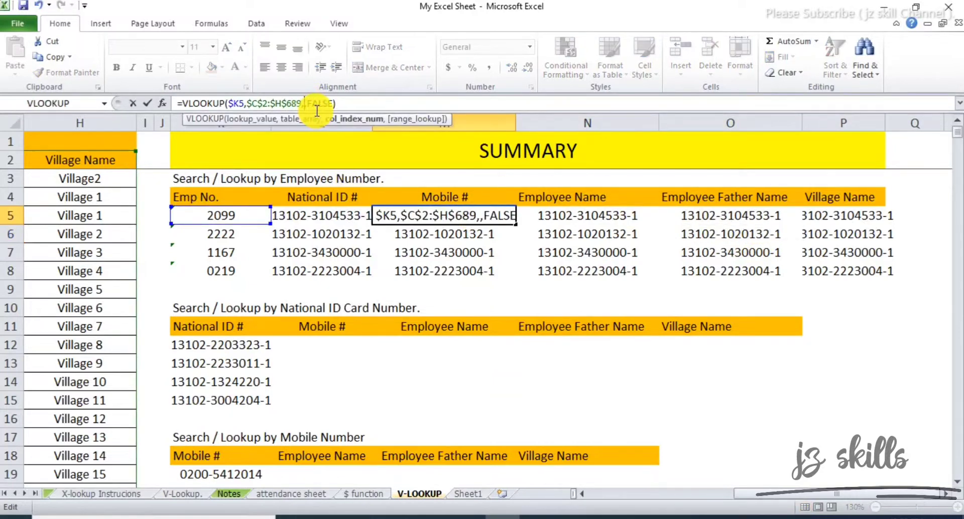
key("Return")
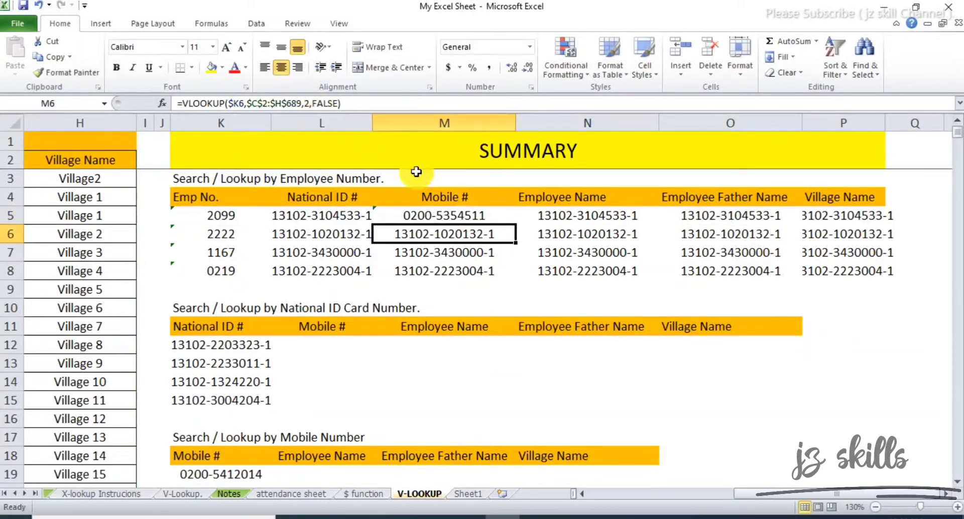
left_click(446, 215)
left_click_drag(515, 242, 509, 274)
left_click(467, 250)
Count the table array's columns to Employee Name and set the column index in N5's VLOOKUP formula to 4
left_click(572, 216)
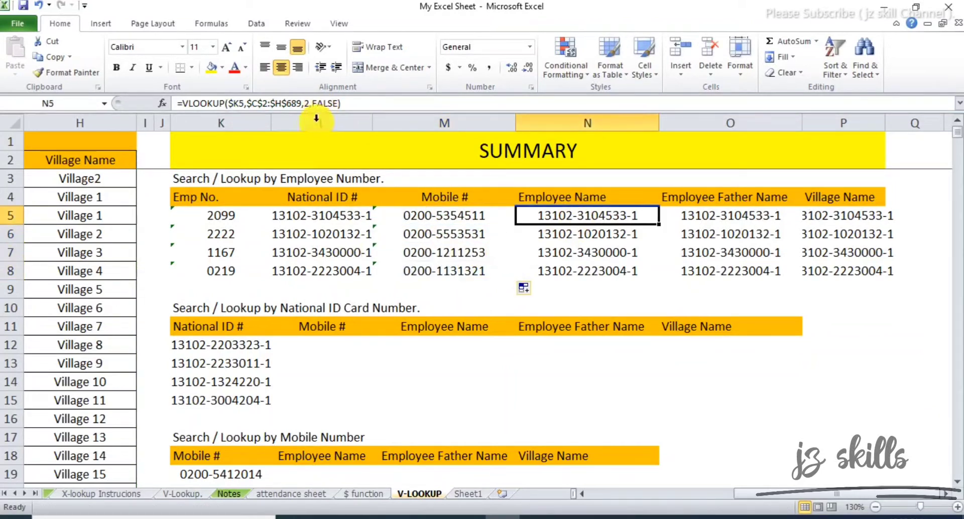
left_click_drag(778, 496, 693, 497)
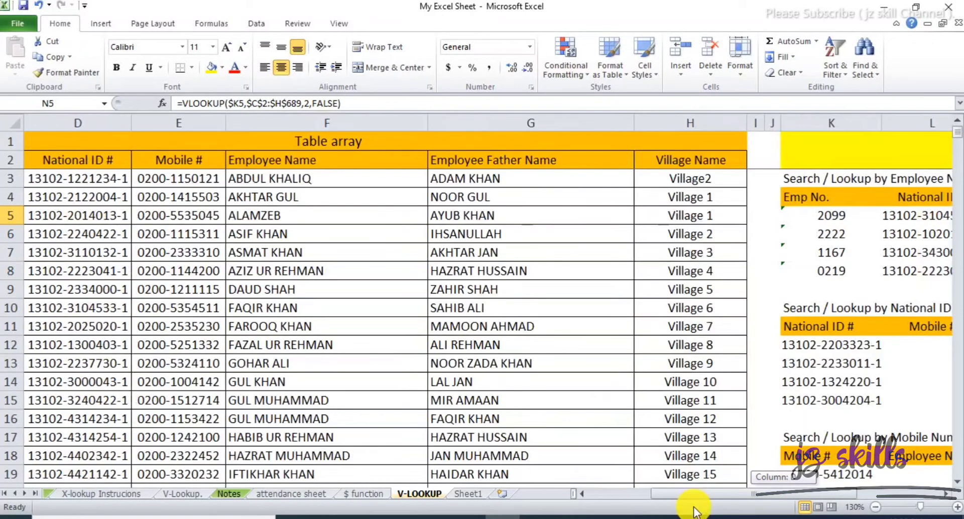
left_click_drag(251, 181, 112, 178)
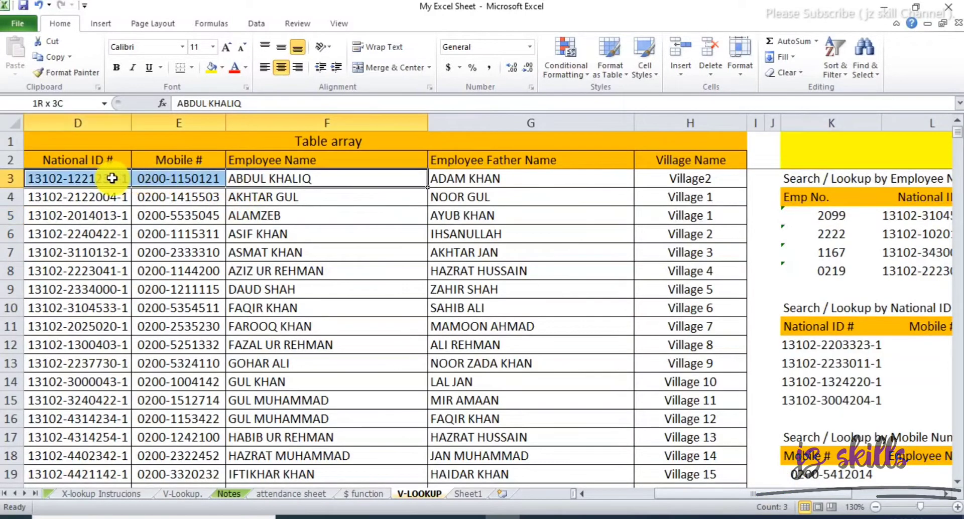
left_click_drag(723, 494, 763, 501)
key("Tab")
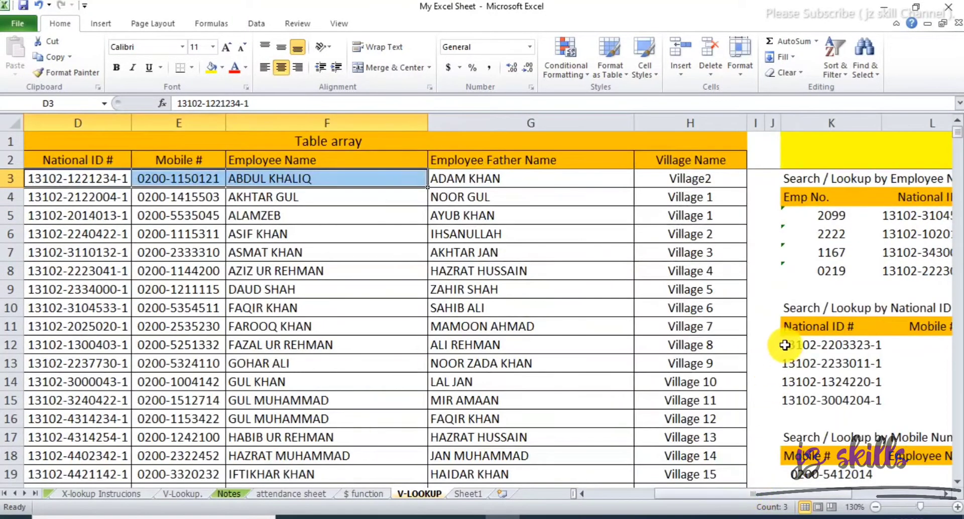
left_click_drag(781, 498, 864, 497)
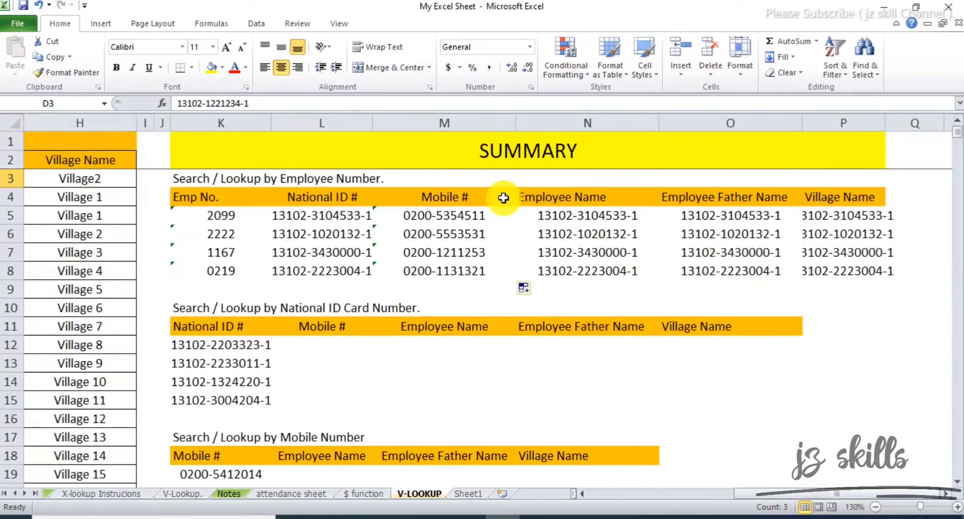
left_click(572, 223)
left_click(309, 103)
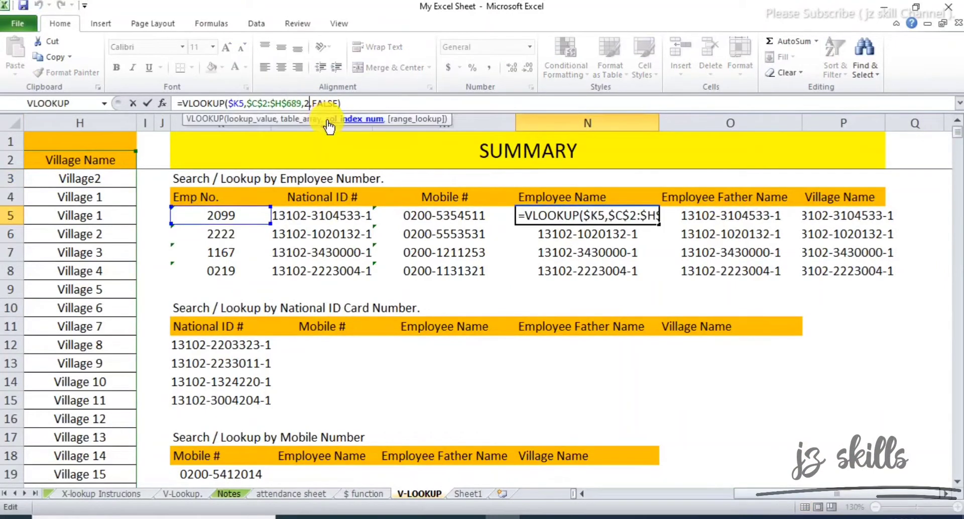
key("BackSpace")
type("4")
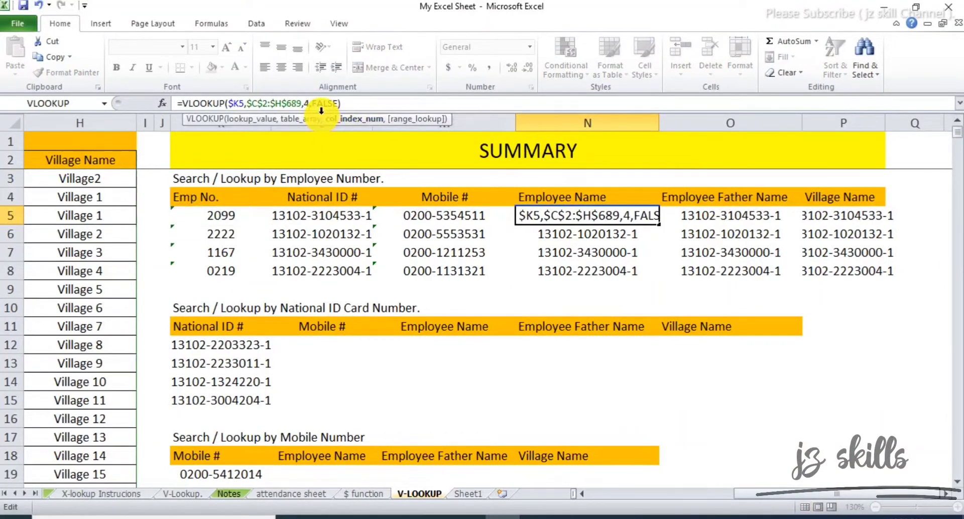
key("Return")
Fill the Employee Name formula from N5 down through N8
left_click(656, 221)
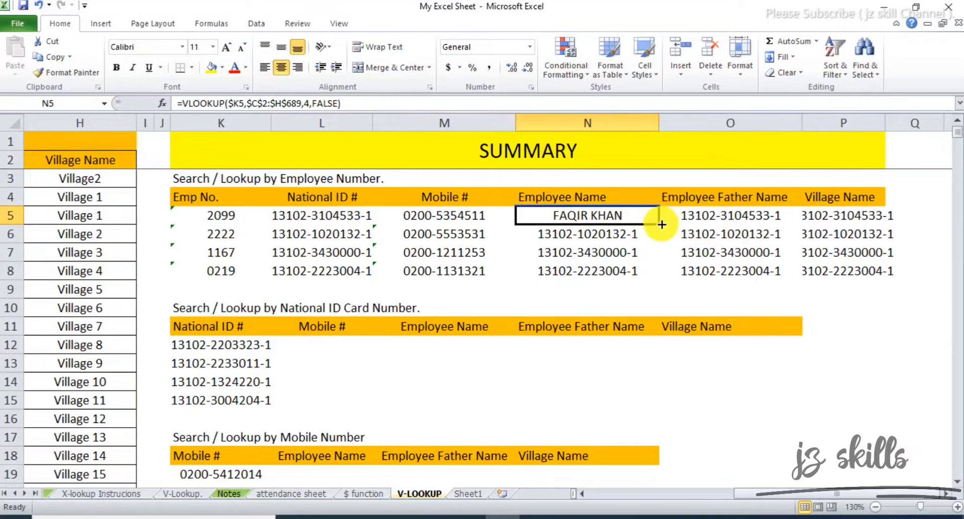
left_click_drag(661, 225, 637, 275)
left_click(587, 266)
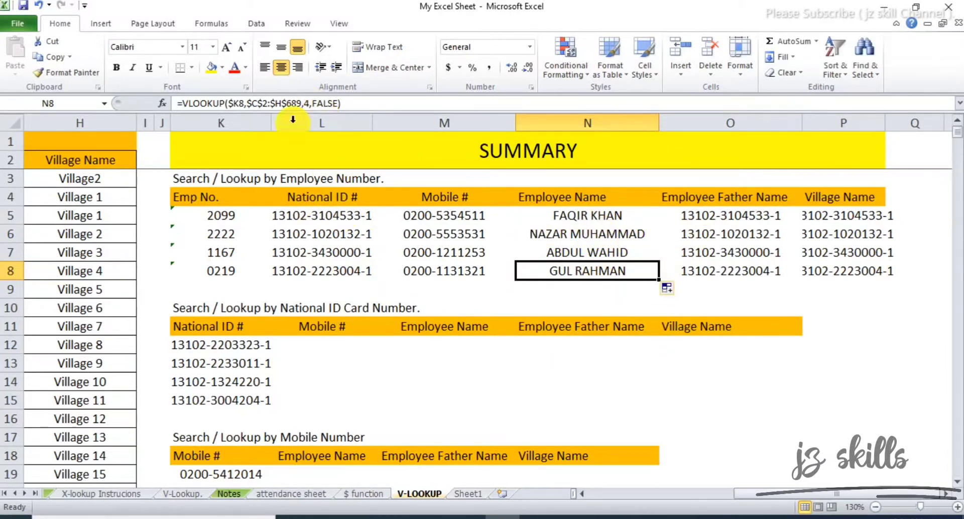
Refill the L5 VLOOKUP formula with column index 2 across the whole Employee Number block, L5 through P8
left_click(441, 216)
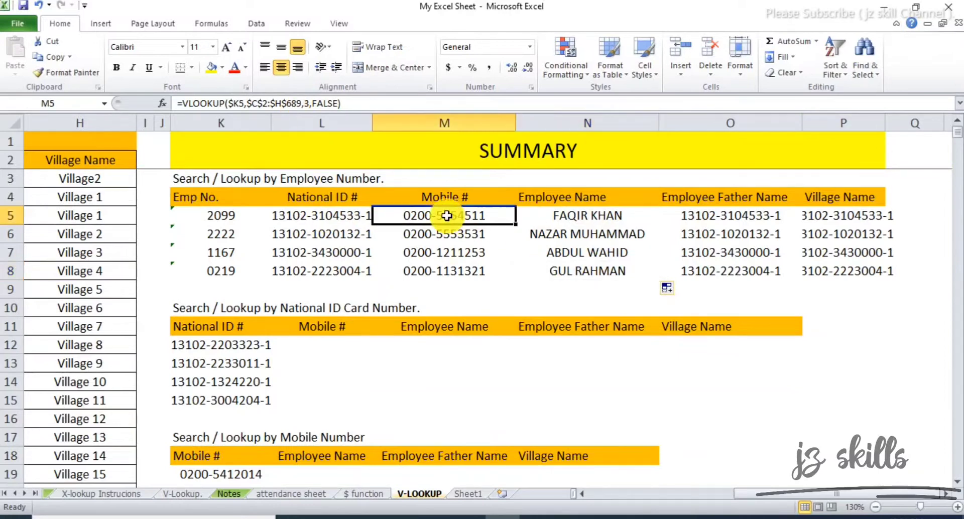
left_click(348, 218)
left_click(613, 231)
left_click(721, 216)
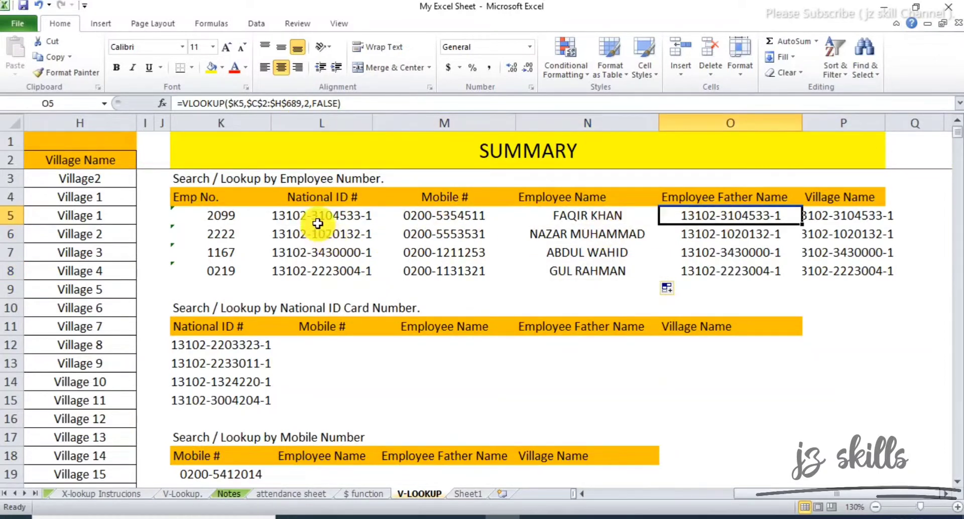
left_click_drag(318, 221, 369, 274)
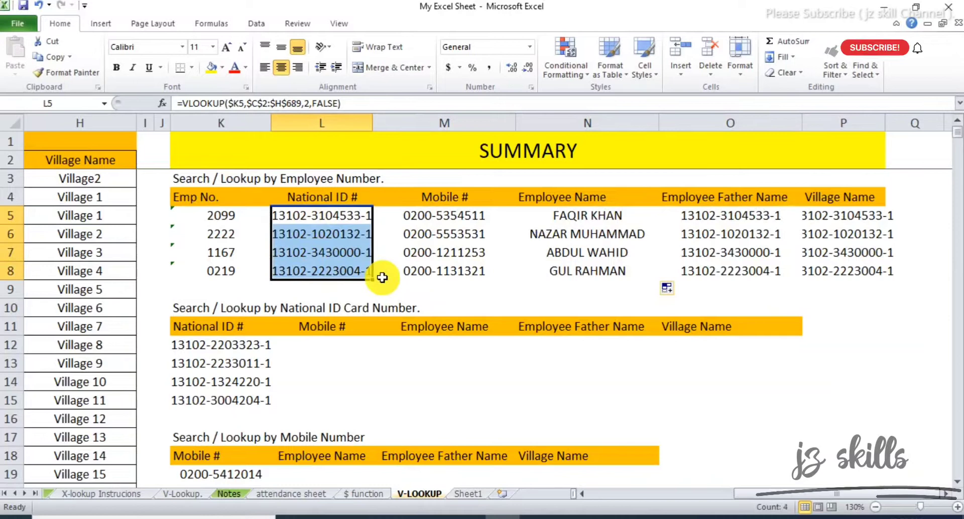
left_click(354, 215)
left_click_drag(372, 225, 864, 268)
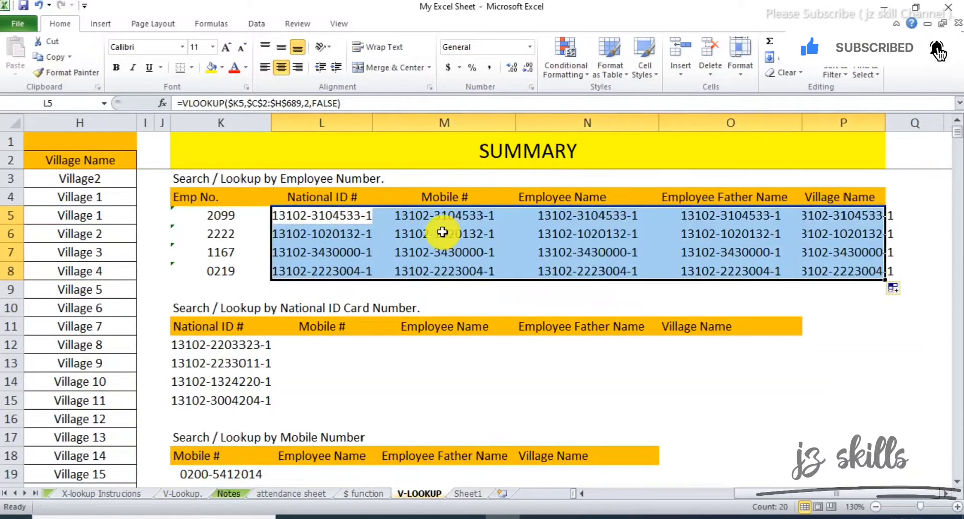
left_click_drag(314, 196, 812, 196)
left_click(352, 246)
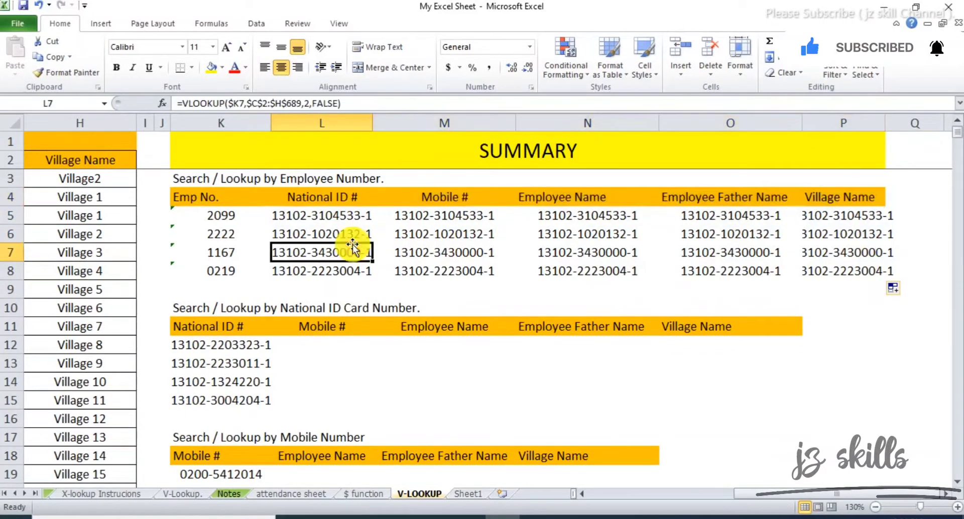
left_click(357, 232)
left_click(351, 216)
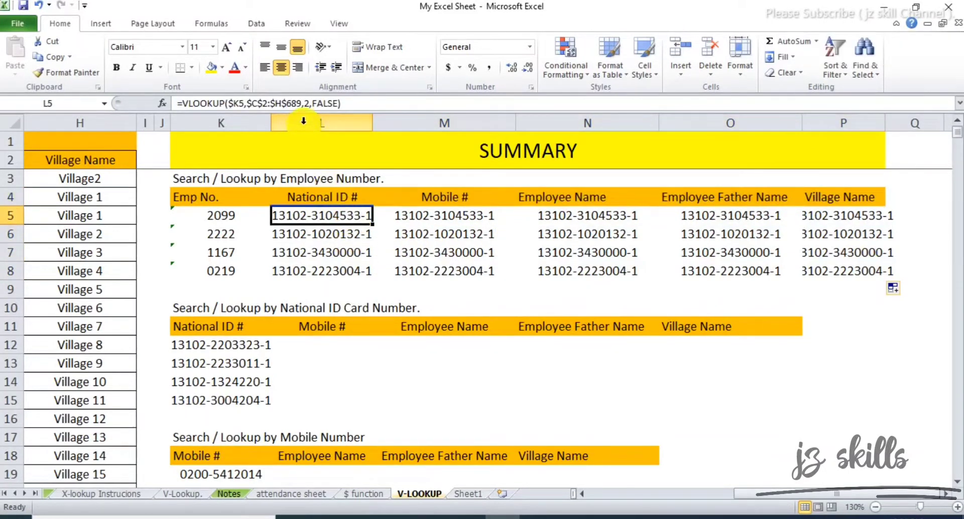
left_click(309, 104)
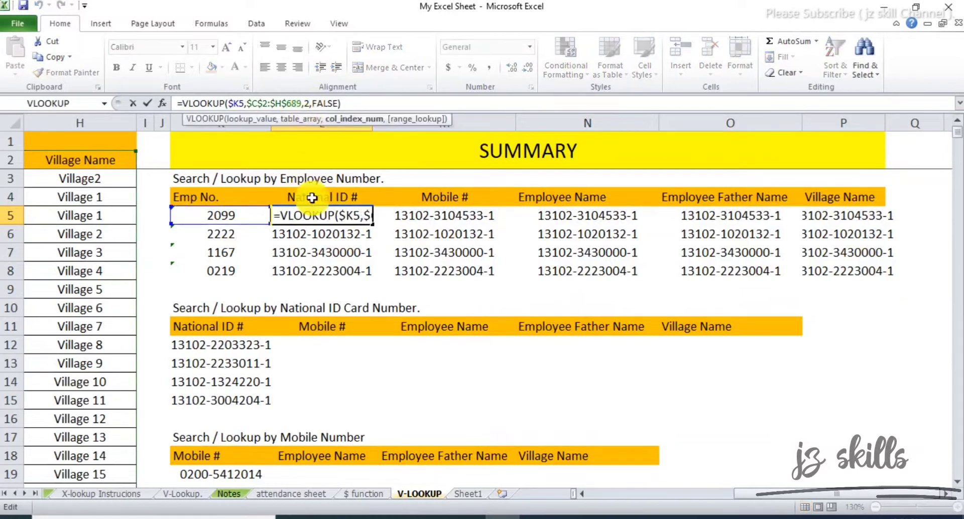
type("2")
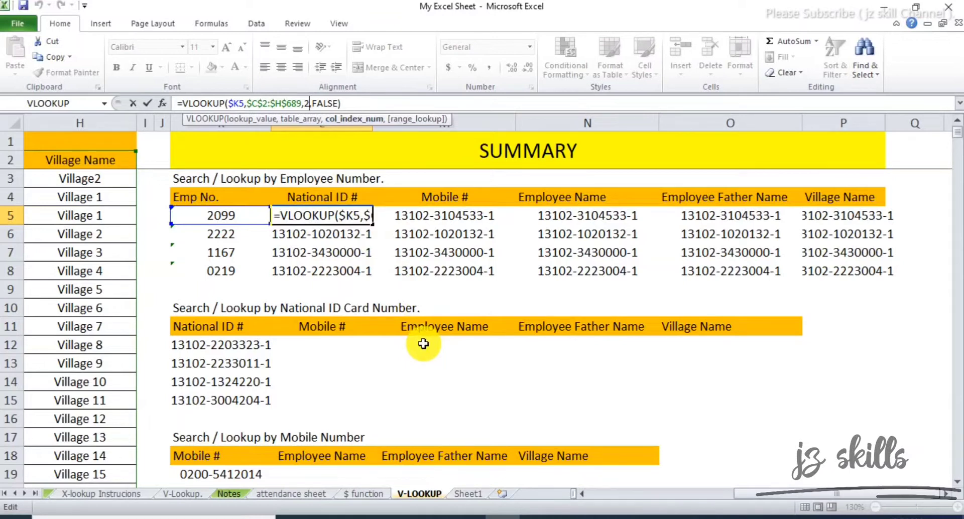
key("Delete")
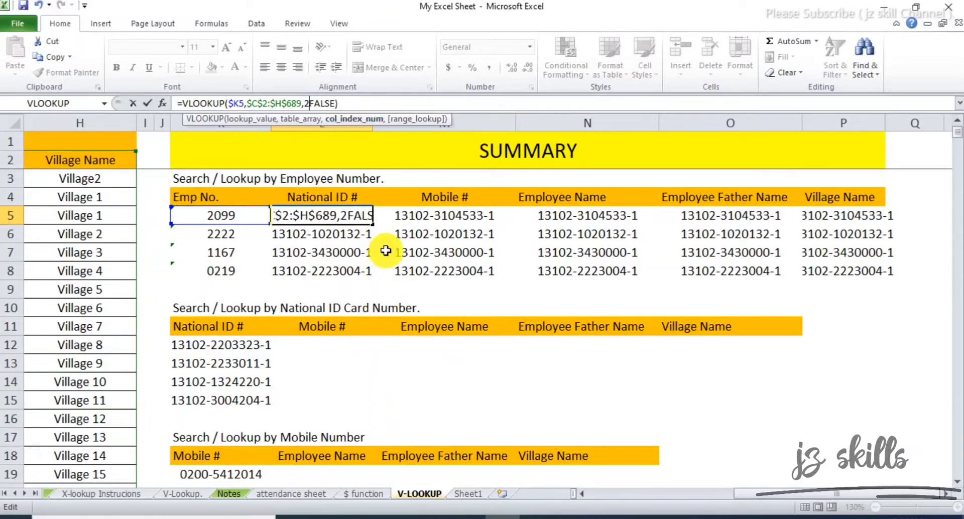
key("Escape")
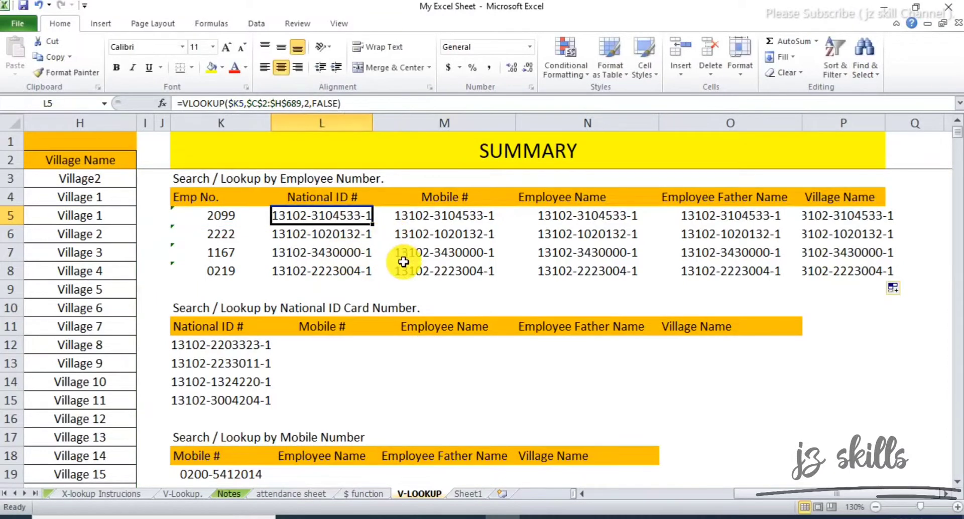
Clear the lookup results from L6 through P8 and from M5 through P5, keeping the formula in L5
left_click(403, 264)
left_click_drag(353, 237, 836, 264)
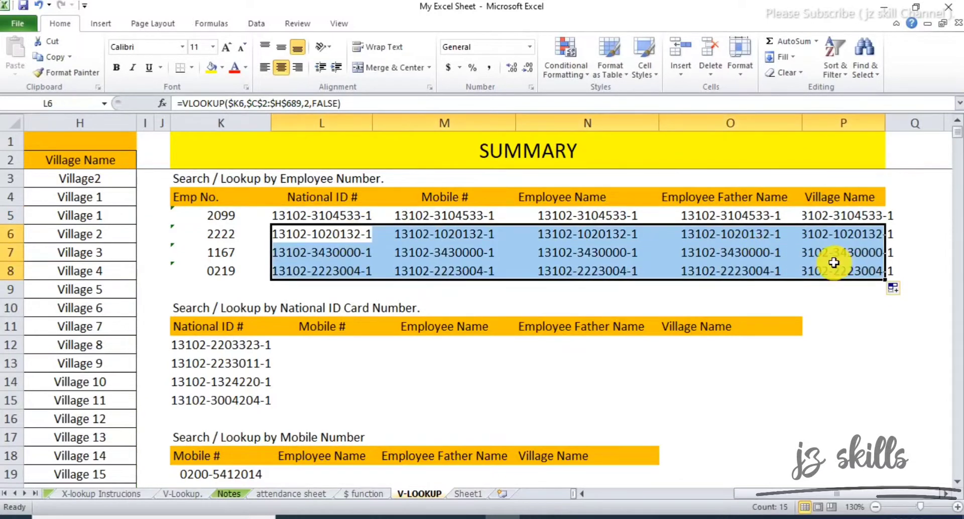
key("Delete")
left_click_drag(844, 216, 490, 216)
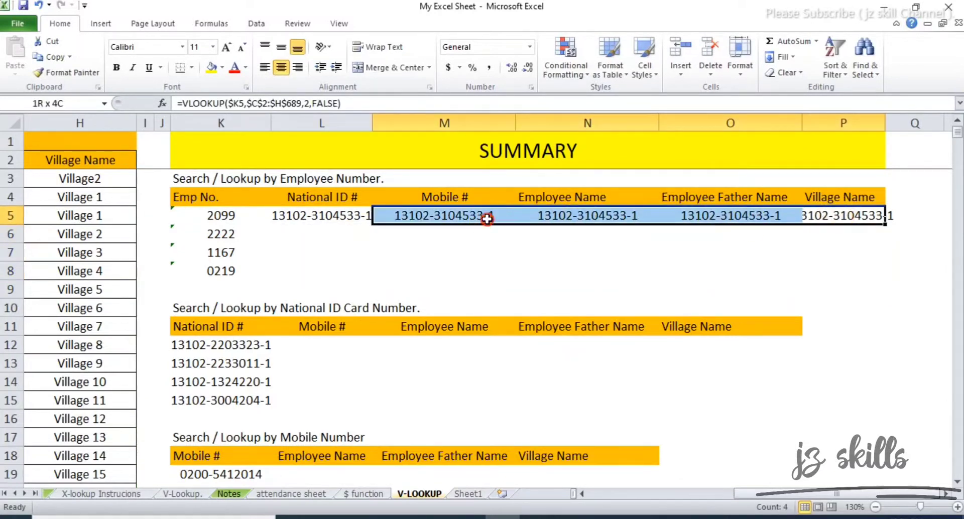
key("Delete")
Enter =MATCH(K4,C2:H2,0) in L6 and fill it across through P6
left_click(362, 235)
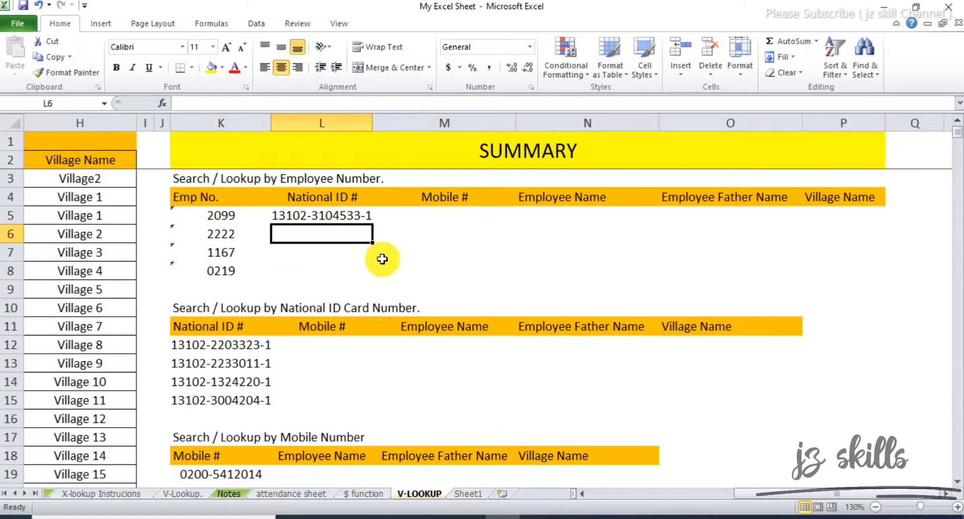
type("=")
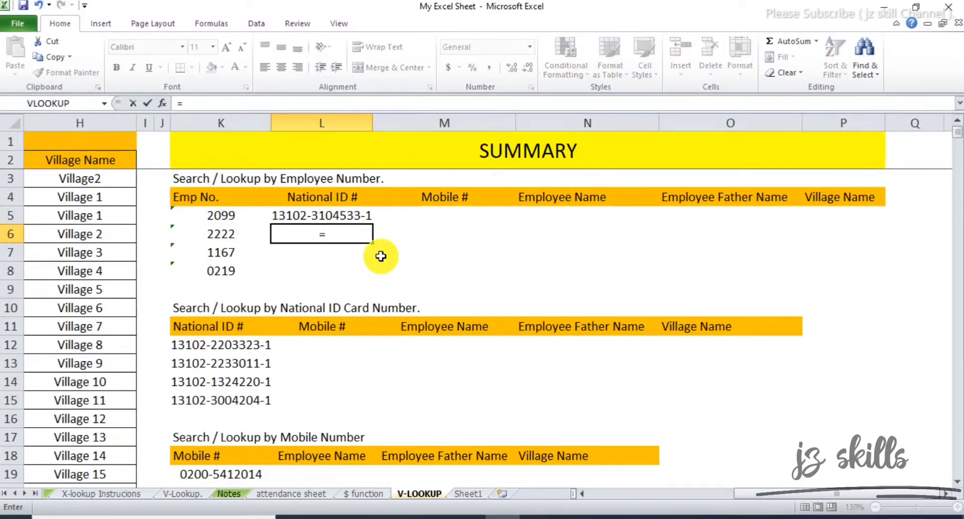
type("MATCH")
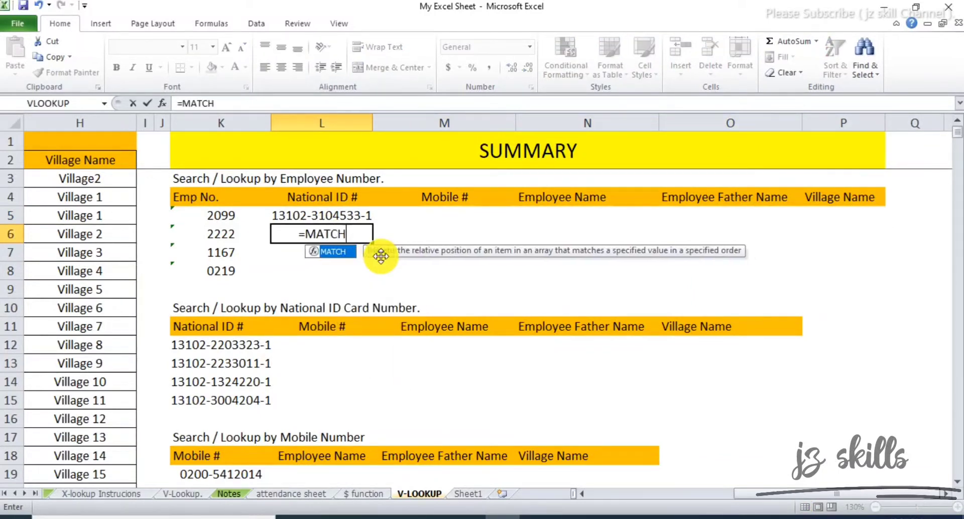
type("(")
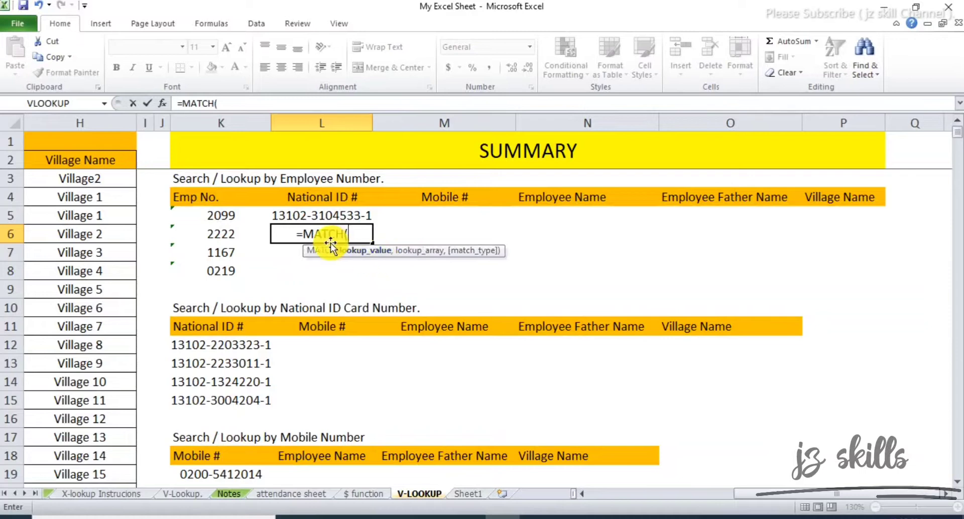
left_click(231, 237)
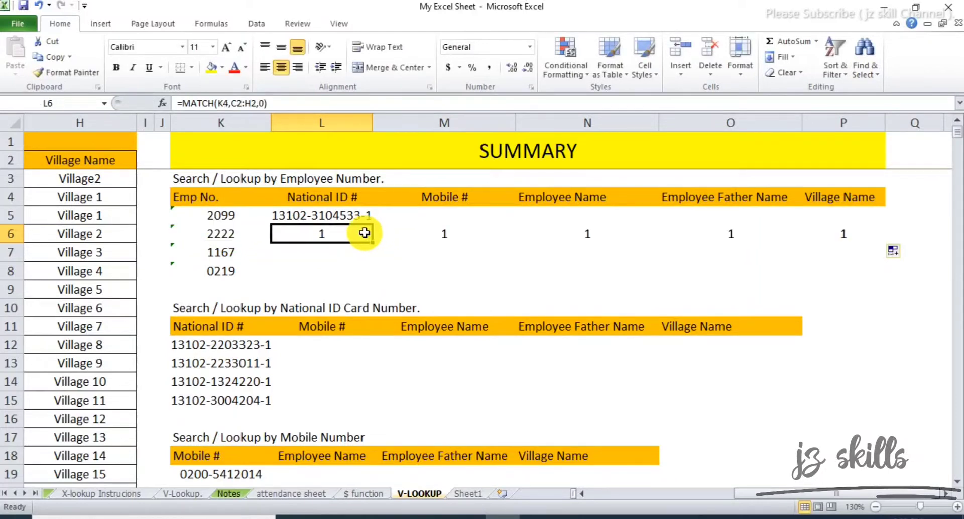
Compare the MATCH references in M6 and L6, and make L6's lookup array absolute as $C$2:$H$2
left_click(469, 234)
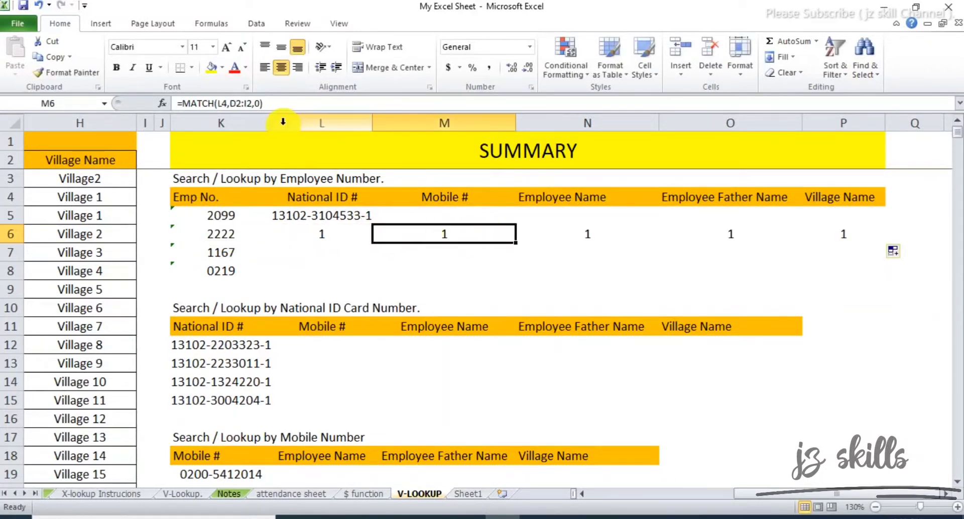
left_click(248, 102)
key("Escape")
left_click(318, 236)
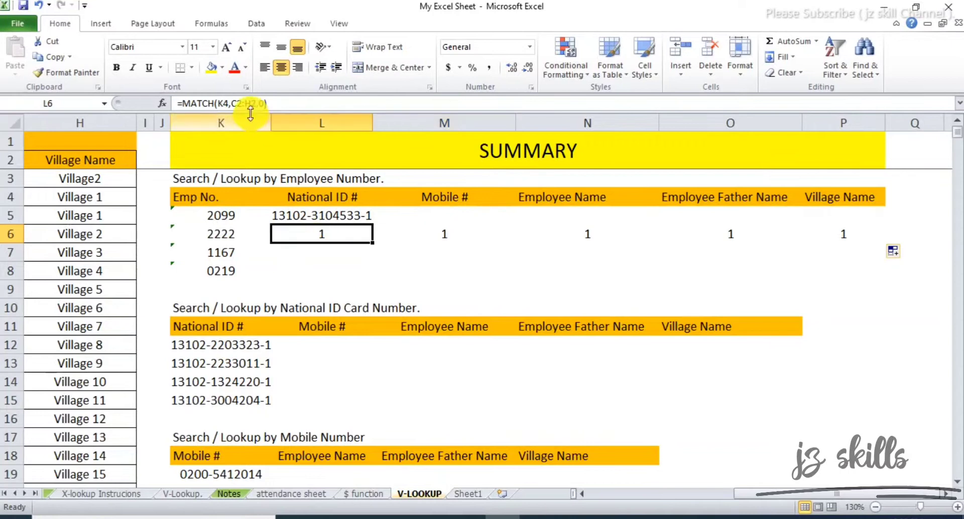
left_click(237, 103)
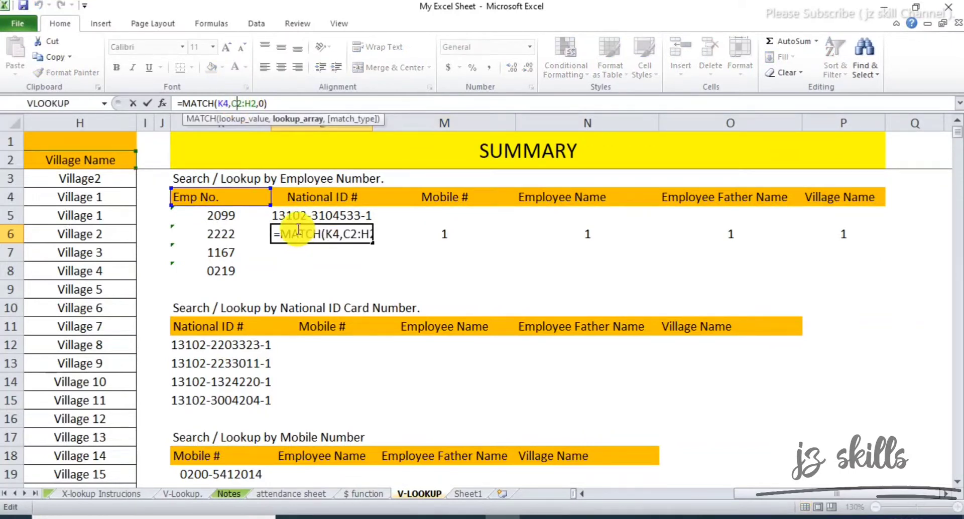
key("F4")
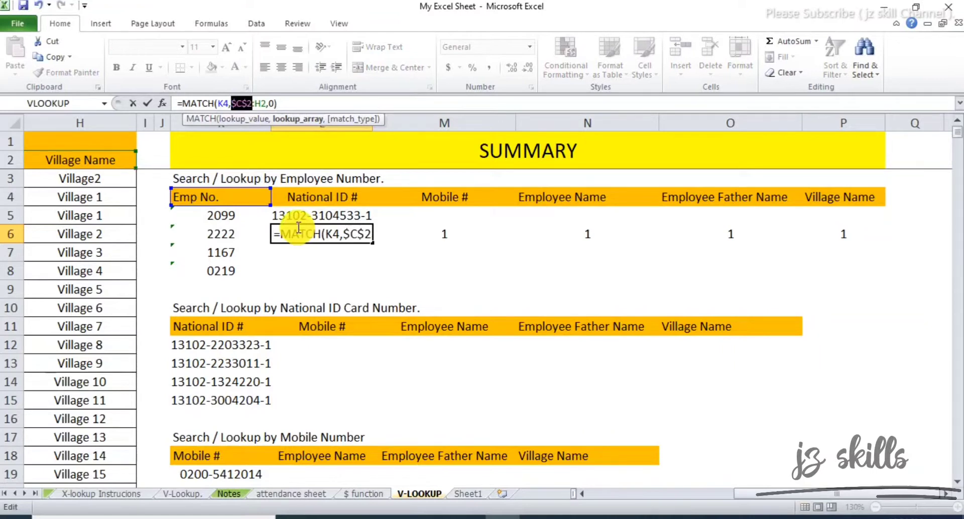
key("F4")
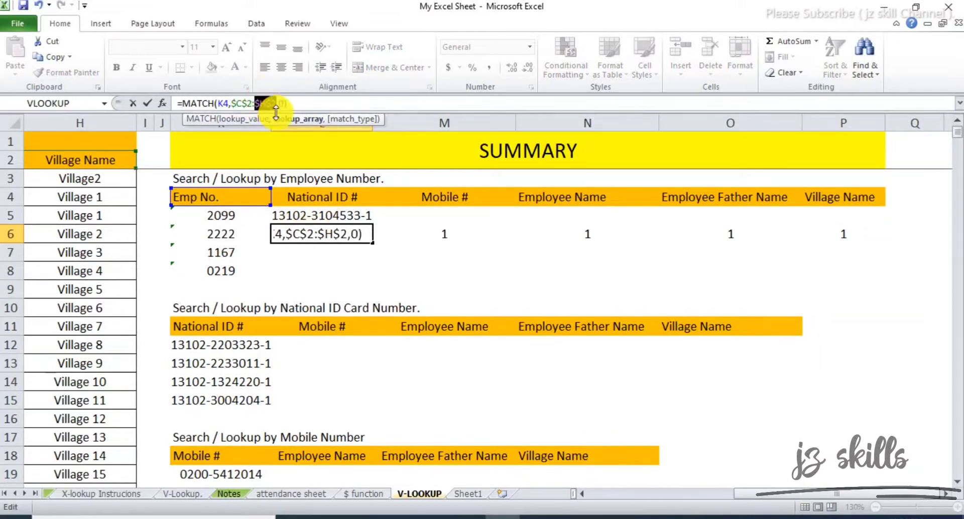
key("Return")
Refill the row from M6 through P6 with L6's MATCH formula using the absolute lookup array
left_click(346, 238)
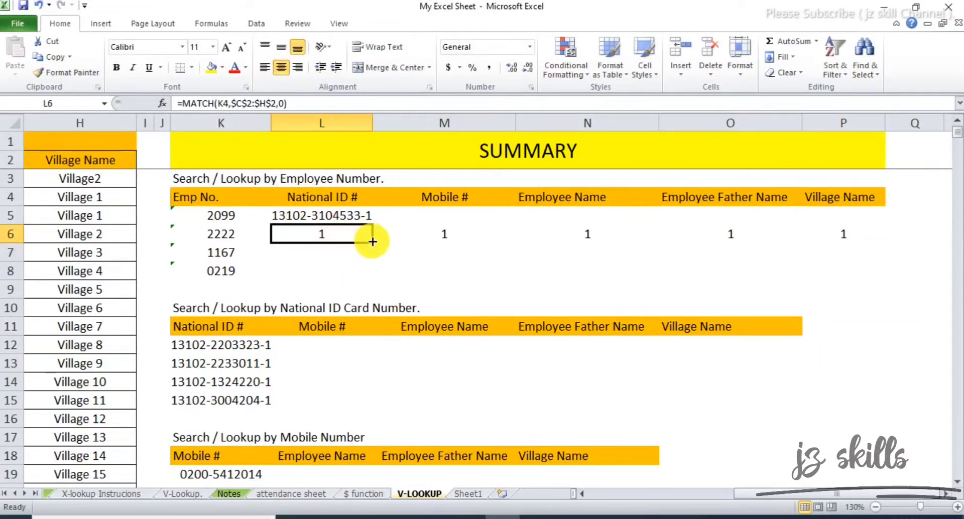
left_click_drag(372, 242, 854, 296)
left_click(506, 265)
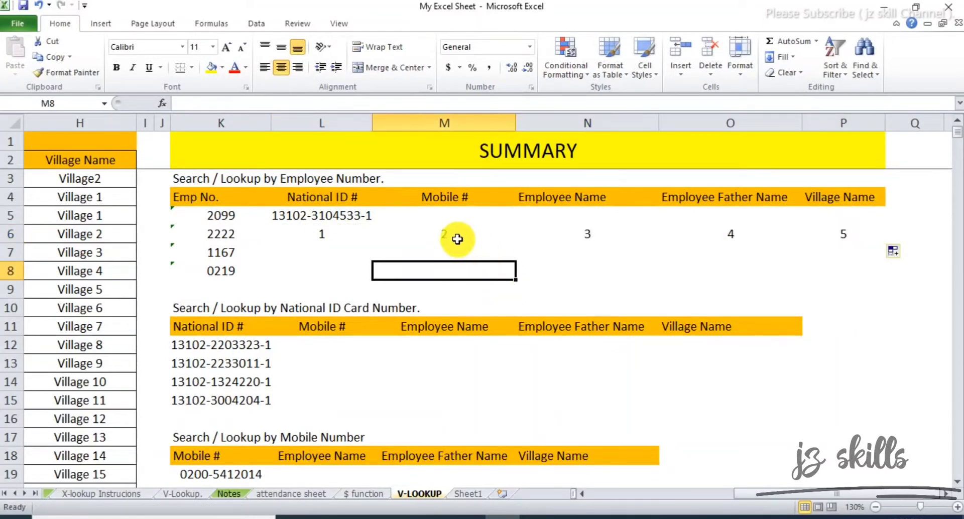
Check the MATCH results in L6 through P6 against the Employee Number block's column headers
left_click(454, 237)
left_click(577, 236)
left_click(746, 249)
left_click(759, 236)
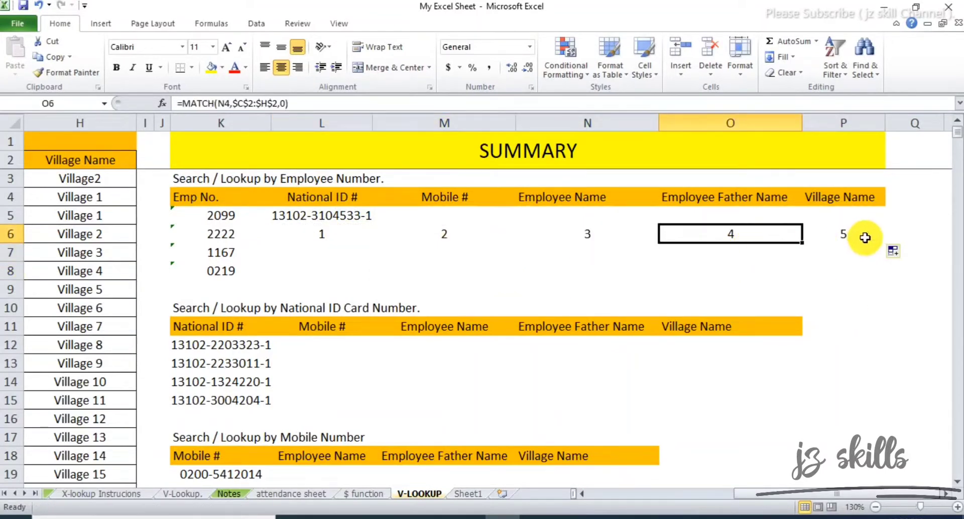
left_click(864, 237)
left_click_drag(323, 237, 420, 235)
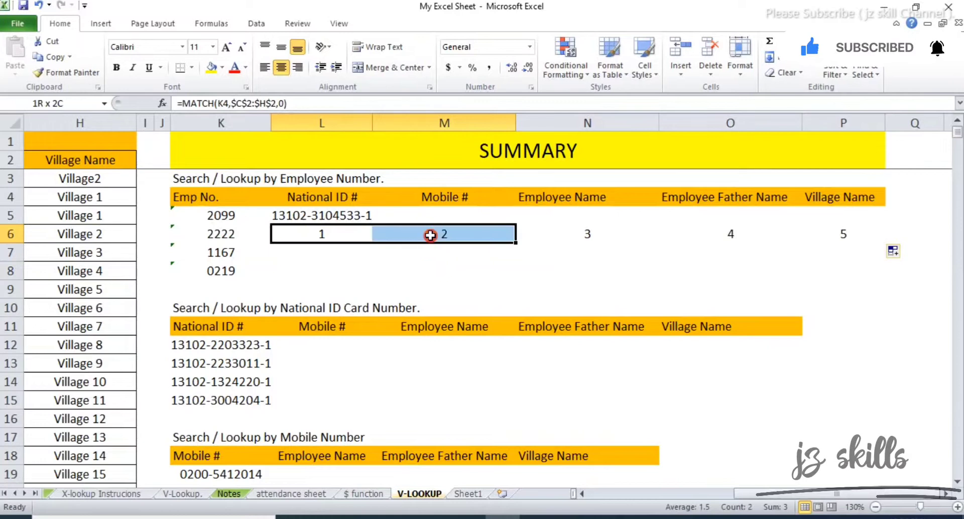
left_click(467, 241)
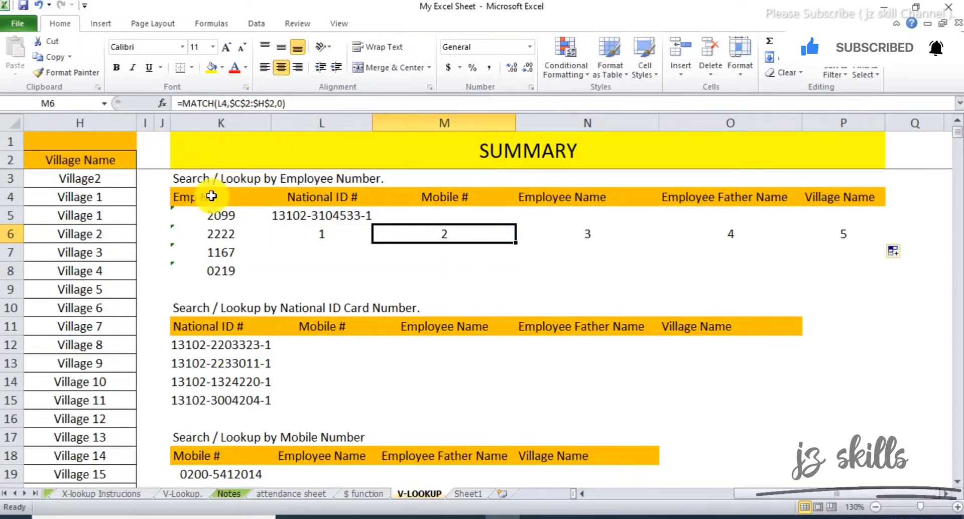
left_click(440, 198)
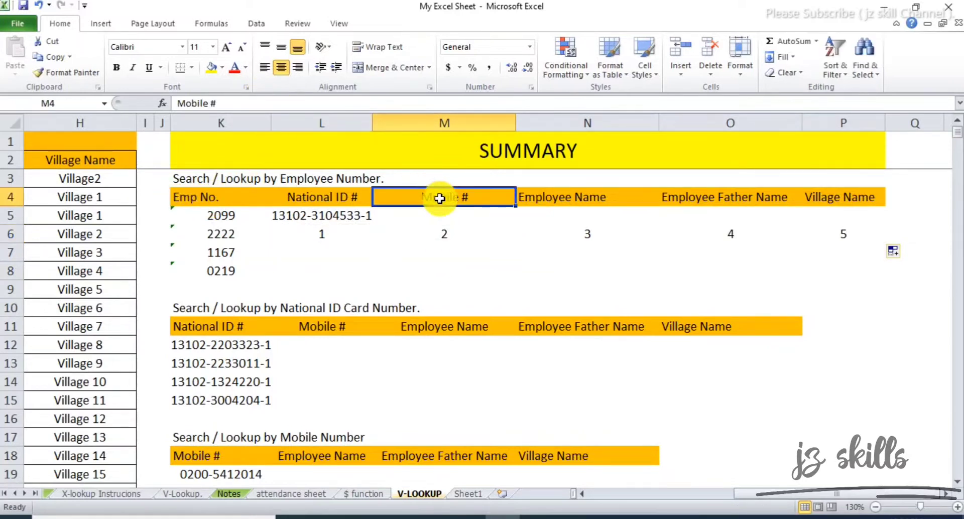
left_click(441, 233)
Examine the order of the table array's headers, counting from Emp No., to compare them with the MATCH positions
left_click_drag(803, 491, 673, 482)
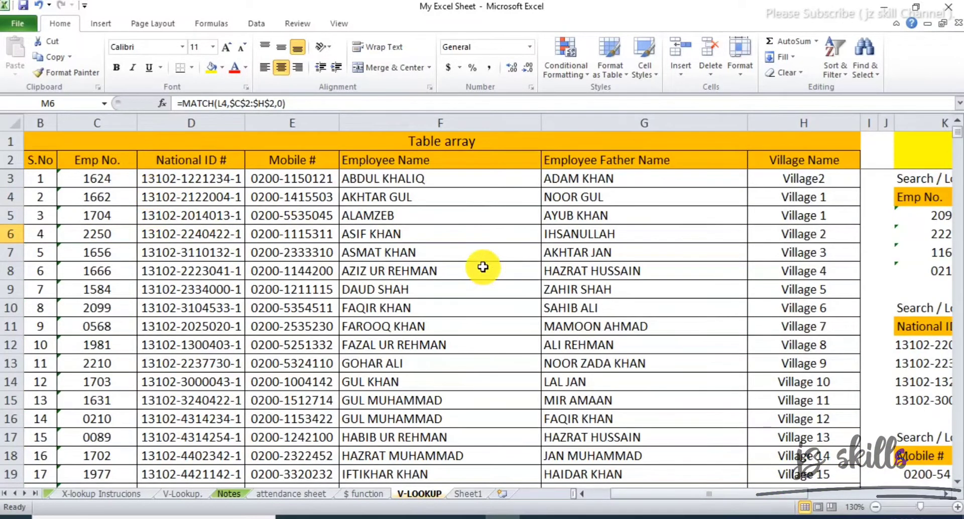
left_click_drag(791, 493, 758, 499)
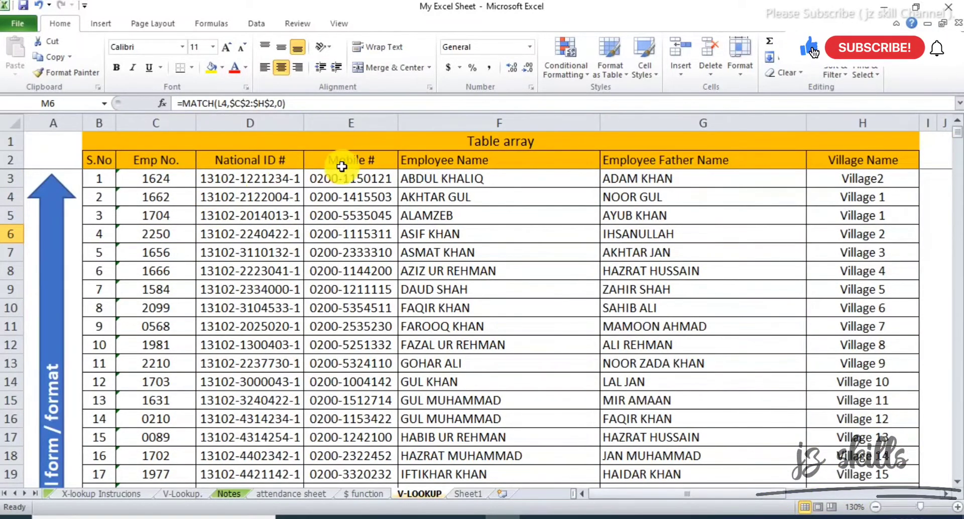
left_click_drag(342, 161, 355, 381)
left_click_drag(508, 156, 514, 301)
left_click(153, 161)
left_click(252, 159)
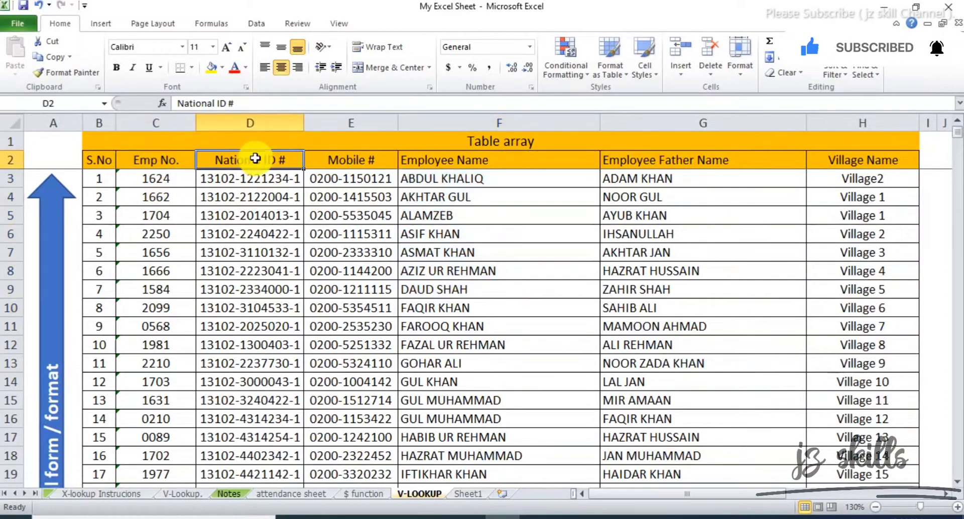
left_click(589, 176)
left_click_drag(753, 497, 910, 504)
Review the column index argument in L5's VLOOKUP formula and clear the trial MATCH results from L6 through P6
left_click_drag(364, 239, 834, 236)
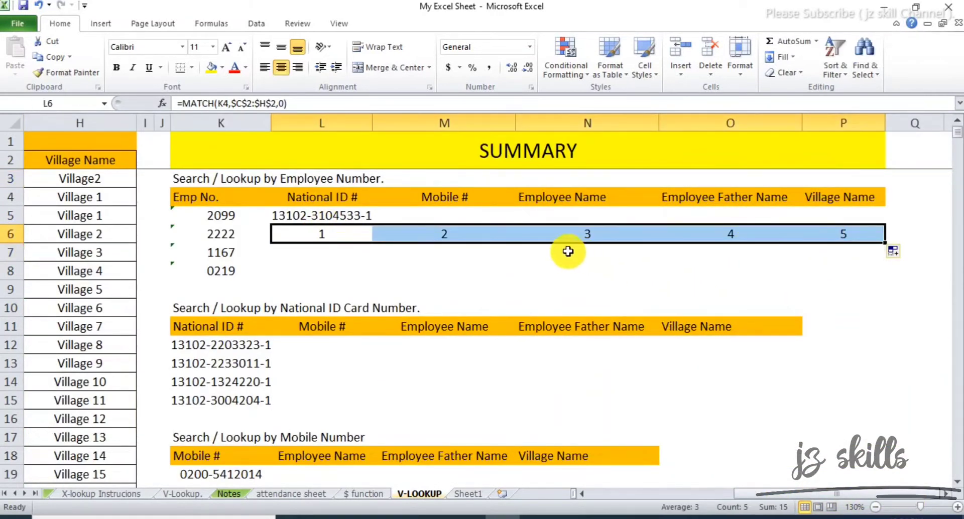
left_click(310, 218)
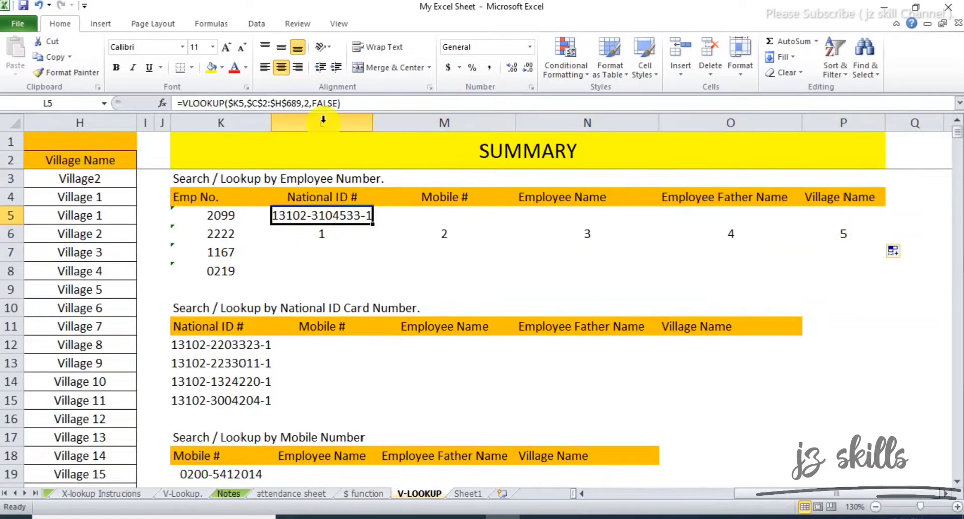
double_click(307, 103)
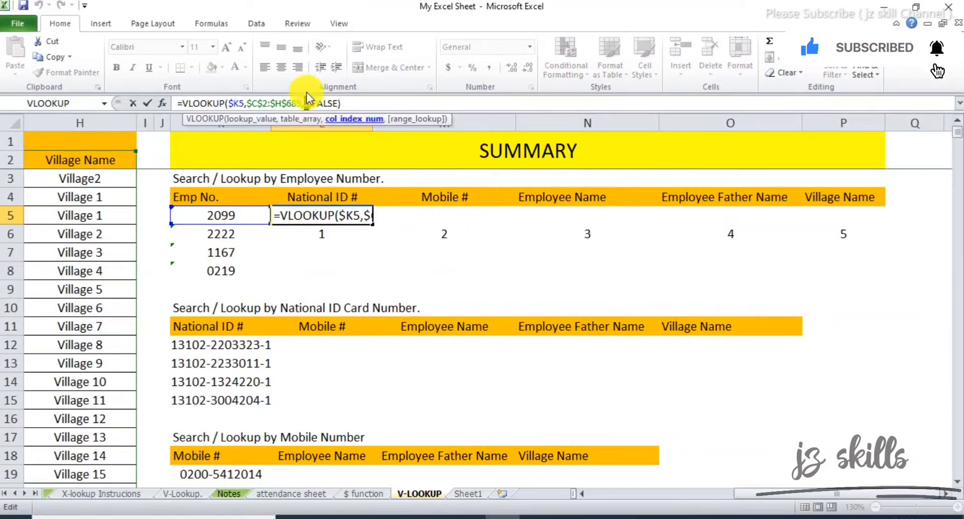
key("Return")
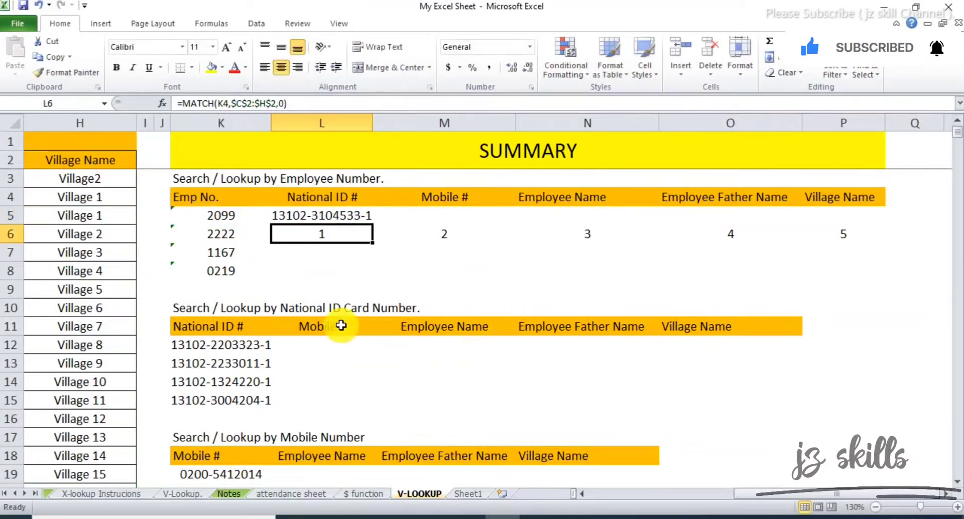
left_click_drag(362, 239, 837, 234)
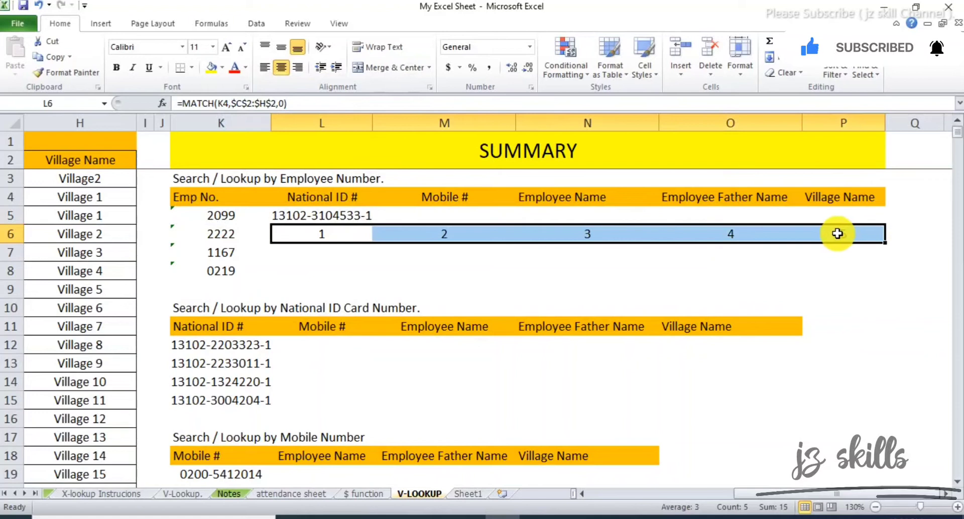
key("Delete")
Replace the column index in L5's VLOOKUP formula with a MATCH function that takes header L4 as lookup value
left_click(326, 215)
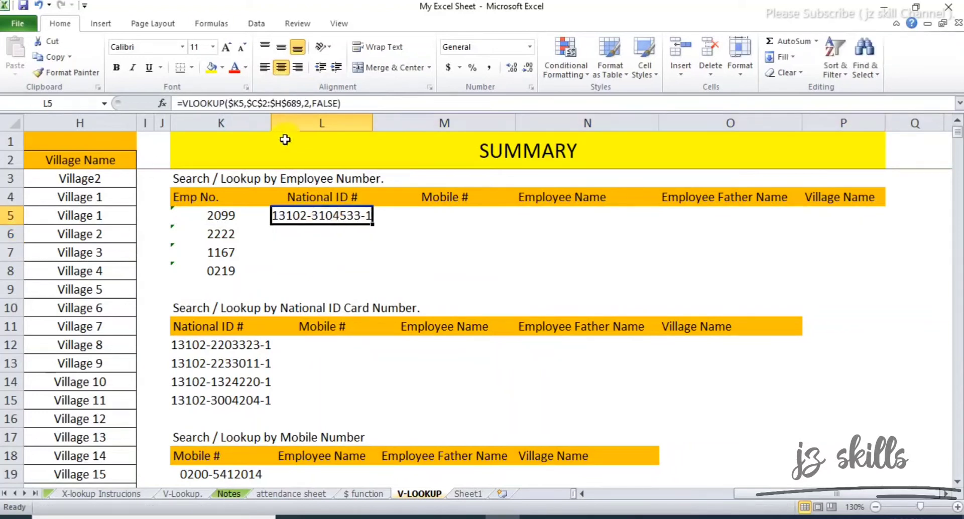
left_click(309, 103)
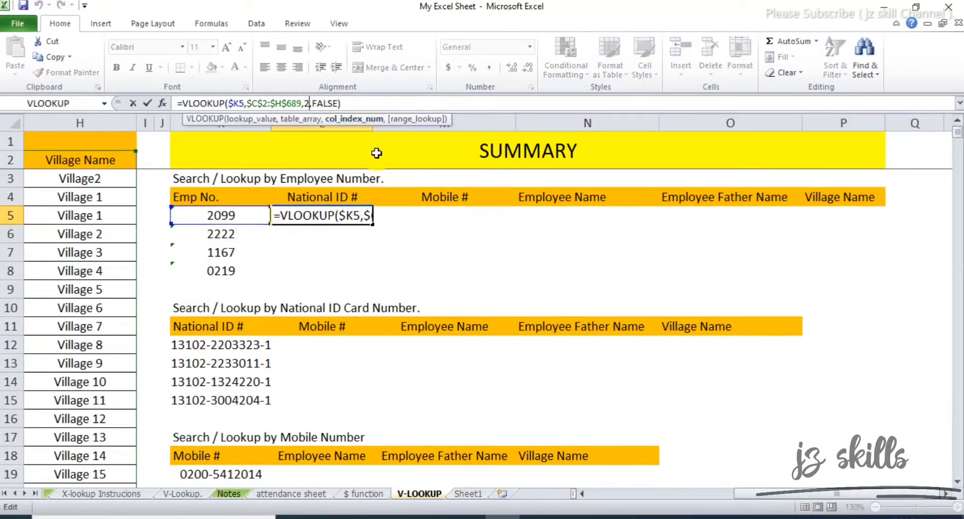
key("BackSpace")
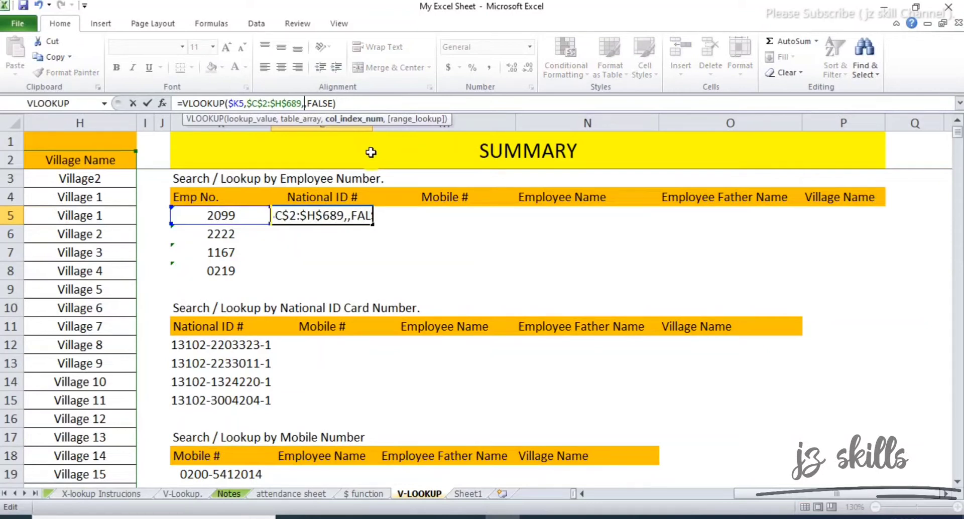
type("MATCH")
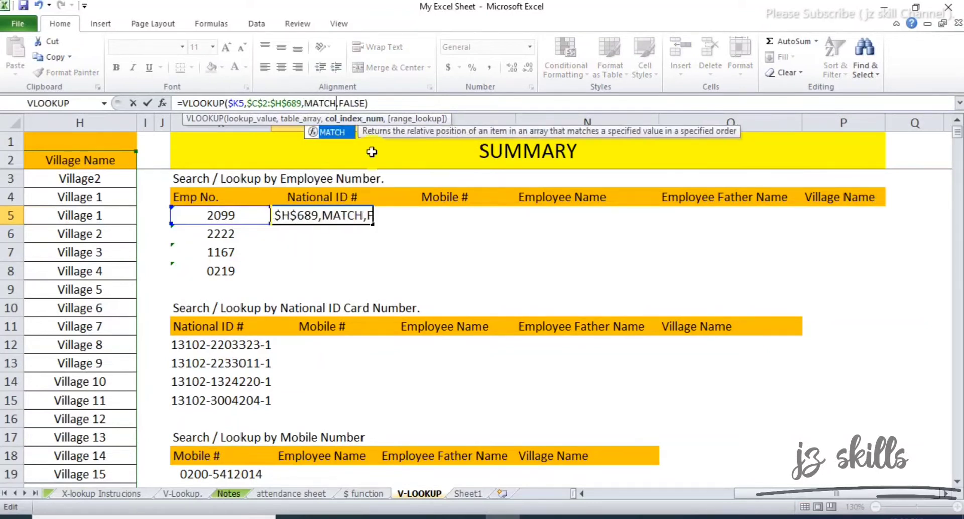
type("(")
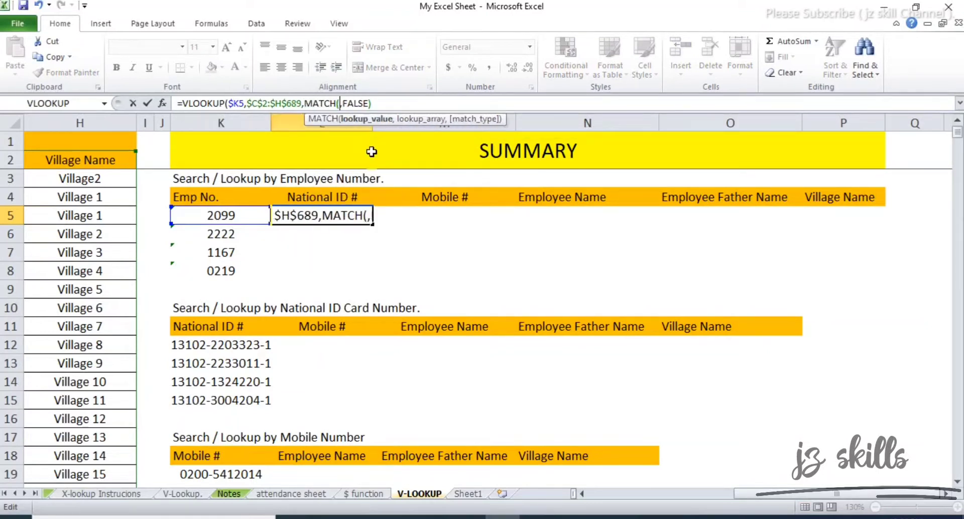
left_click(369, 125)
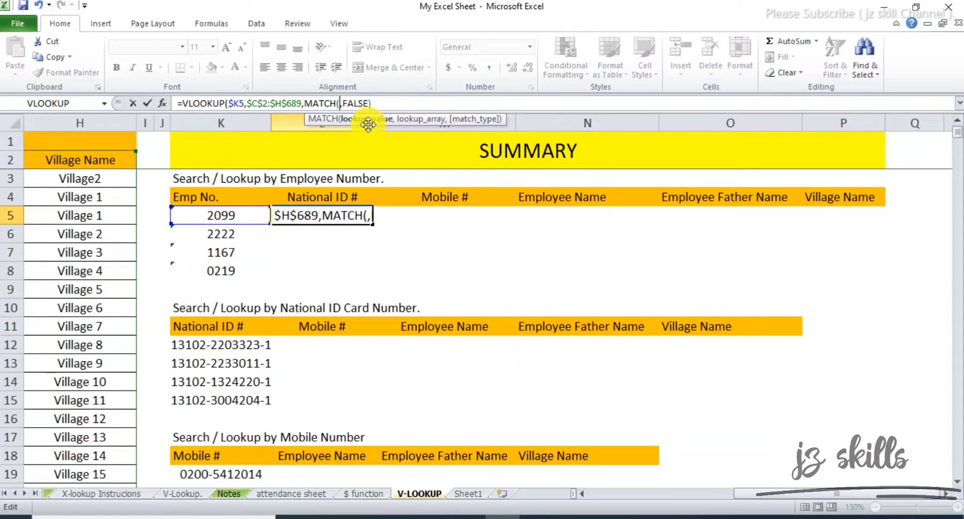
left_click(313, 195)
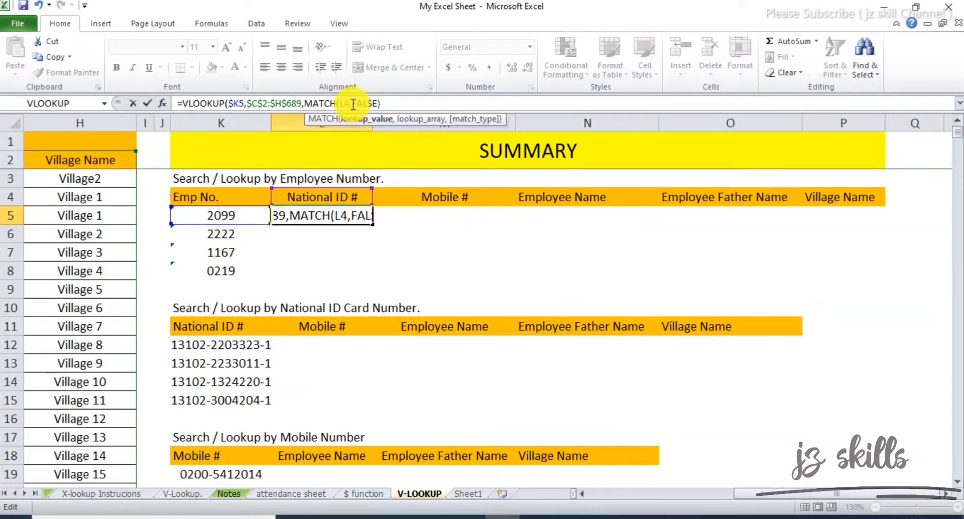
Complete the MATCH function in L5's formula with lookup array C2:H2 and match type 0, keeping FALSE as VLOOKUP's range lookup
left_click(353, 104)
left_click_drag(859, 495, 742, 502)
left_click_drag(86, 160, 748, 156)
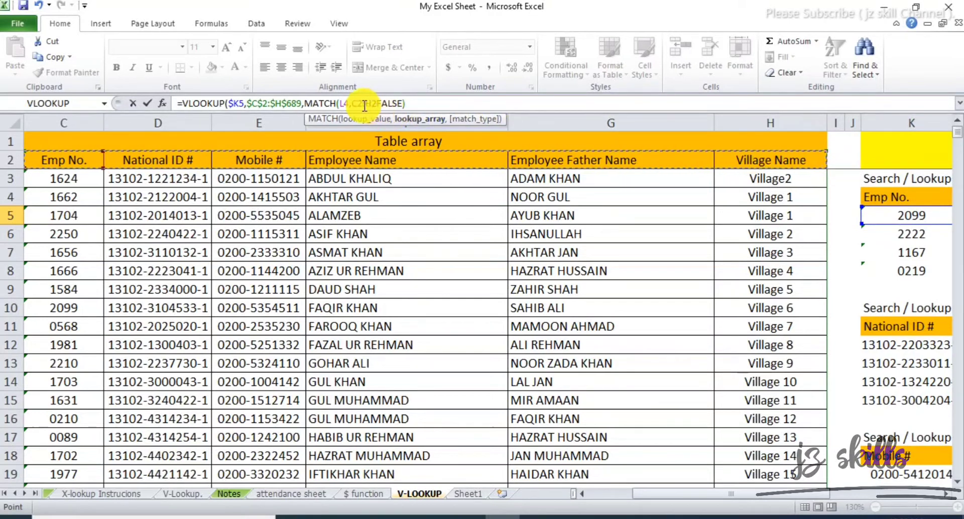
type(",")
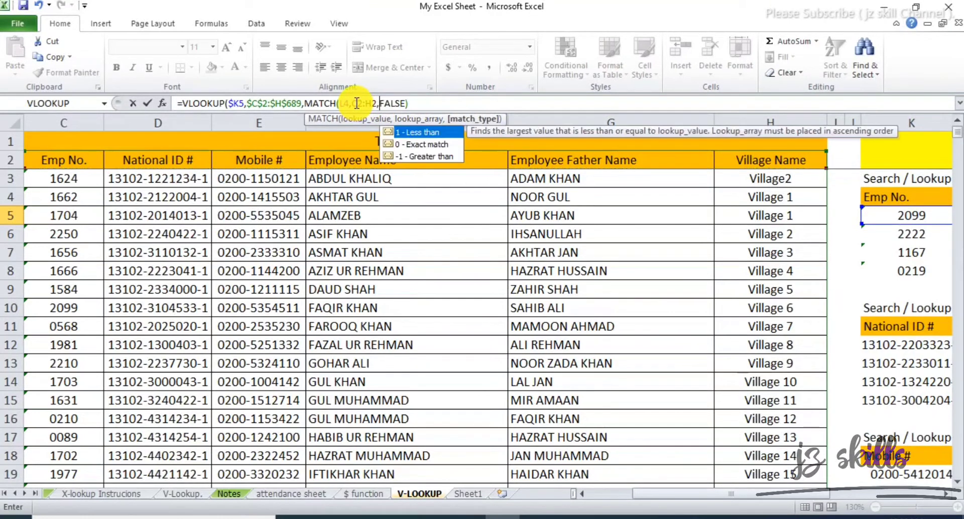
type("0)")
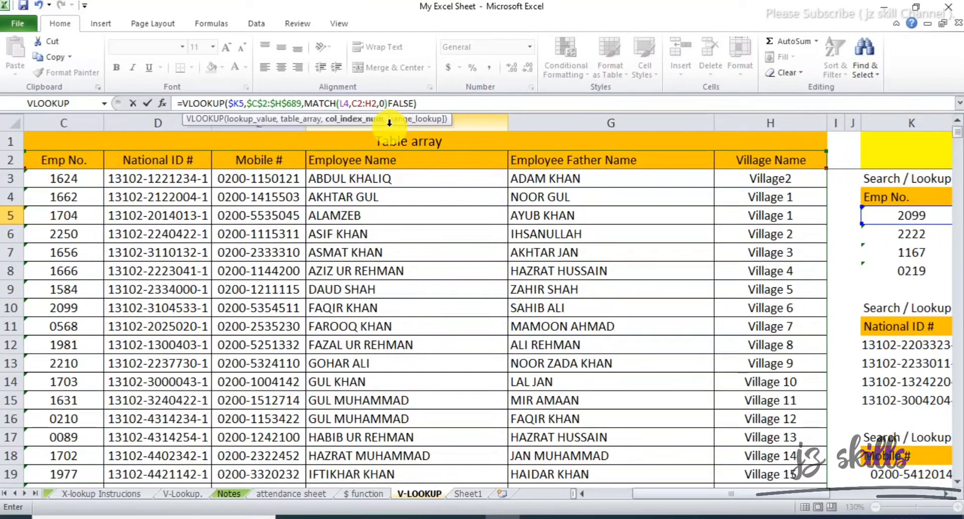
type(",")
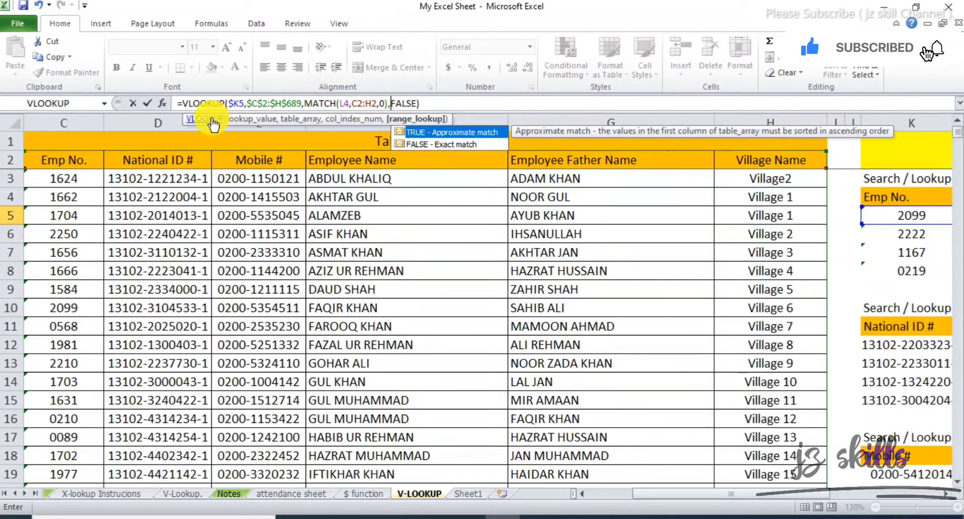
Review each VLOOKUP argument in L5's formula, from the lookup value through the MATCH column index to the range lookup
left_click(216, 121)
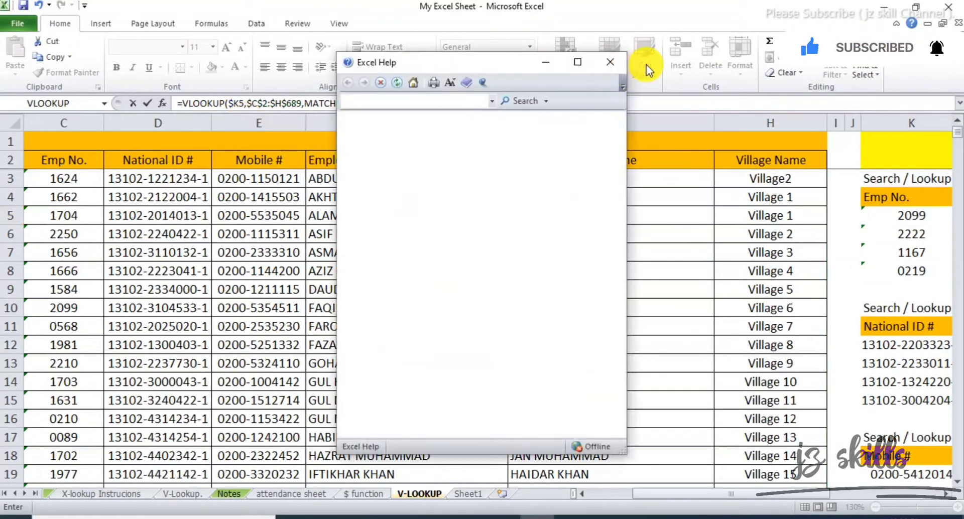
left_click(607, 64)
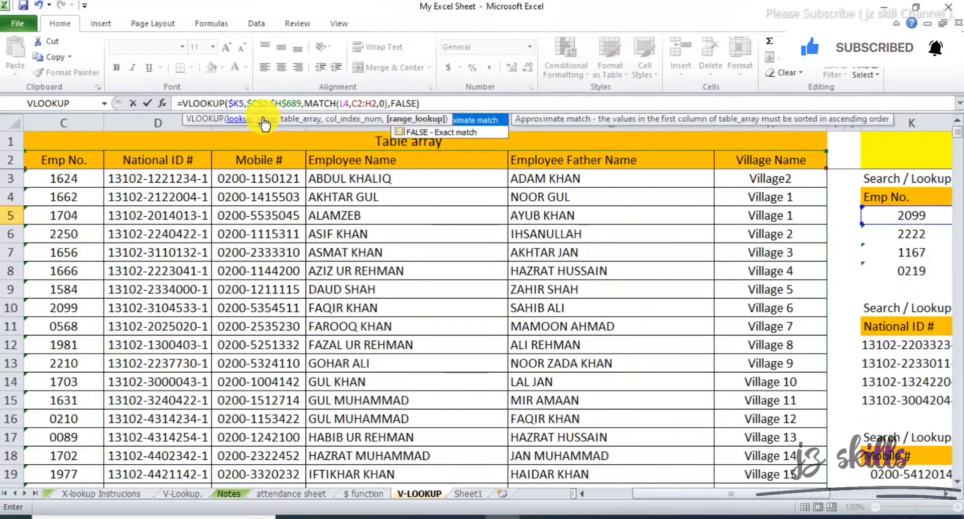
left_click(244, 121)
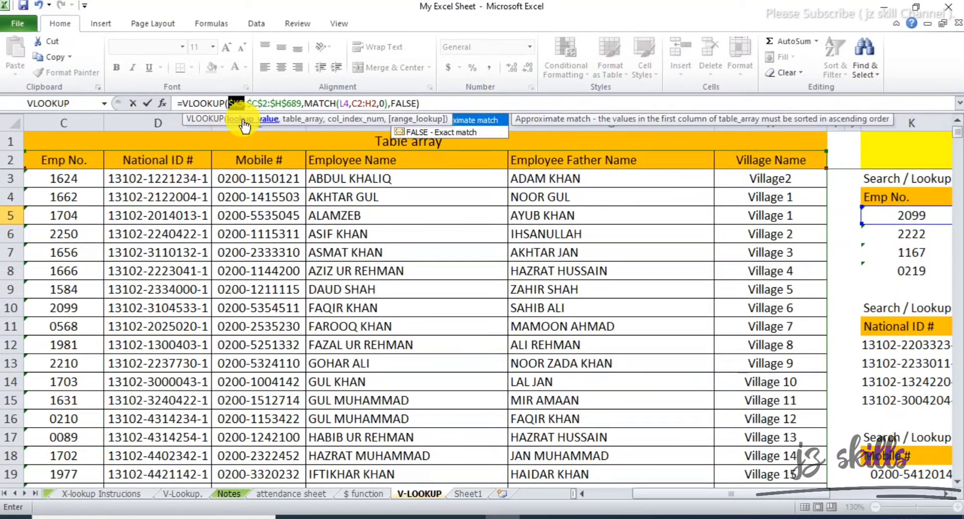
left_click(302, 126)
left_click(351, 128)
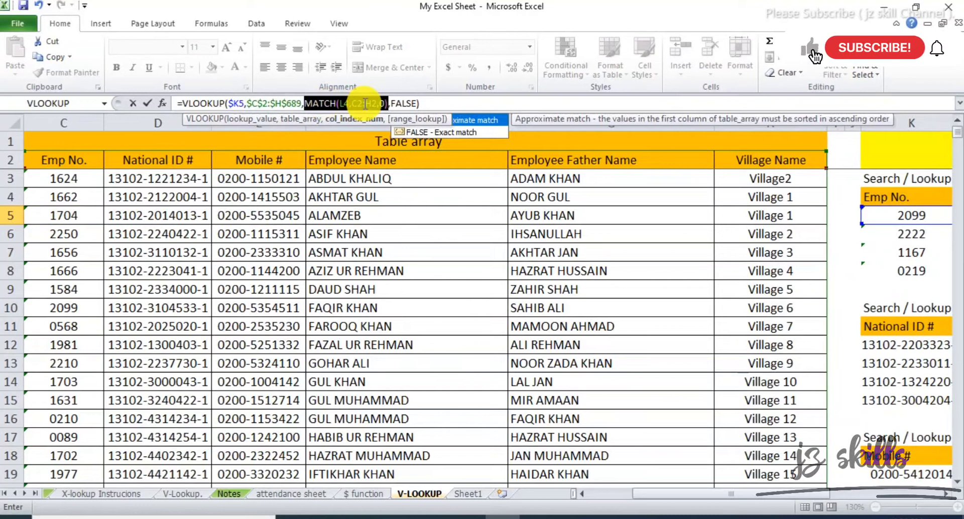
left_click(408, 123)
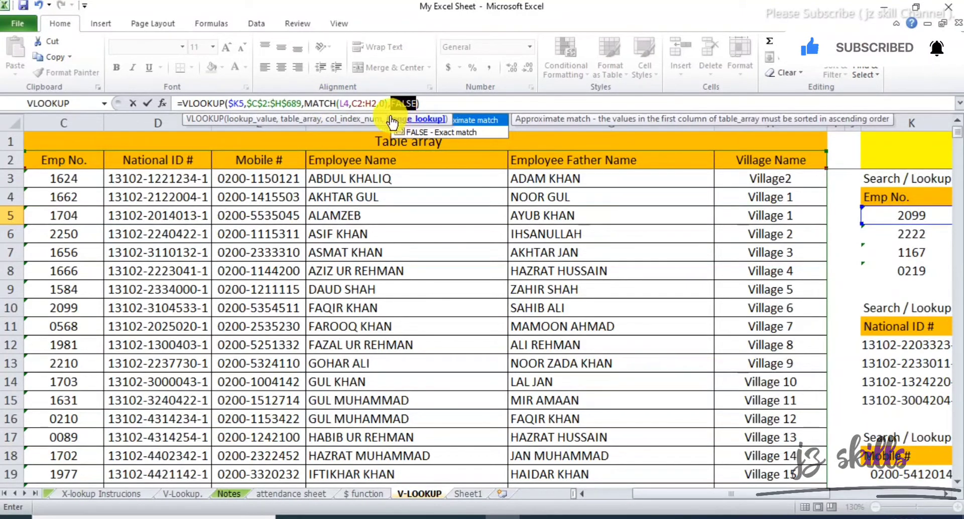
Review the MATCH function's lookup value, lookup array and match type, and commit the combined formula in L5
left_click(346, 102)
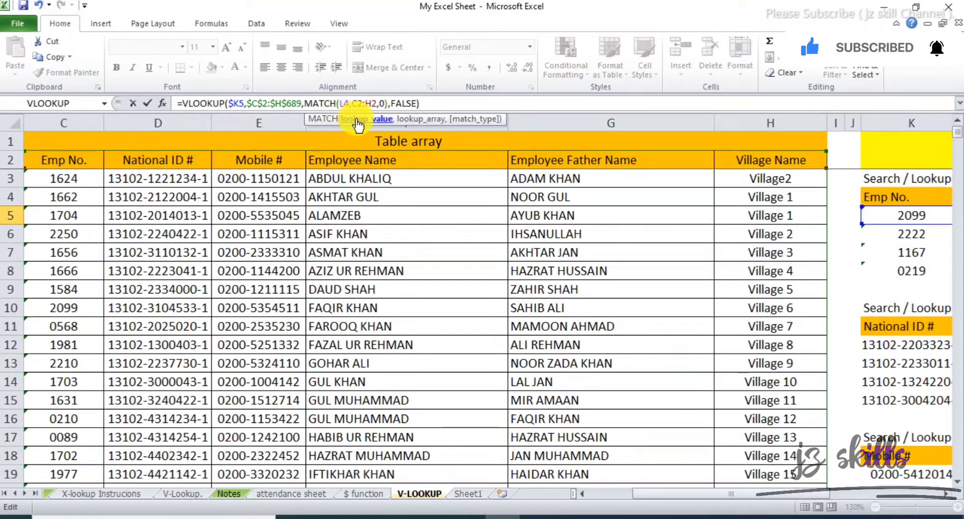
left_click(406, 121)
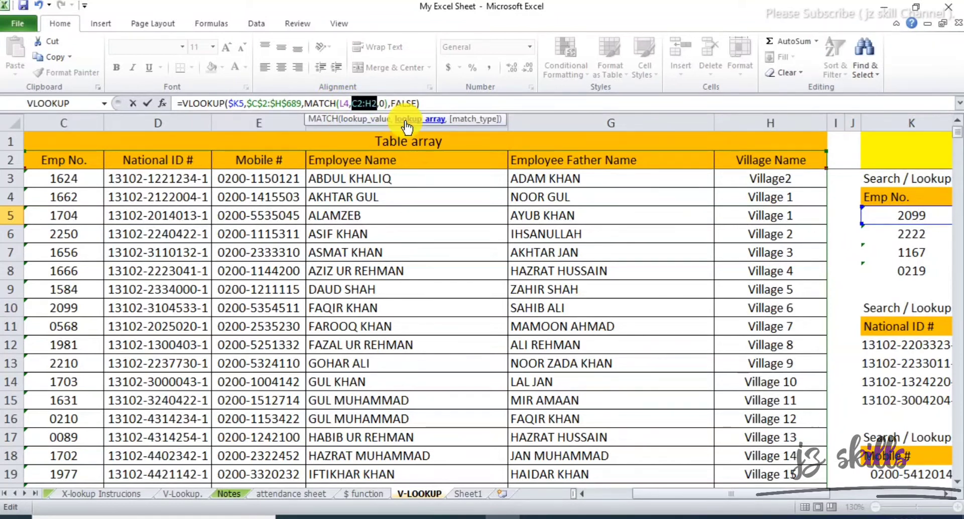
left_click(474, 119)
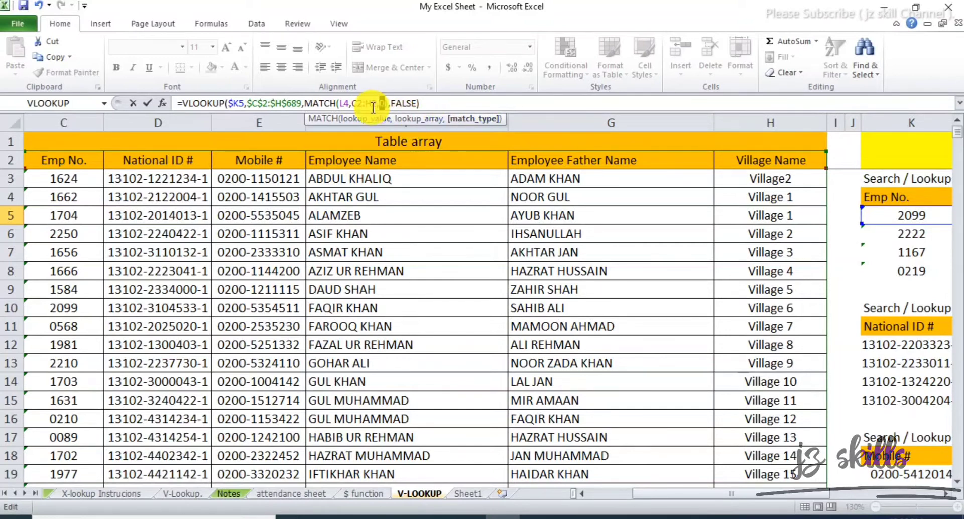
left_click(346, 104)
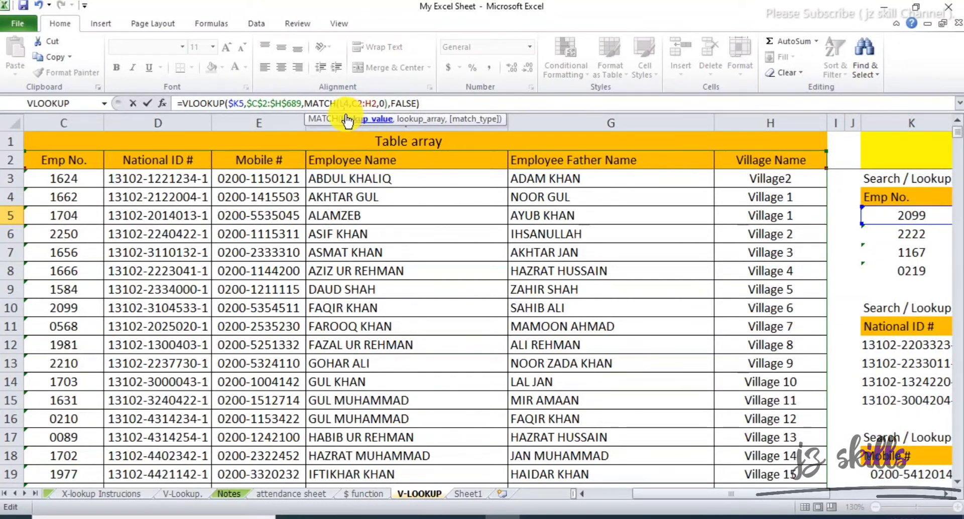
left_click(346, 121)
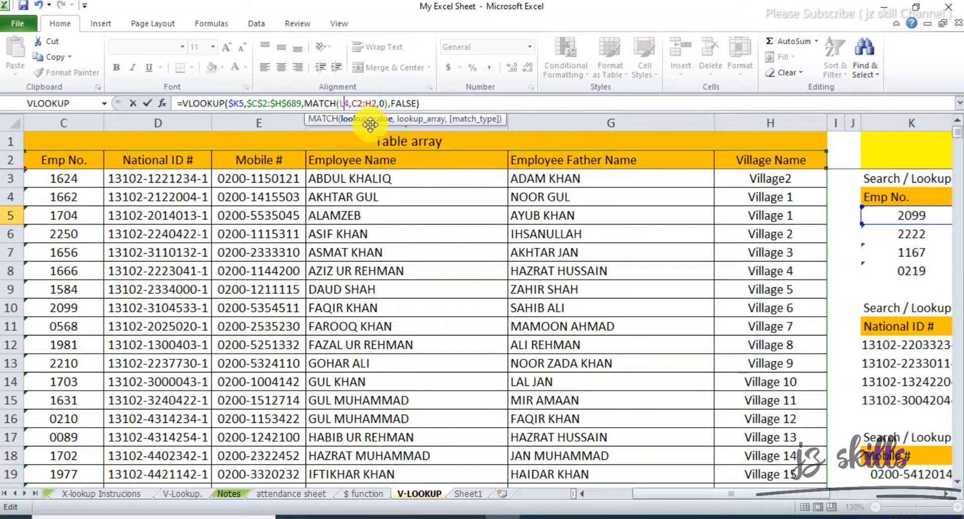
key("Escape")
right_click(370, 124)
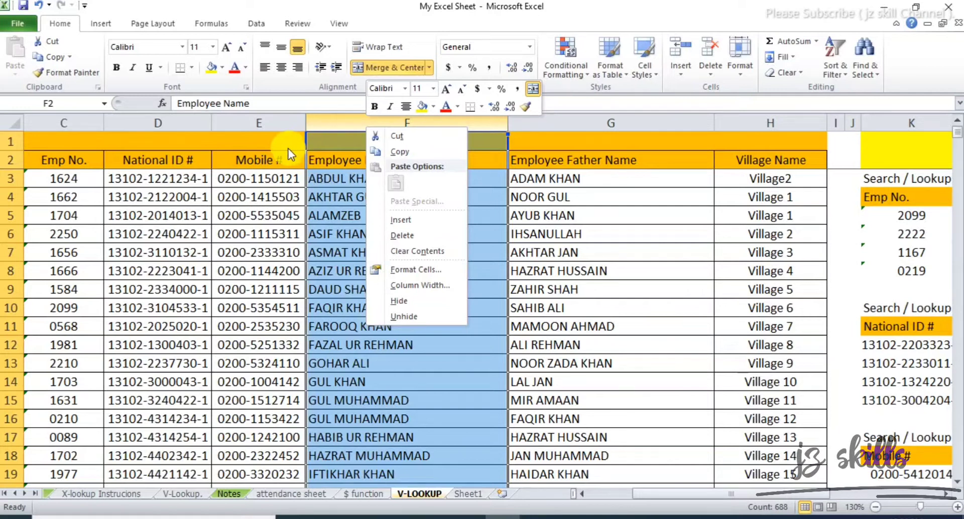
key("Escape")
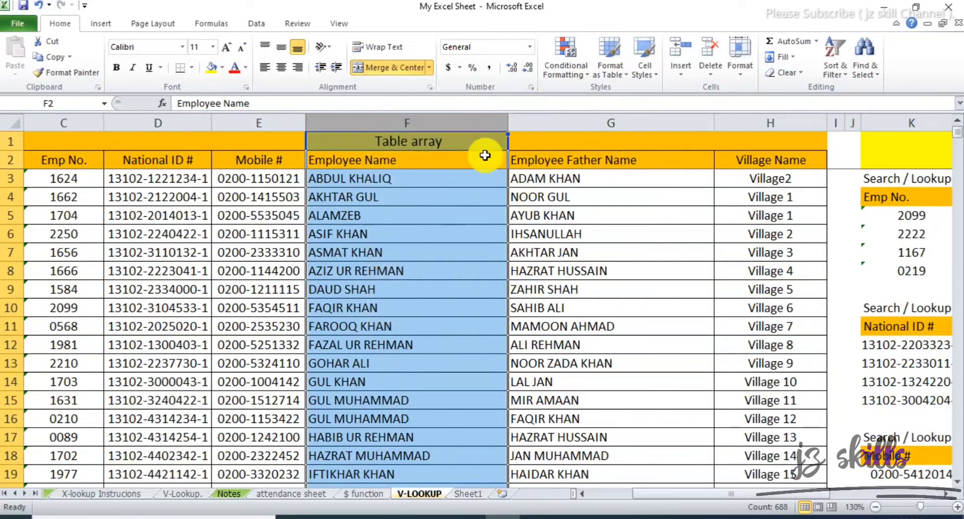
left_click(555, 157)
left_click(437, 160)
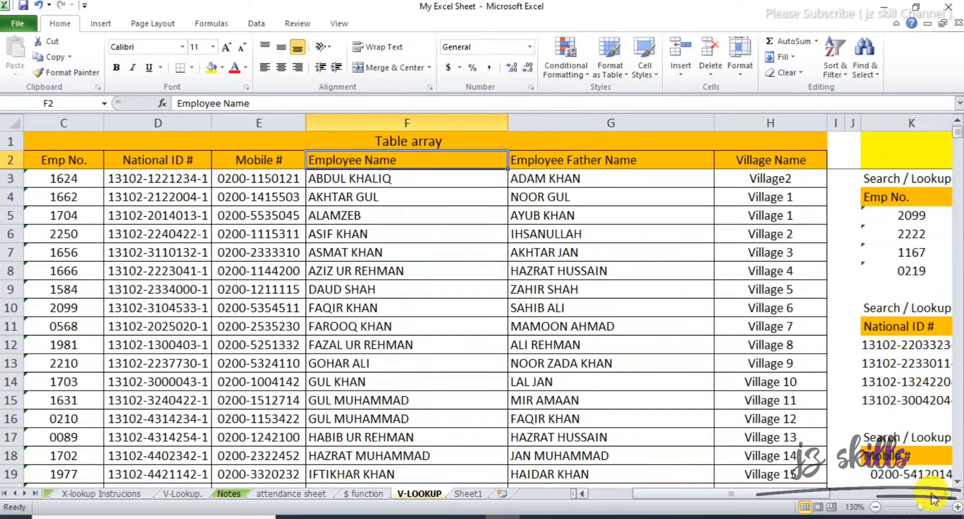
Check L5's lookup result and the cell references inside its MATCH function
scroll(932, 497, "right", 4)
left_click(530, 215)
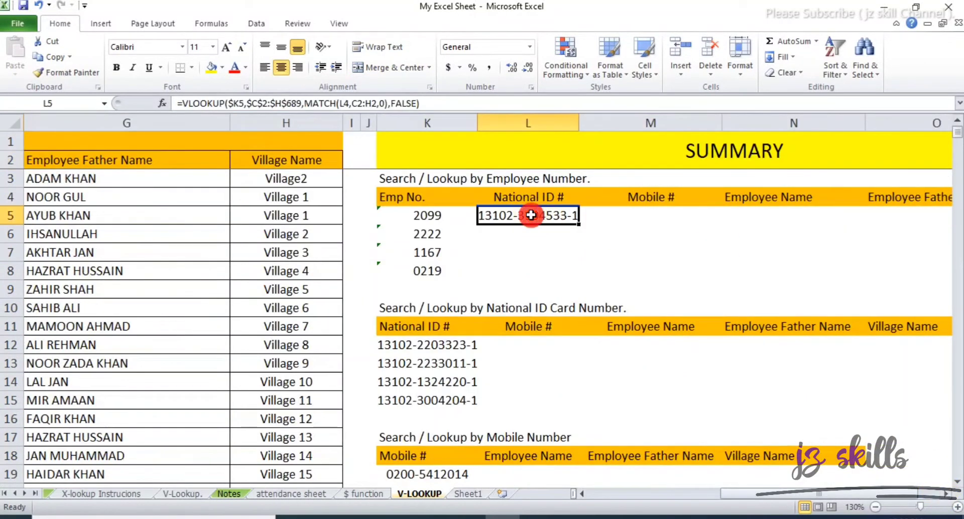
left_click(380, 102)
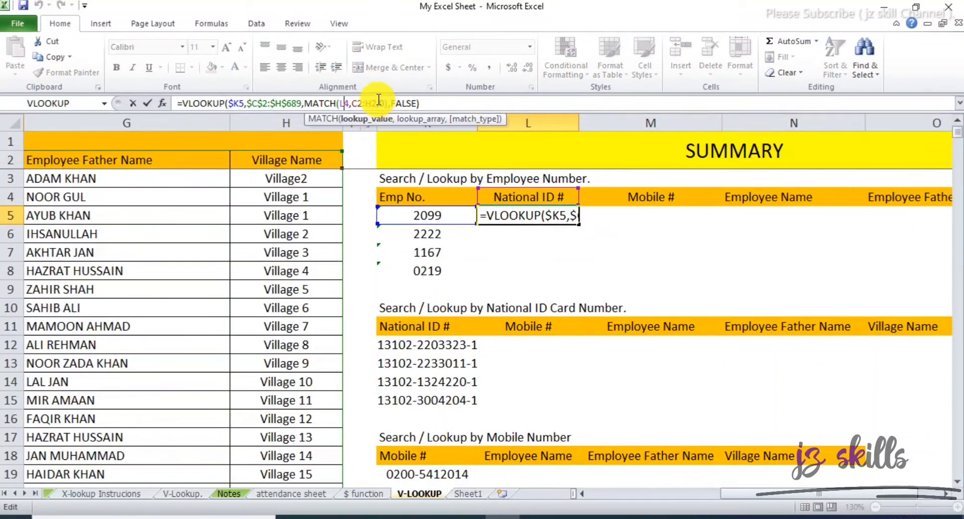
key("ctrl+Return")
key("ctrl+g")
left_click(714, 345)
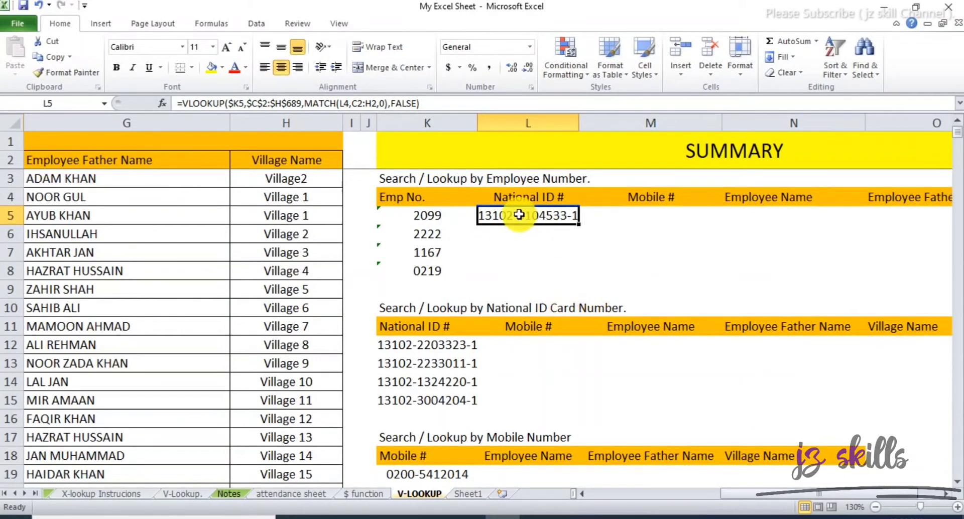
Lock the MATCH references in L5's formula as L$4 for the lookup value and $C$2:$H$2 for the lookup array
left_click(350, 103)
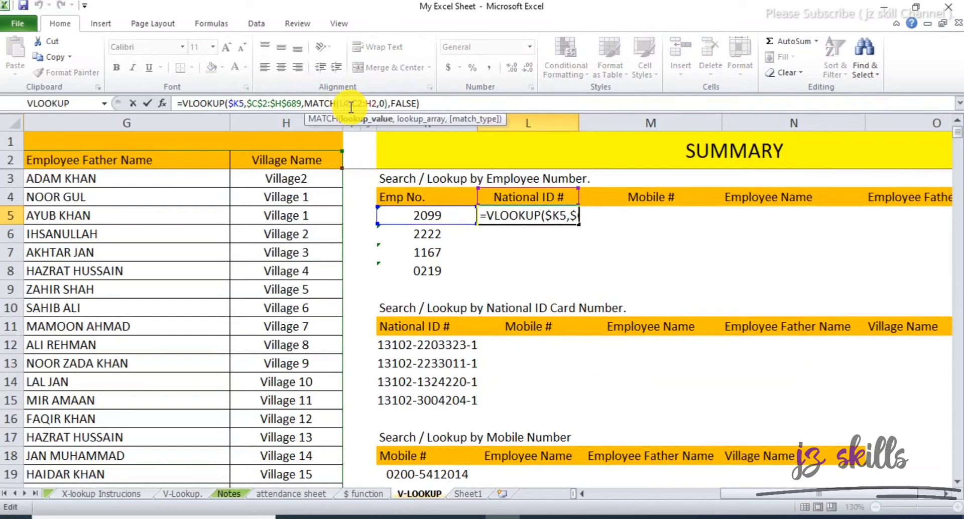
double_click(346, 103)
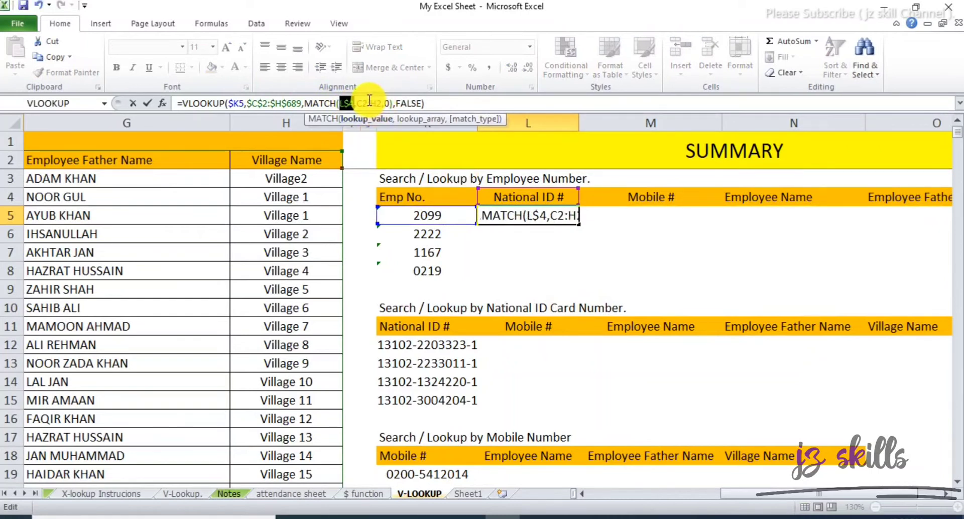
left_click(365, 103)
key("F4")
left_click(396, 103)
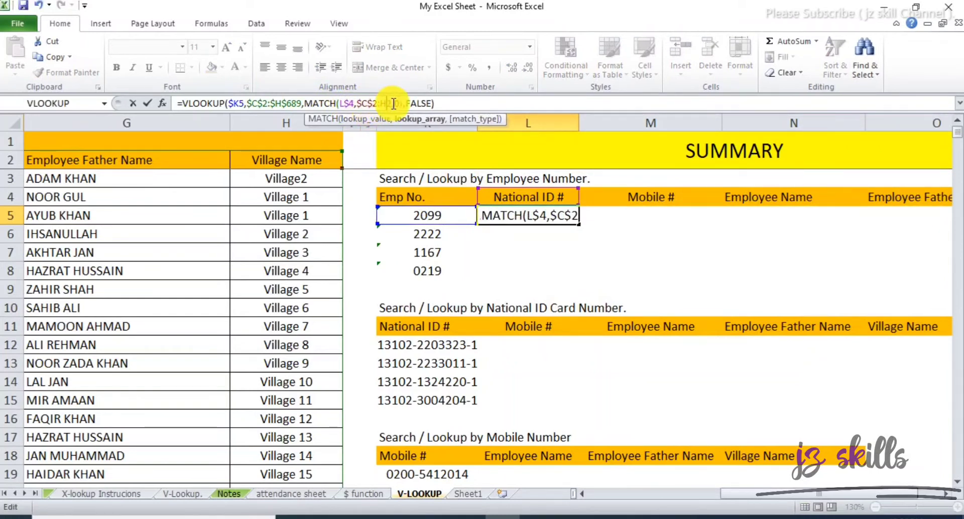
key("F4")
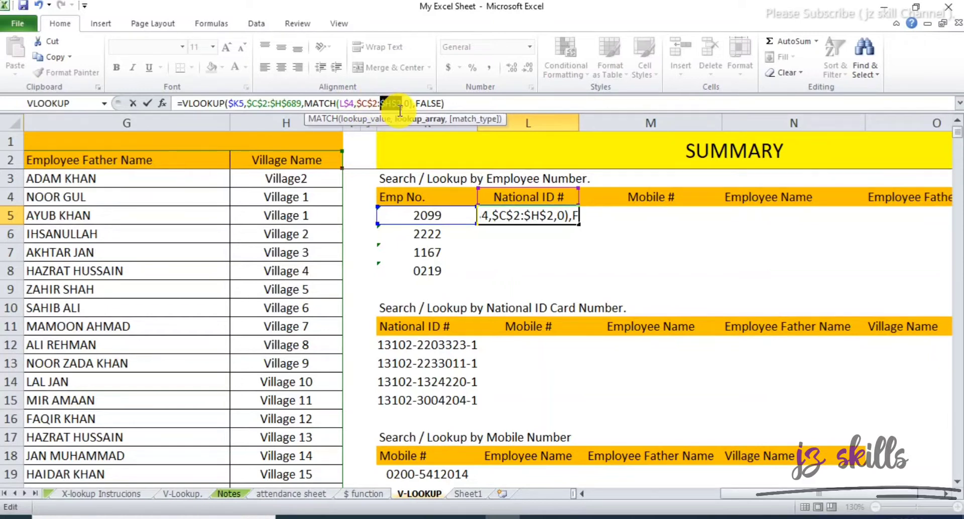
key("Return")
left_click(506, 196)
left_click(516, 215)
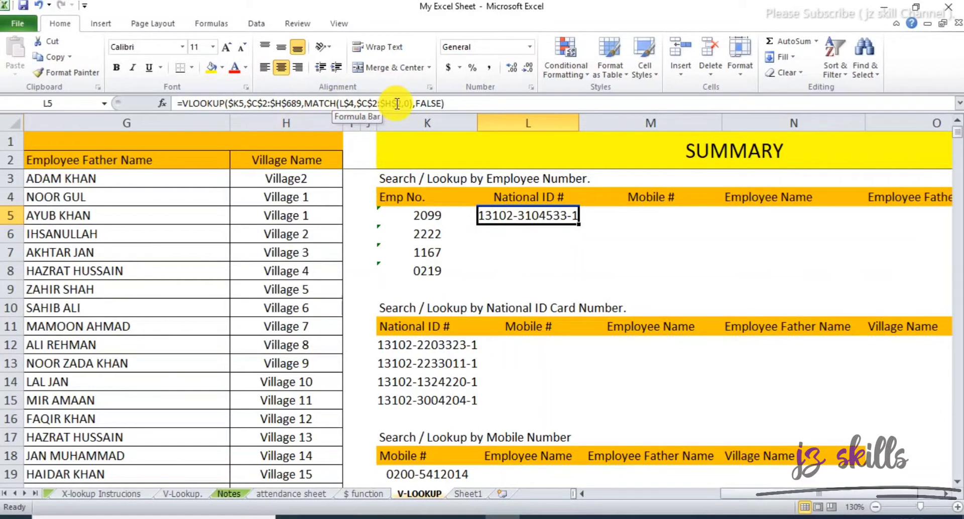
Fill L5's formula across and down the Employee Number block through P8
left_click(583, 217)
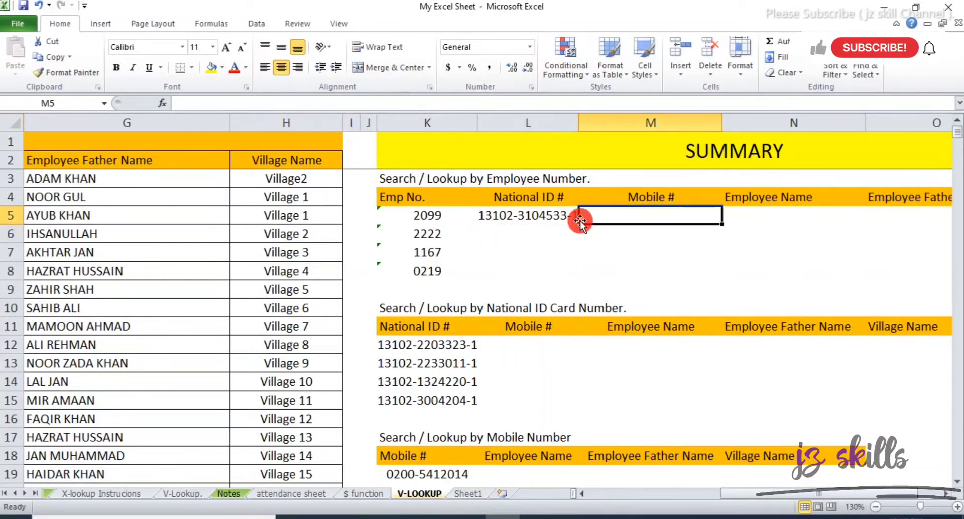
left_click(563, 217)
left_click_drag(578, 224, 850, 275)
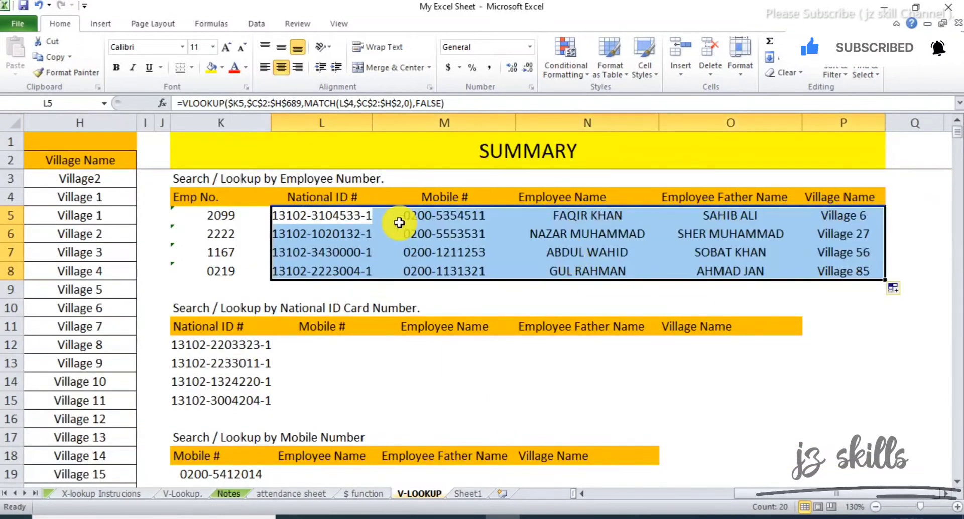
Check the adjusted MATCH references in several filled cells of the Employee Number block against the Mobile # header
left_click(399, 222)
left_click(440, 257)
left_click(652, 254)
left_click(835, 248)
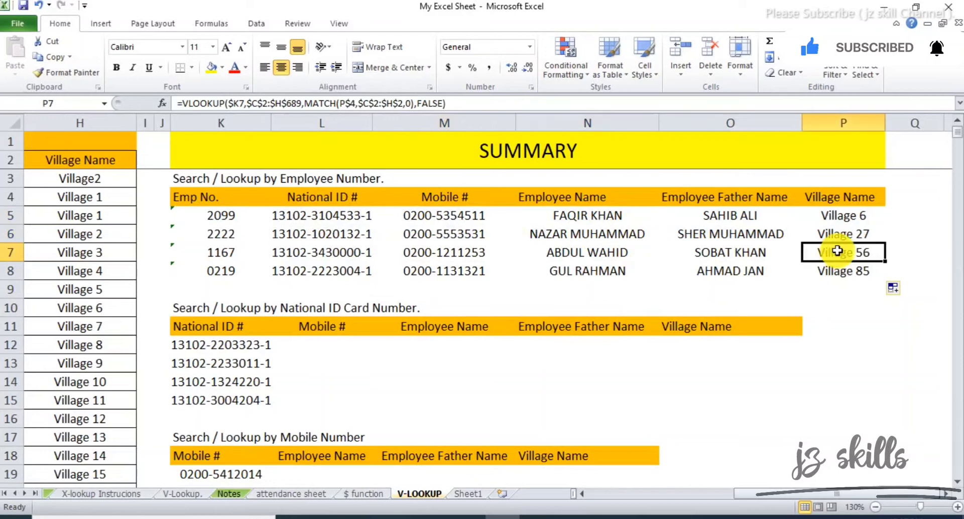
left_click(463, 222)
left_click(452, 251)
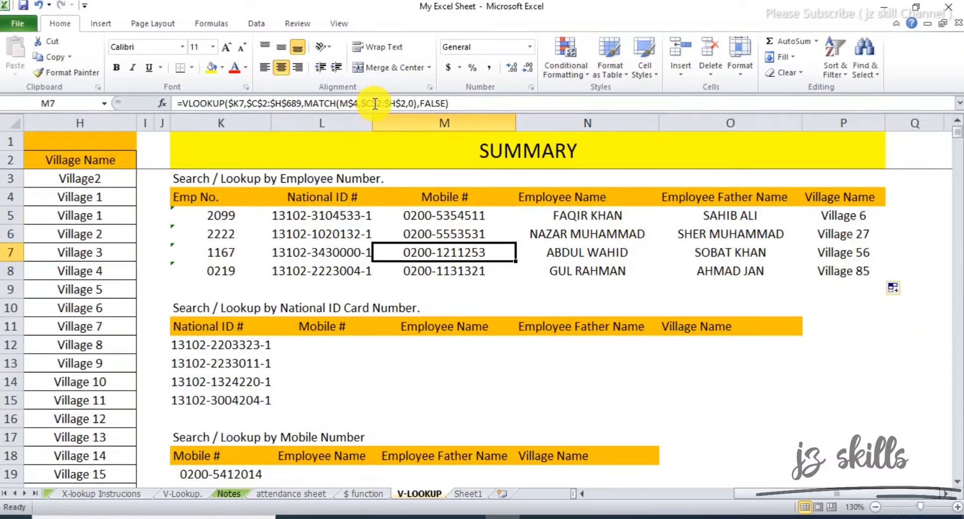
left_click(431, 217)
left_click(459, 199)
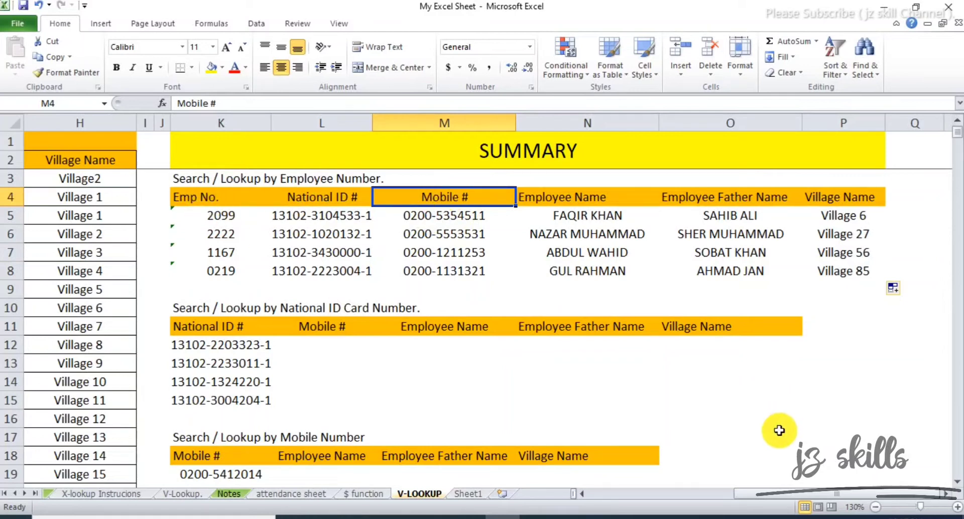
Examine the table array from its Emp No. header and compare it with the filled results in the Employee Number block
left_click_drag(777, 494, 652, 508)
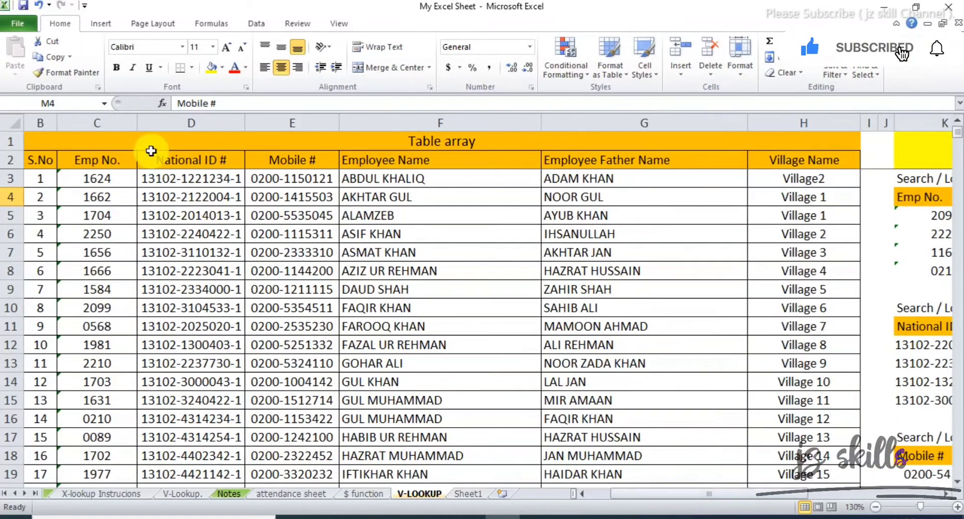
left_click_drag(97, 163, 326, 252)
left_click_drag(755, 498, 883, 499)
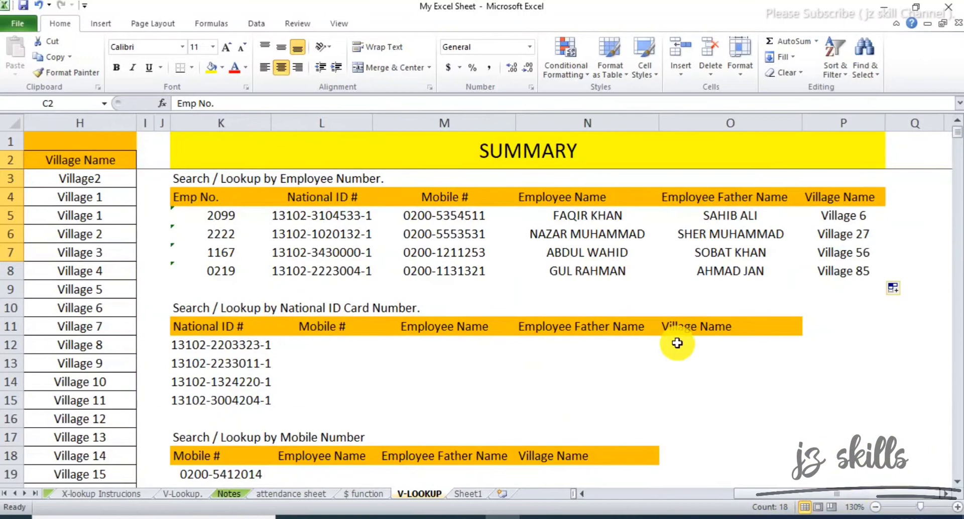
left_click(595, 219)
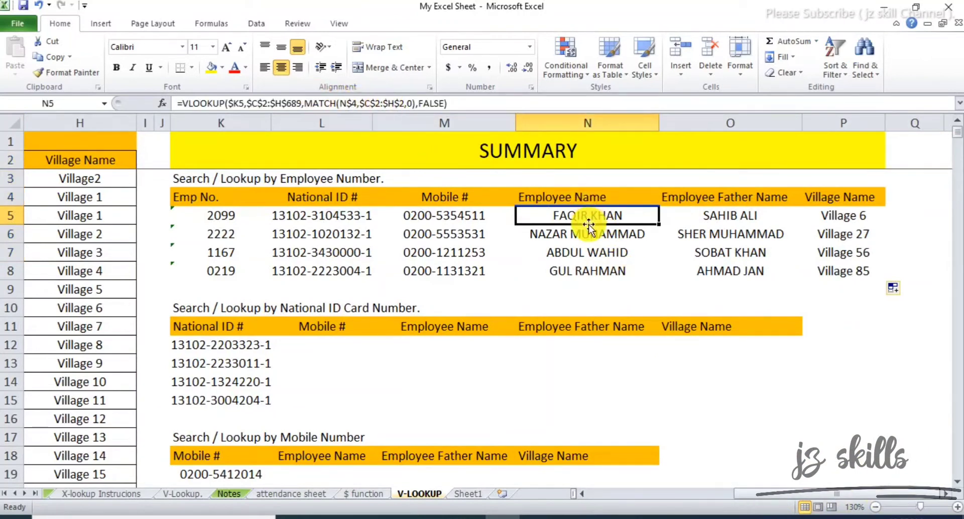
left_click(838, 222)
left_click(726, 287)
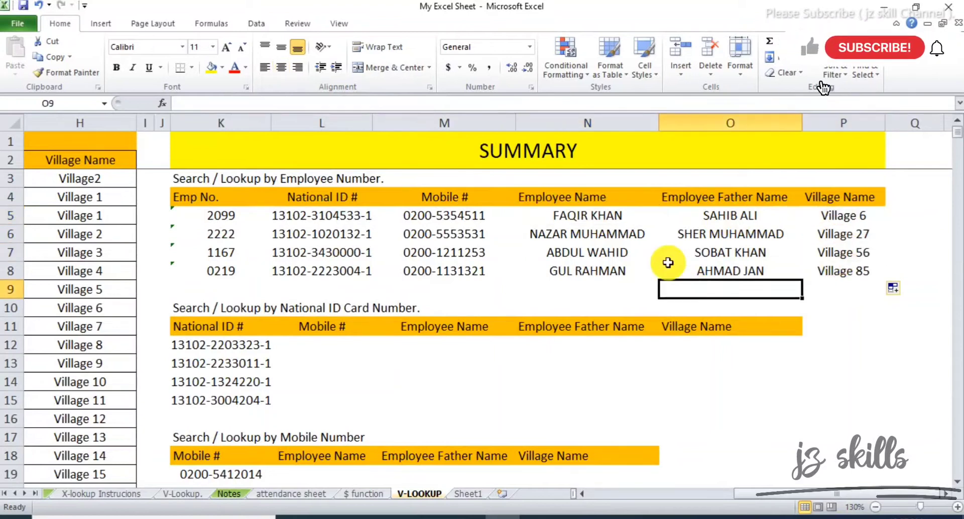
left_click(526, 270)
left_click(366, 257)
left_click(308, 216)
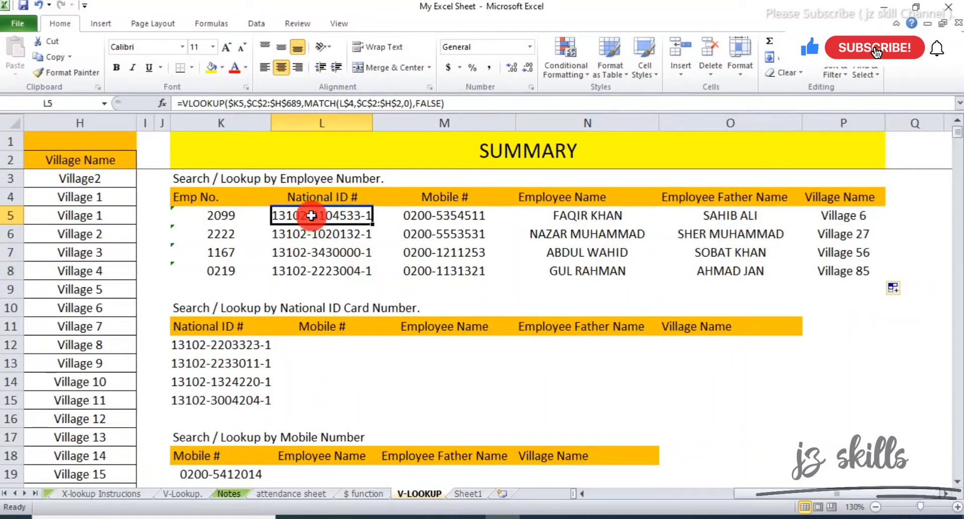
Start a VLOOKUP formula in L12, under Mobile # in the National ID block, with K12 as the lookup value
scroll(372, 280, "down", 3)
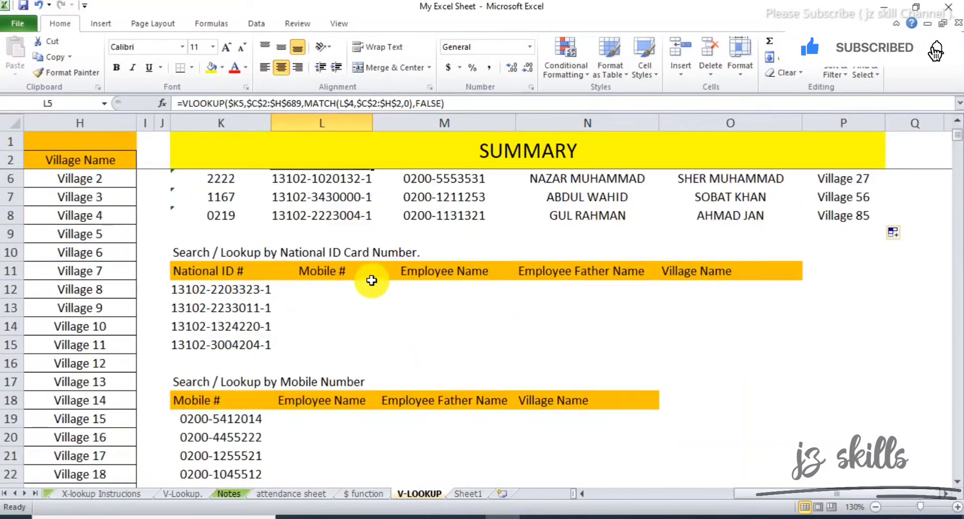
left_click(342, 293)
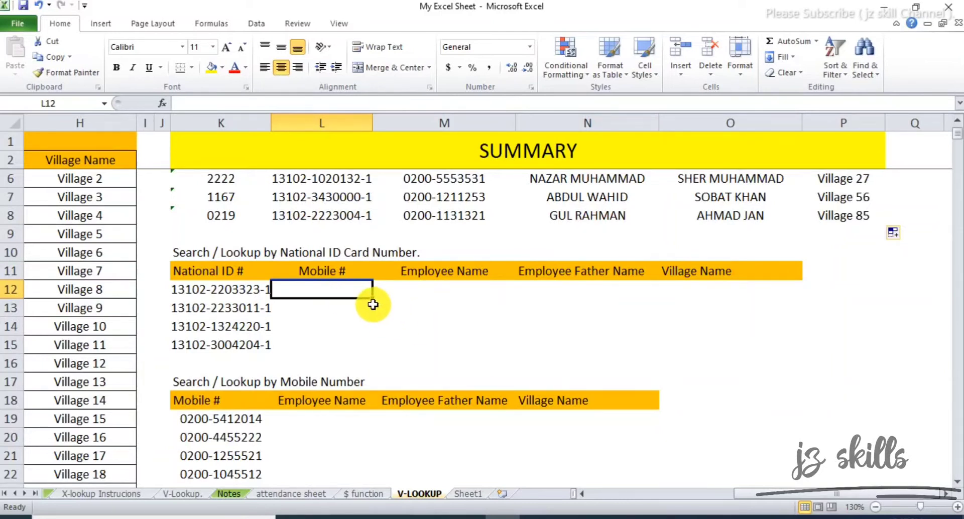
scroll(365, 304, "up", 1)
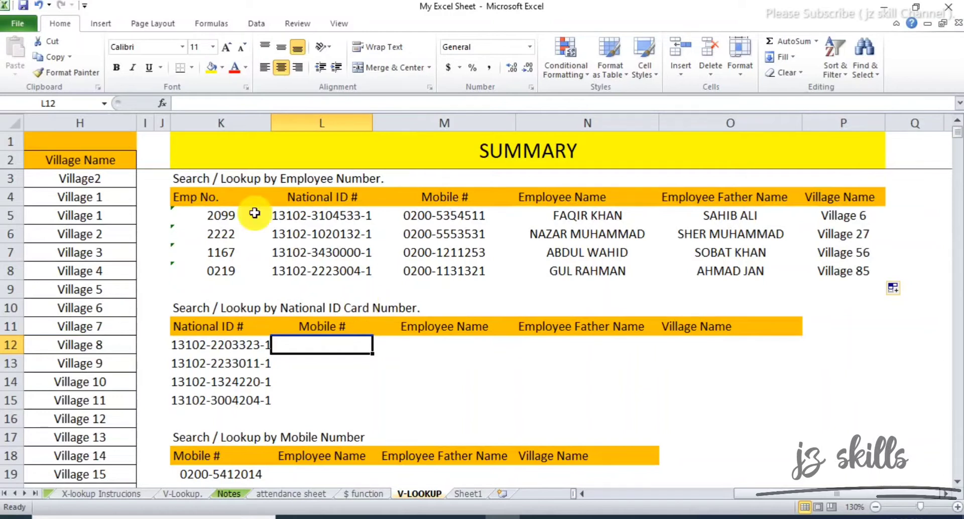
left_click(345, 215)
left_click(318, 346)
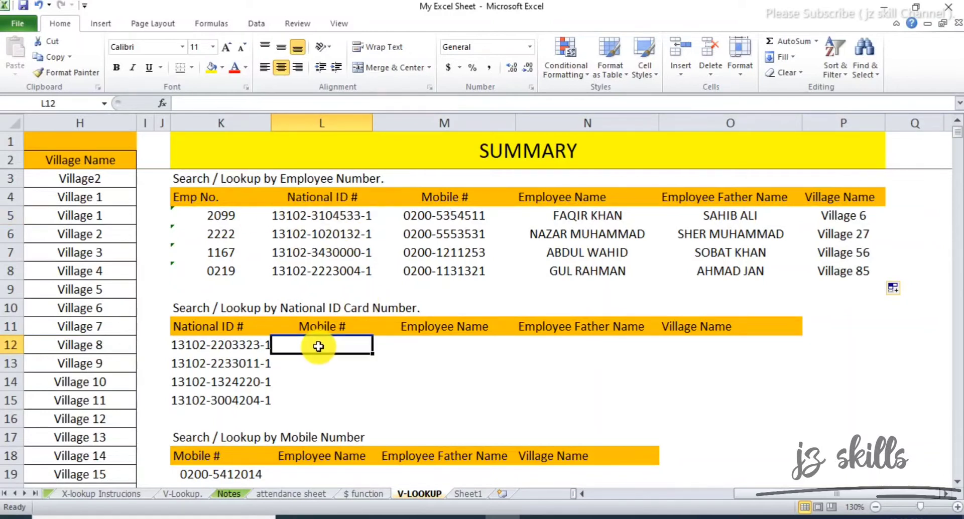
type("=")
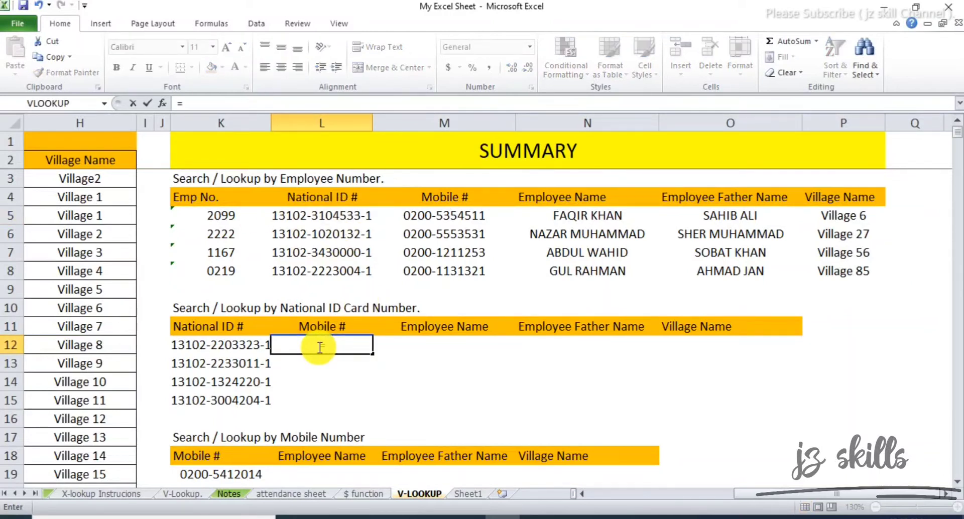
type("VLOOKUP")
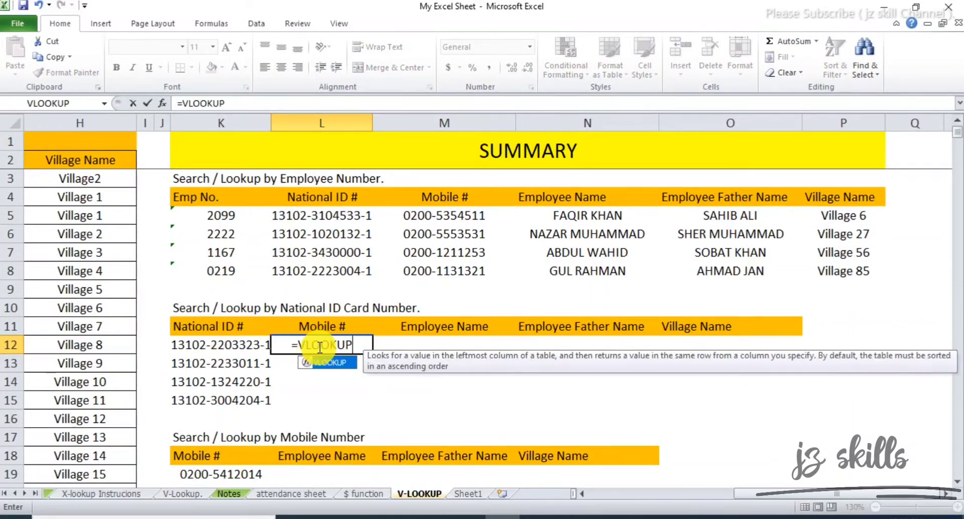
type("(")
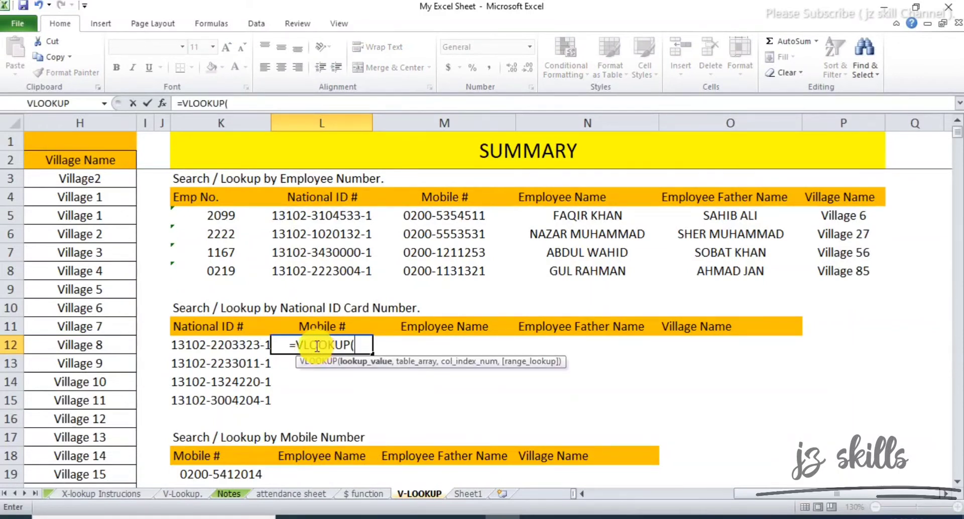
left_click(204, 343)
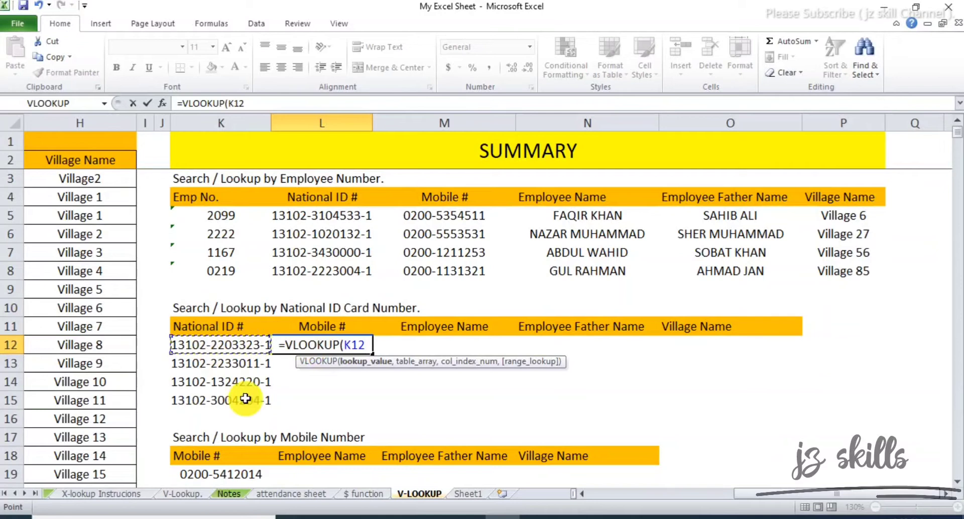
type(",")
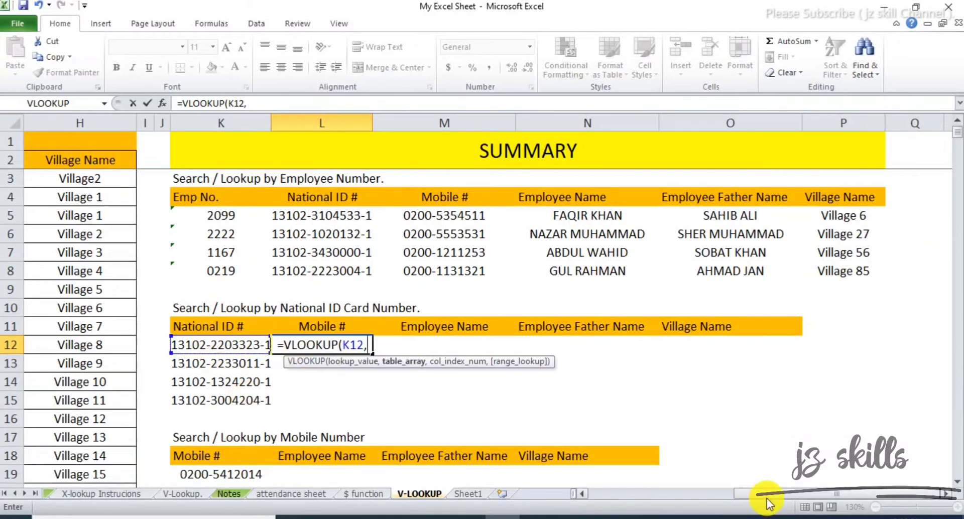
Set the VLOOKUP's table array to C2:H689, from the Emp No. header through the last Village Name row
left_click_drag(771, 494, 618, 492)
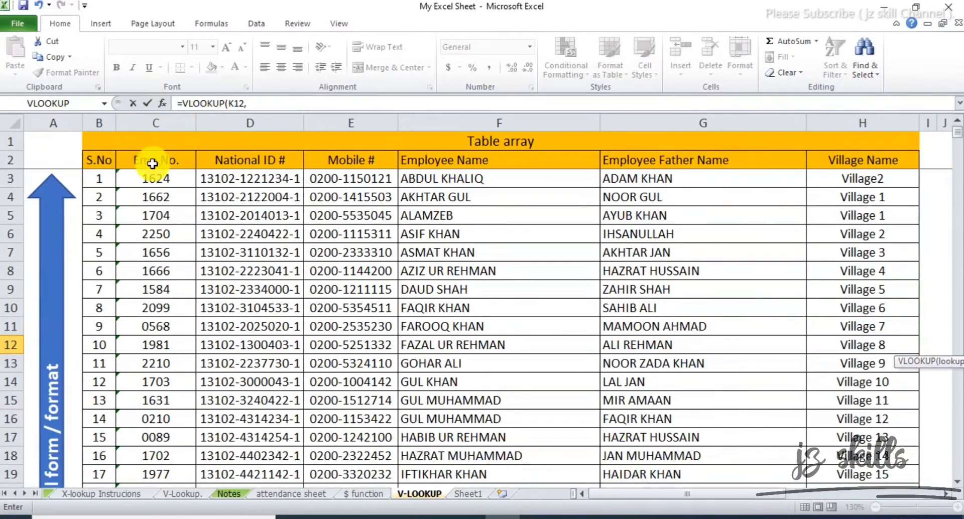
left_click_drag(151, 162, 845, 455)
key("ctrl+shift+Down")
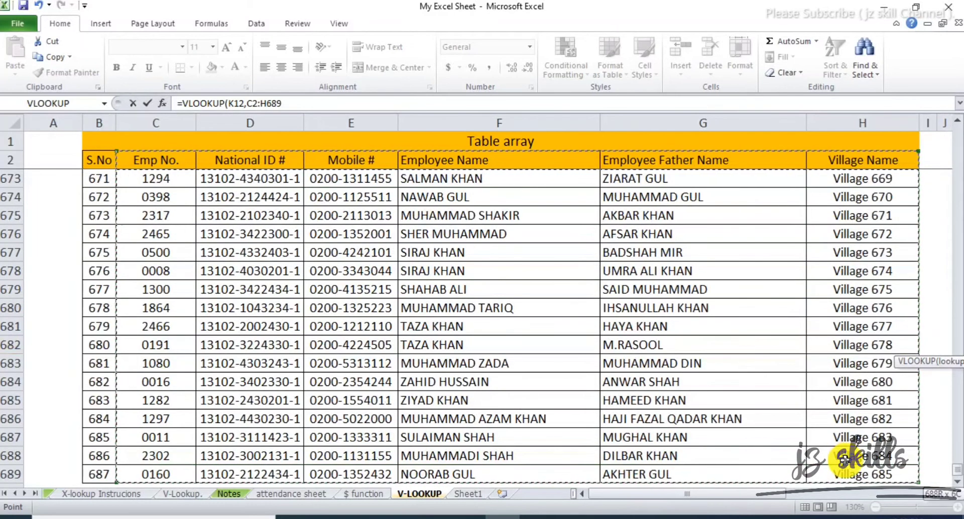
Lock the VLOOKUP references as $K12 for the lookup value and $C$2:$H$689 for the table array
left_click(240, 102)
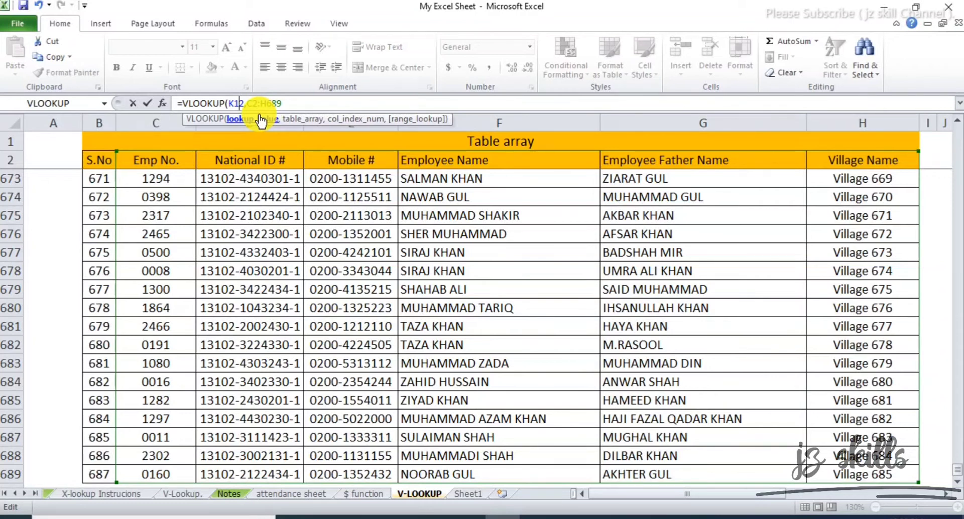
key("F4")
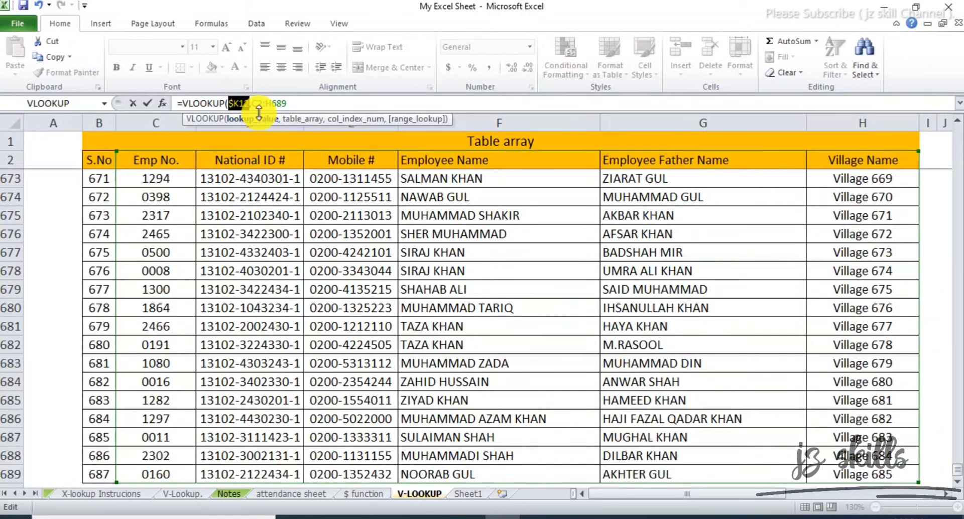
left_click(259, 107)
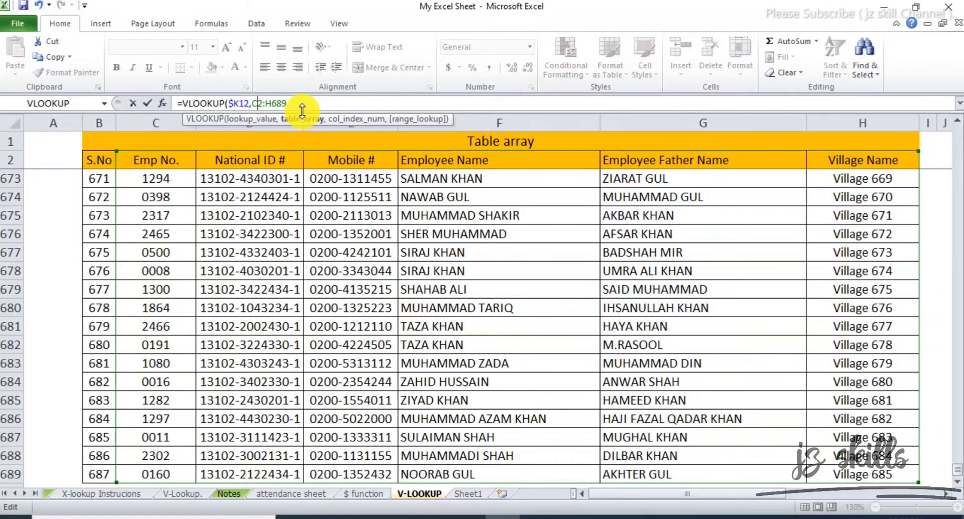
key("F4")
key("F4")
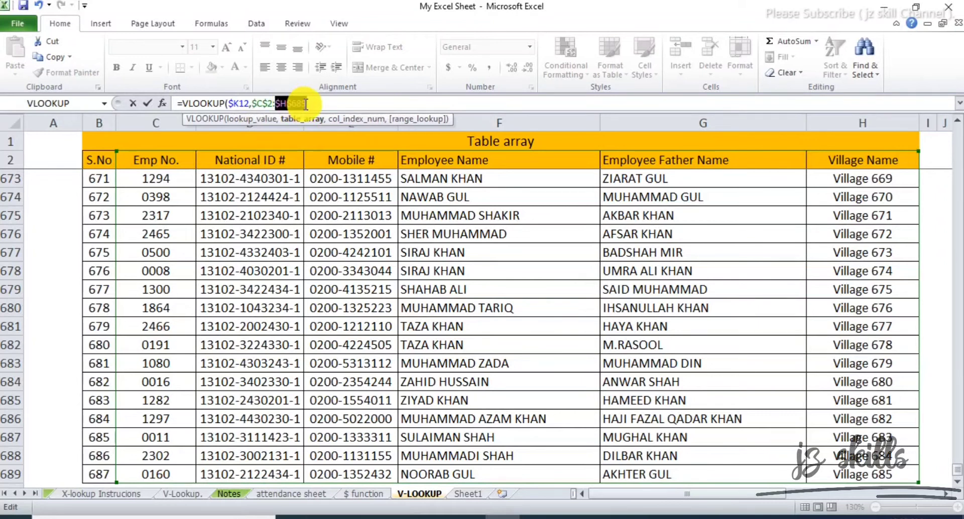
left_click(320, 102)
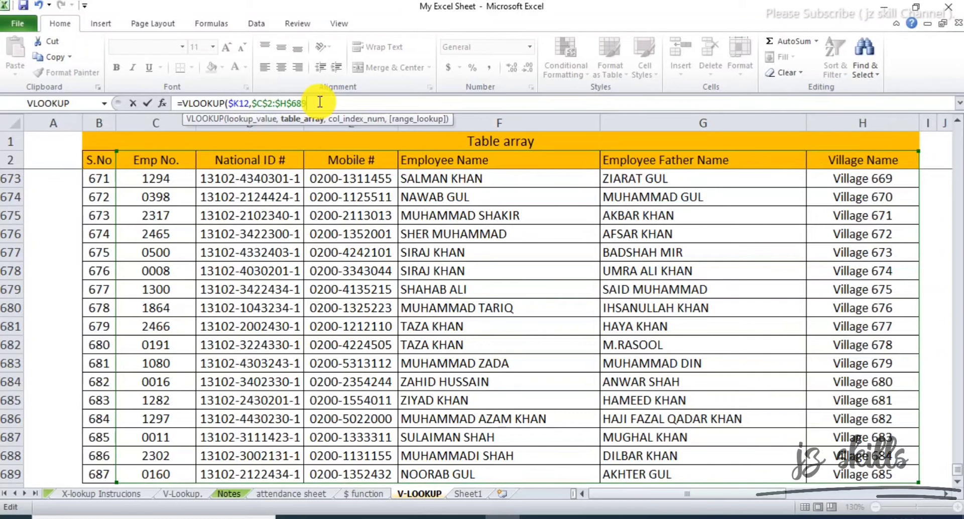
Nest a MATCH function as the column index, with the Mobile # header in L11 as its lookup value
type(",")
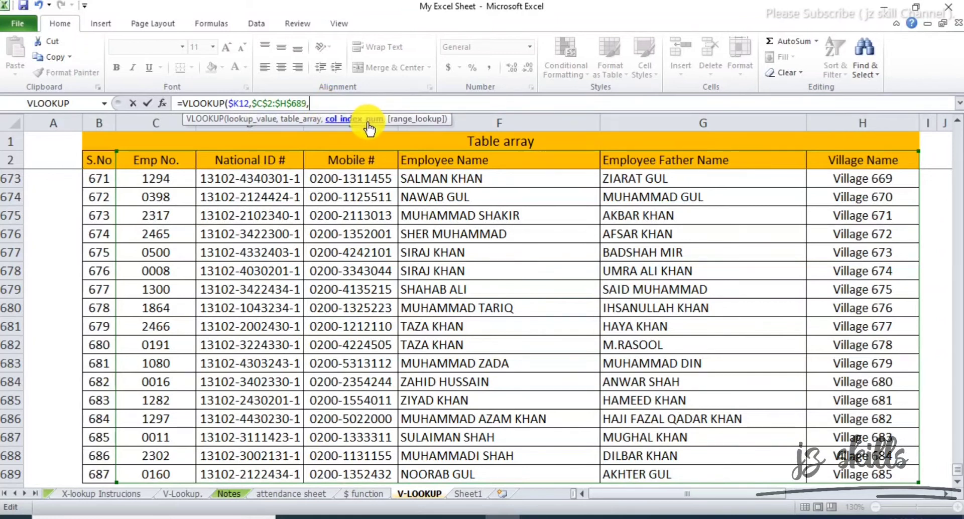
type("MATC")
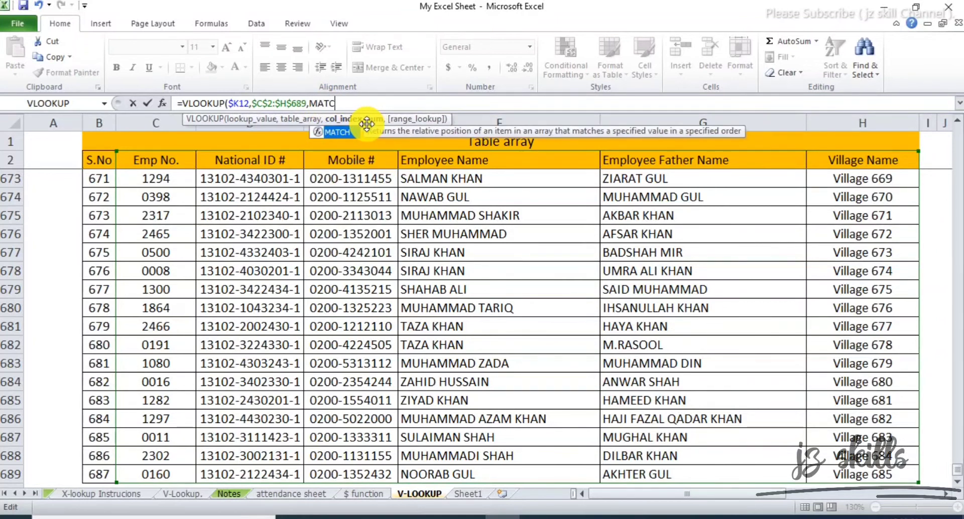
type("H(")
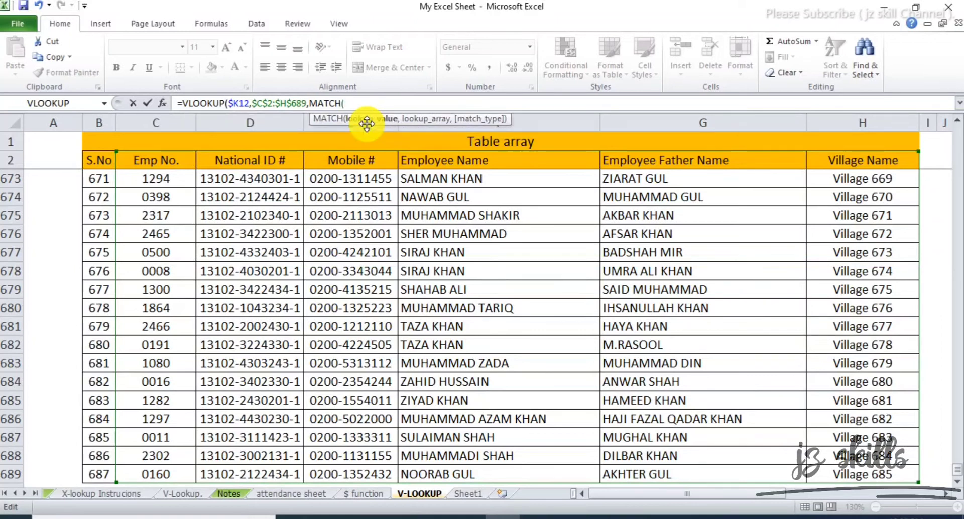
left_click(949, 494)
left_click_drag(949, 495, 947, 489)
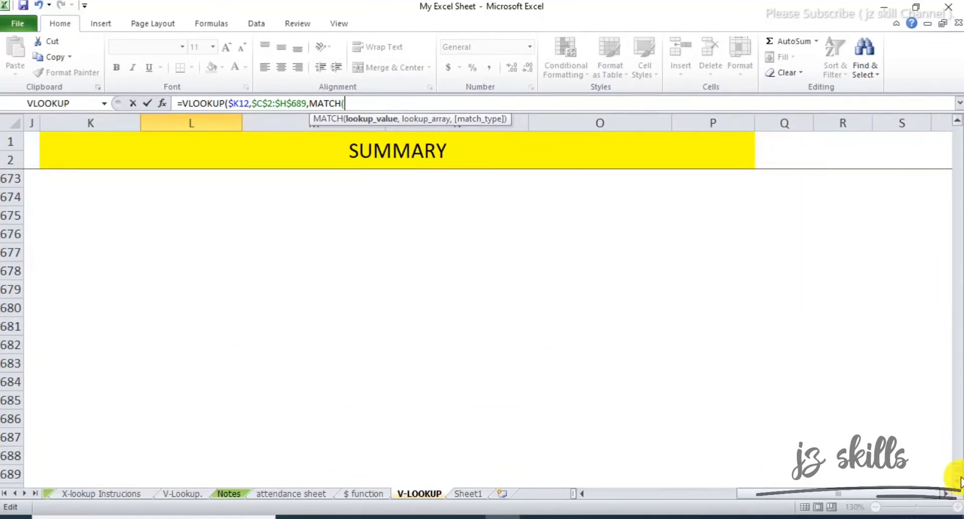
left_click_drag(957, 471, 953, 88)
mouse_move(813, 495)
left_mouse_down()
mouse_move(778, 500)
mouse_move(811, 497)
left_mouse_up()
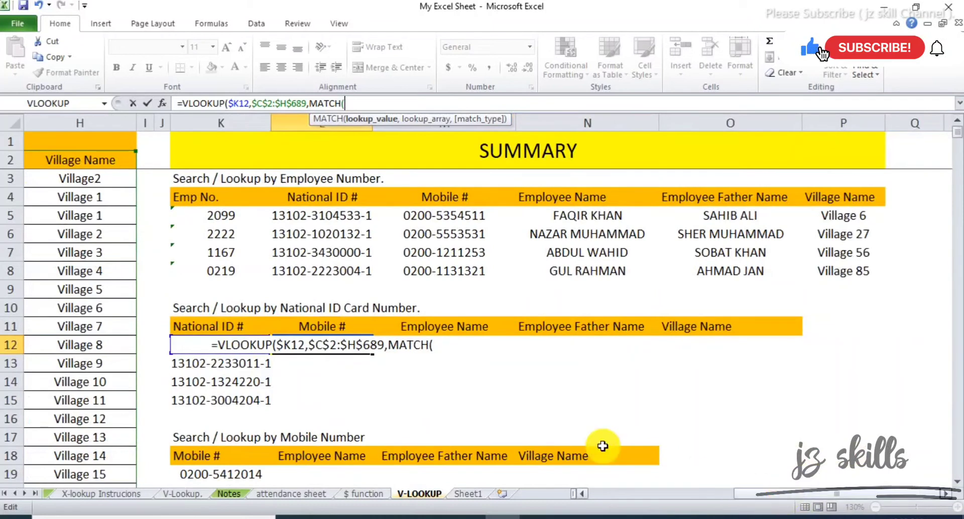
left_click(332, 327)
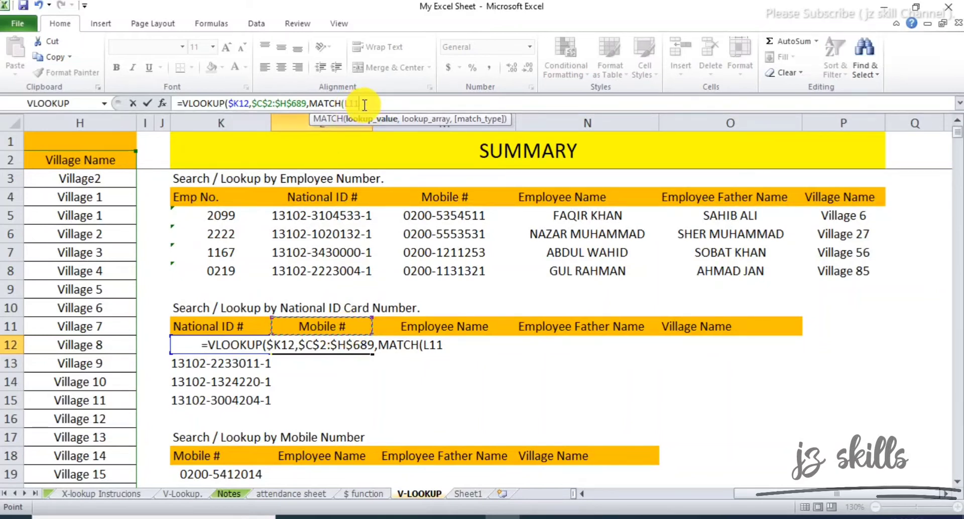
type(",")
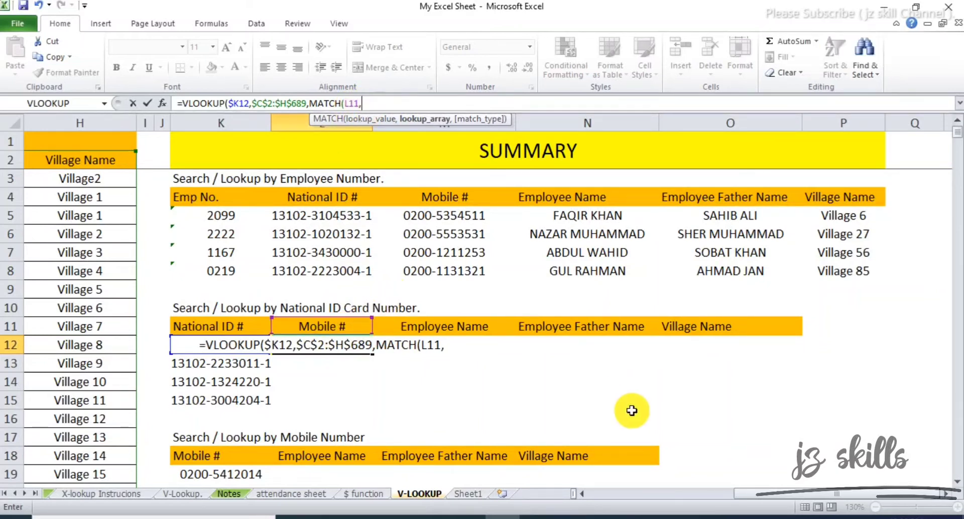
Set the MATCH lookup array to the table array's header row, locked as $C$2:$H$2
left_click_drag(799, 494, 706, 500)
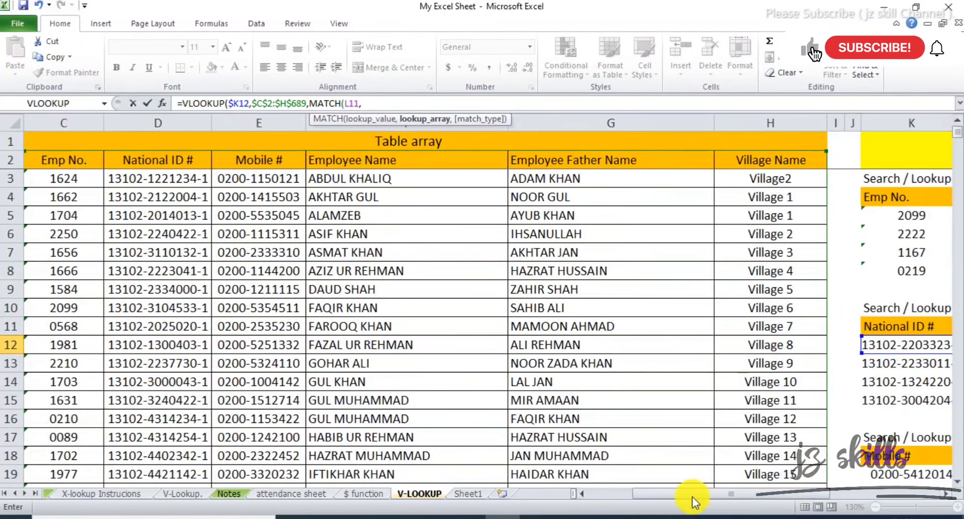
left_click_drag(66, 161, 768, 161)
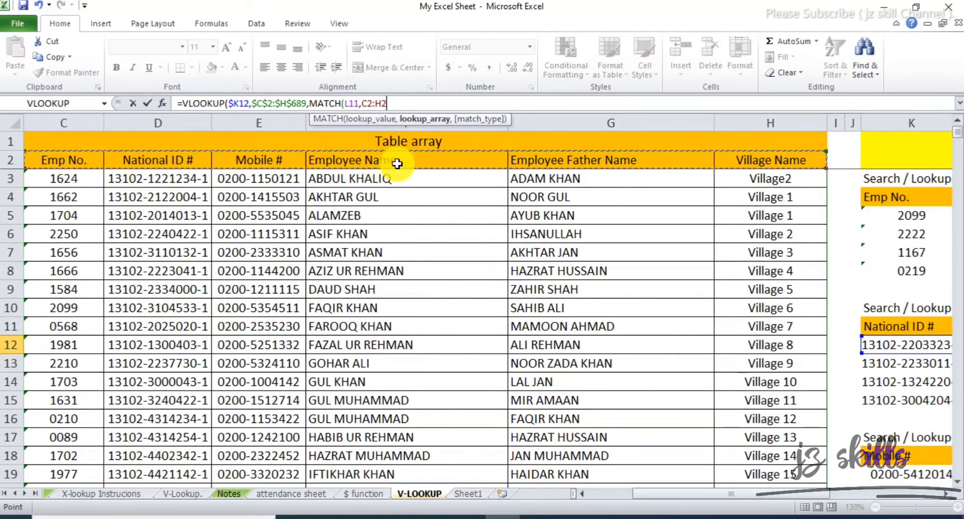
left_click(369, 104)
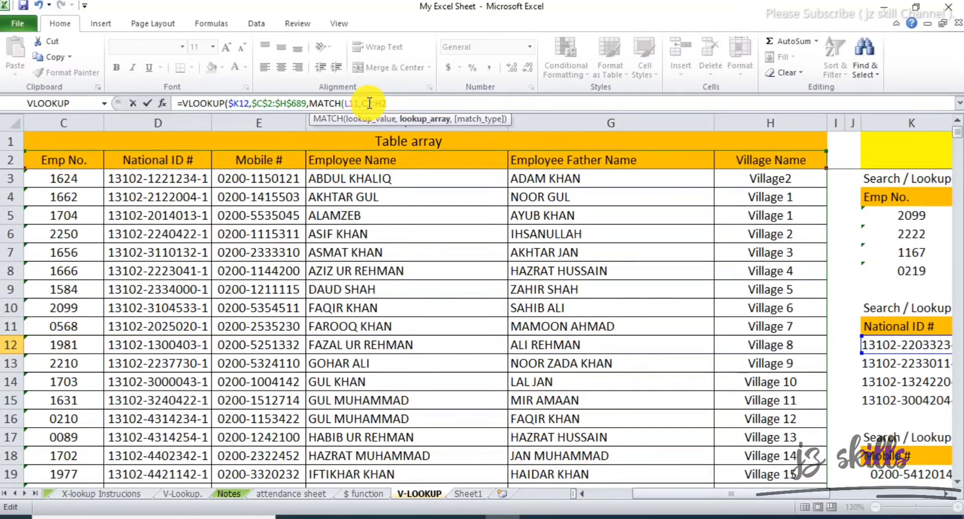
key("F4")
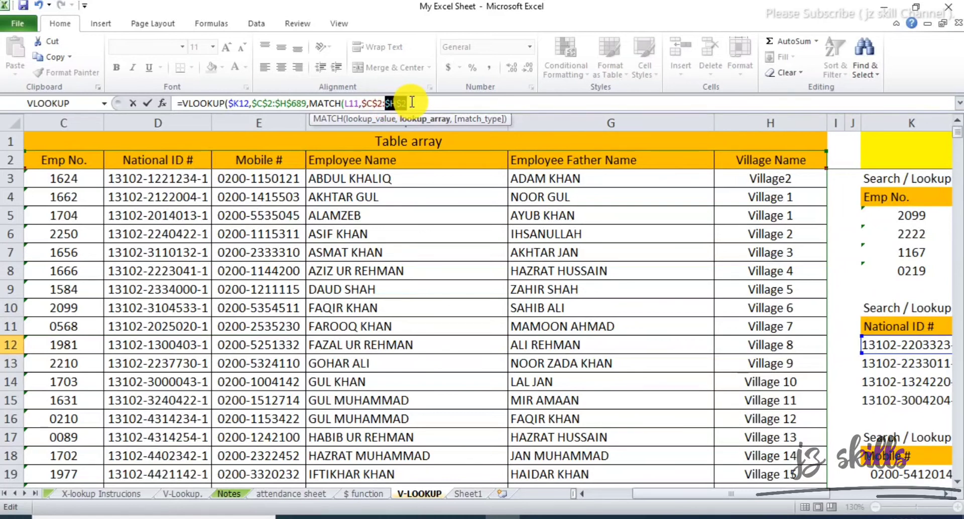
left_click(413, 102)
Complete MATCH with match type 0 and close the VLOOKUP with range lookup 0 for exact matches
type(",")
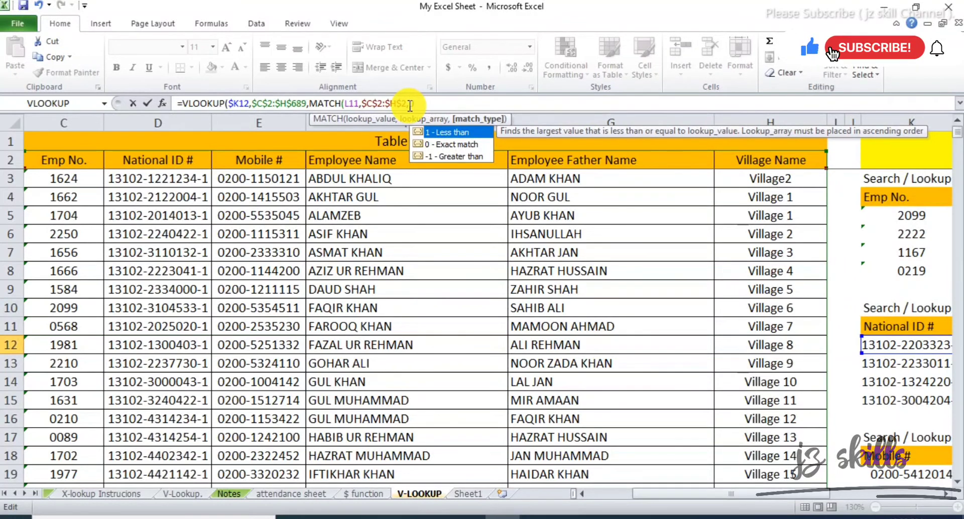
type("0")
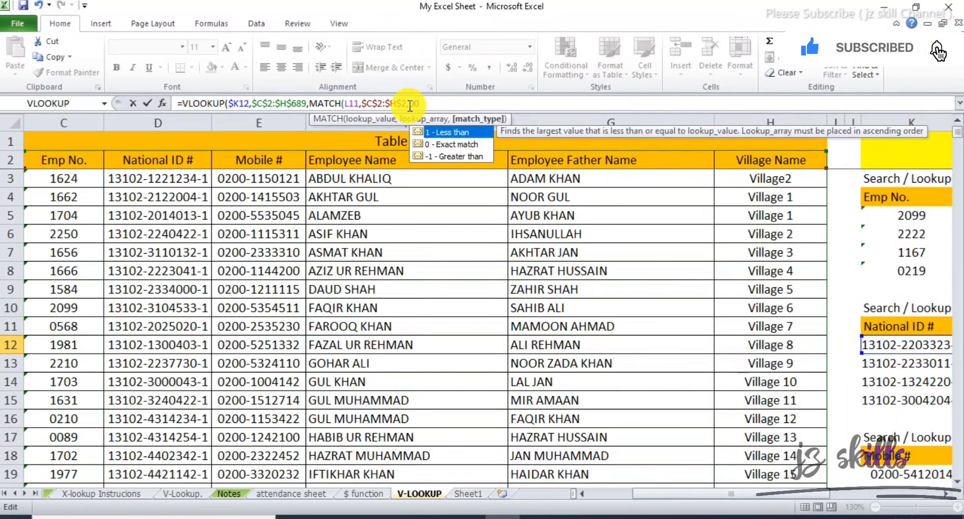
type(")")
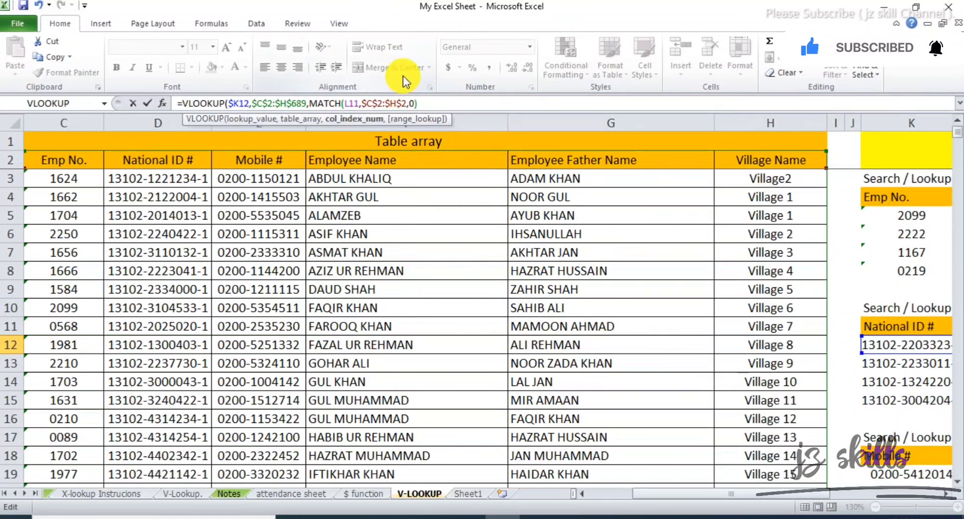
type(",")
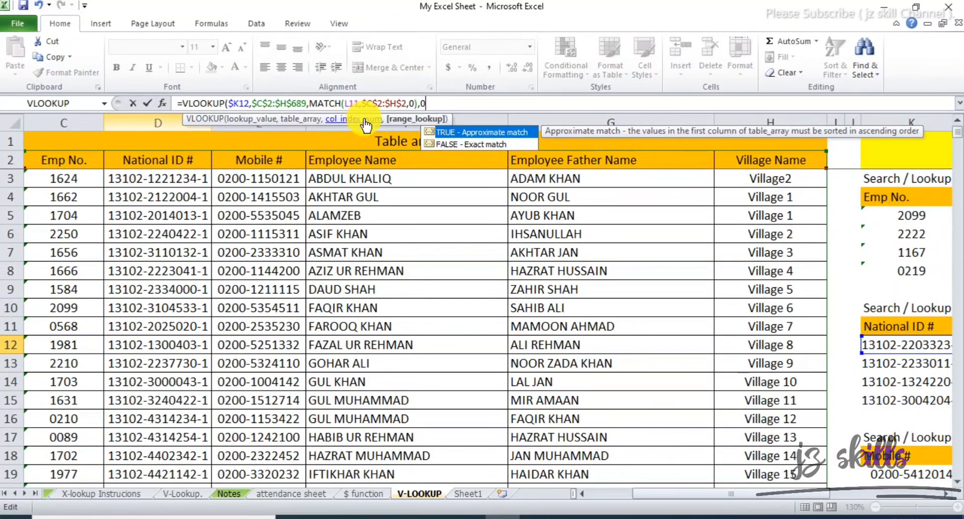
type("0)")
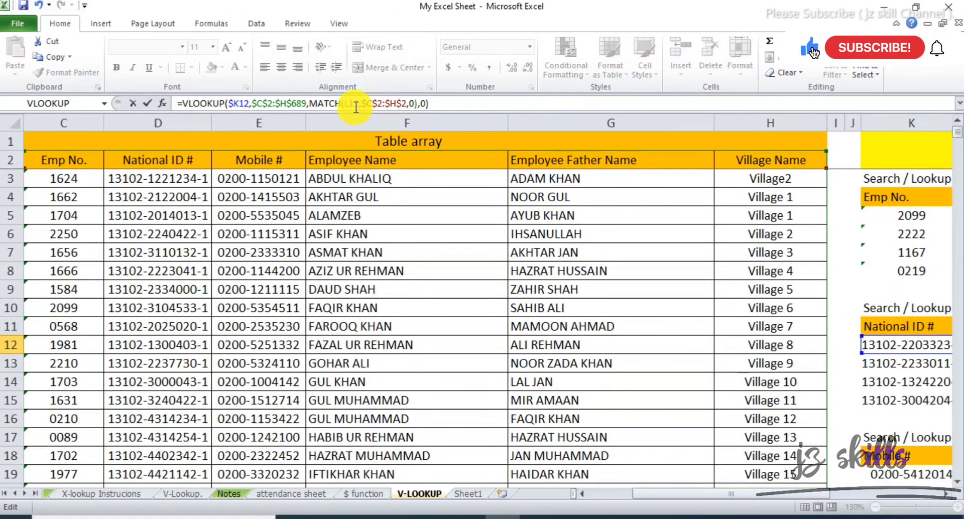
Lock the row of the MATCH lookup value as L$11 and enter the formula in L12
left_click(355, 104)
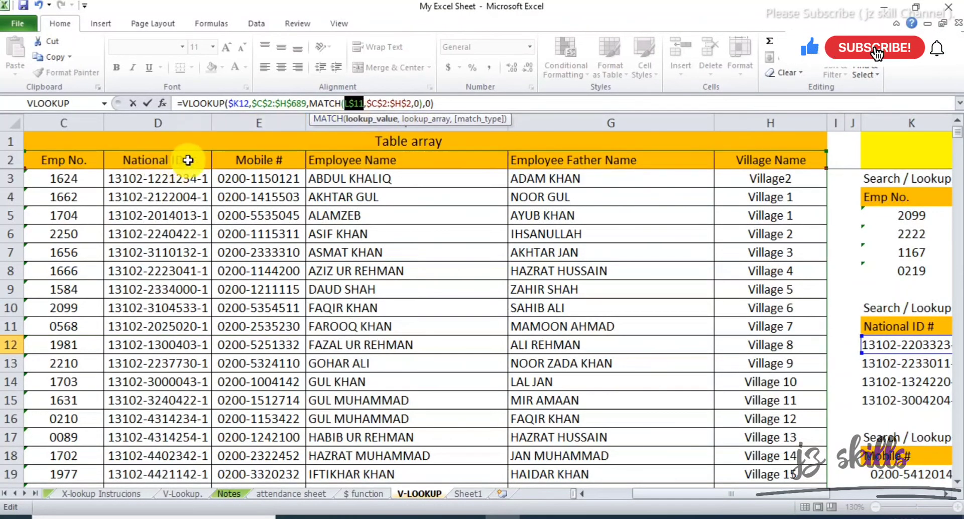
key("Return")
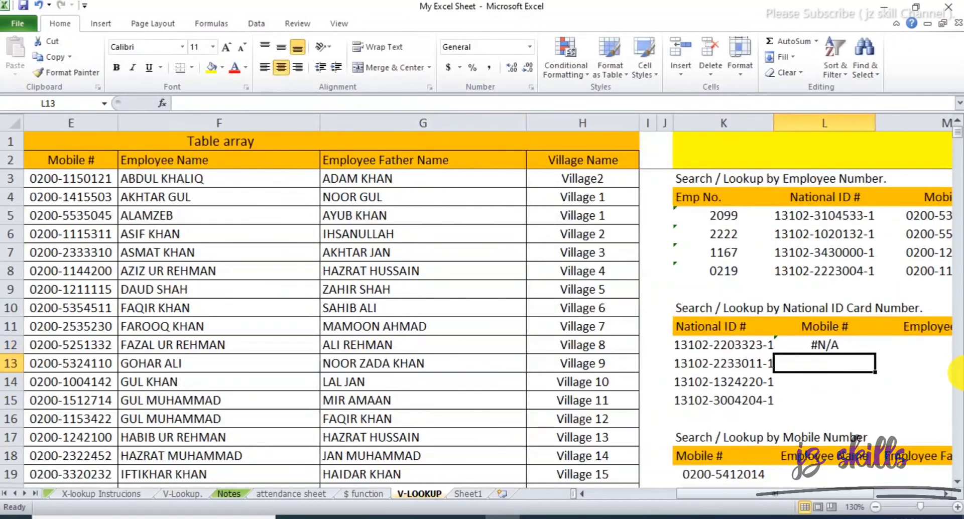
scroll(950, 495, "right", 5)
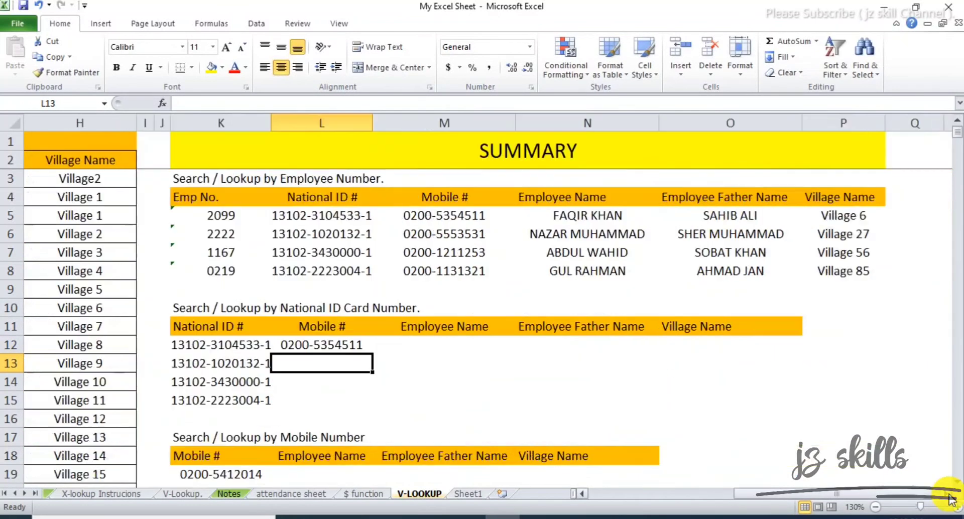
Fill the L12 lookup formula across and down through L12:O15 to complete the National ID block
left_click(319, 345)
left_click_drag(373, 352, 749, 413)
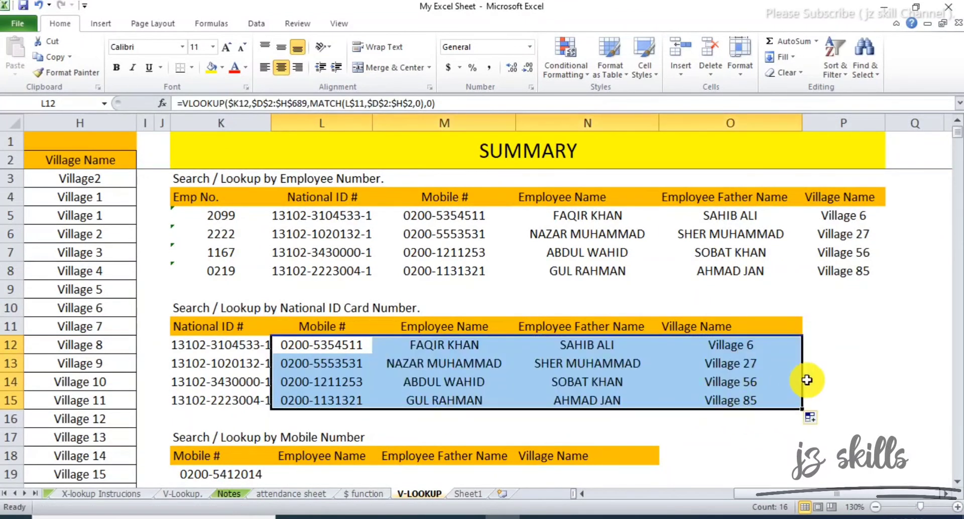
scroll(824, 374, "down", 1)
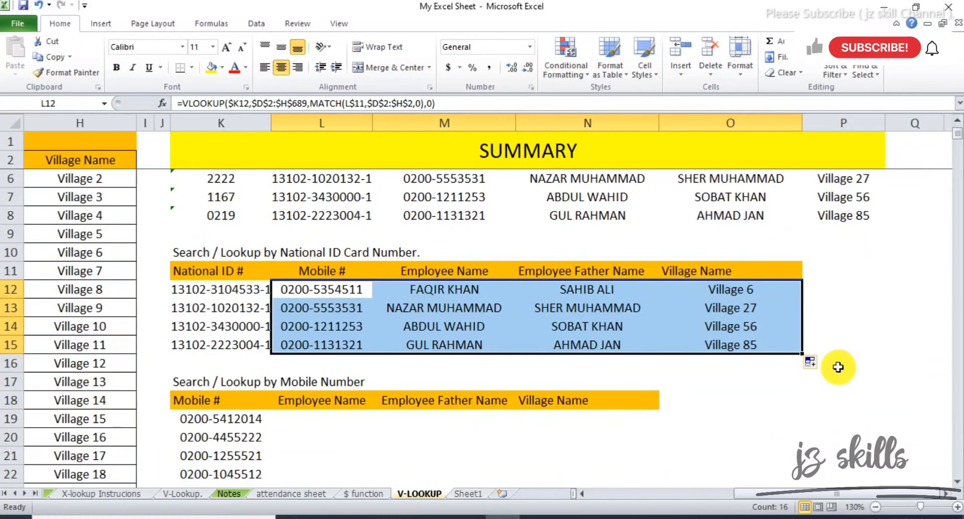
scroll(567, 338, "up", 1)
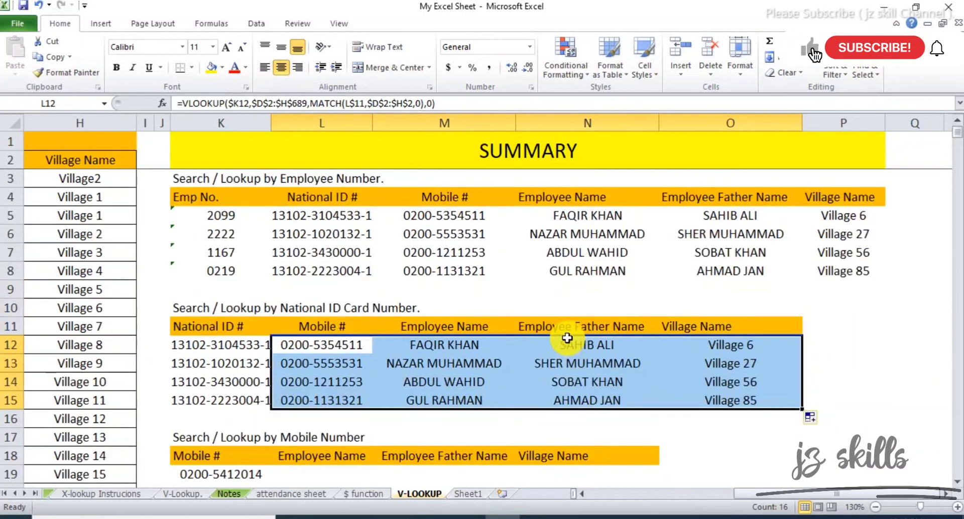
left_click(726, 288)
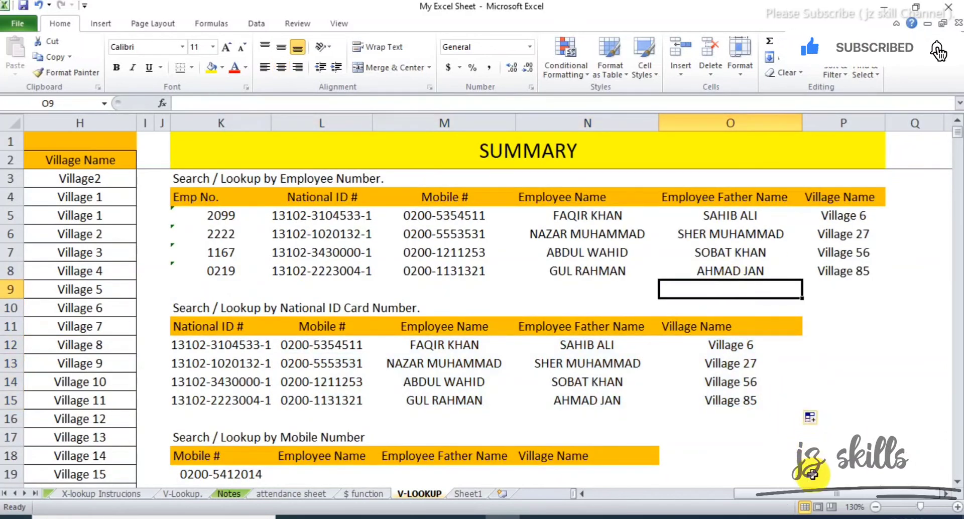
Review the MATCH and VLOOKUP function argument references on Sheet1
left_click_drag(799, 499, 715, 510)
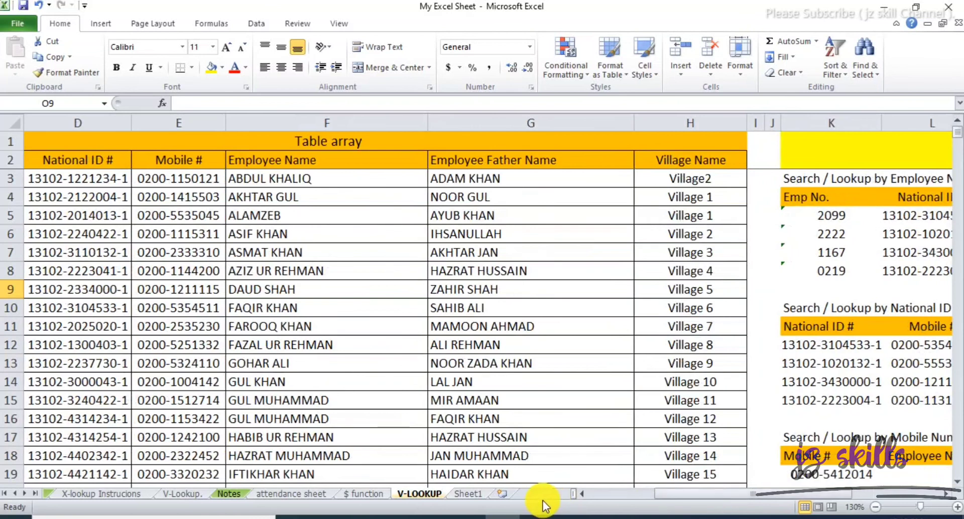
left_click(457, 497)
left_click(222, 143)
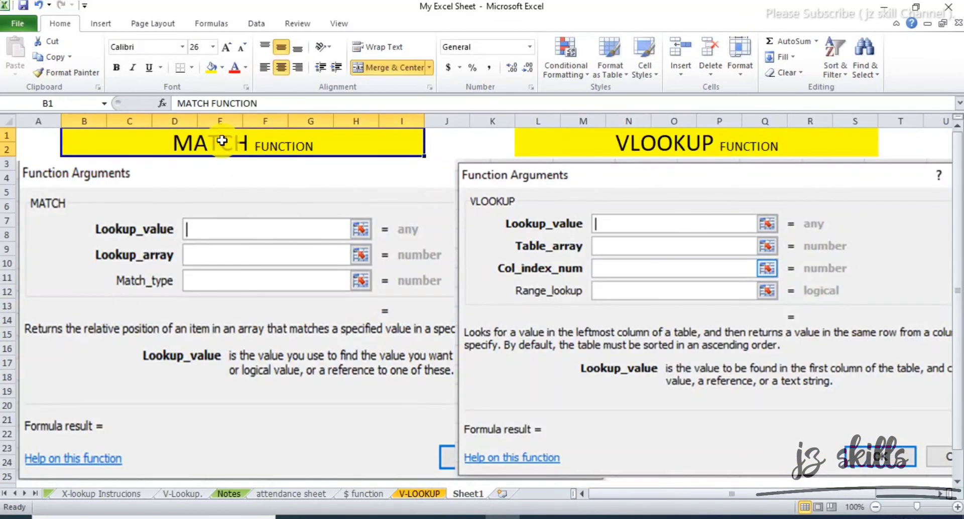
left_click(672, 144)
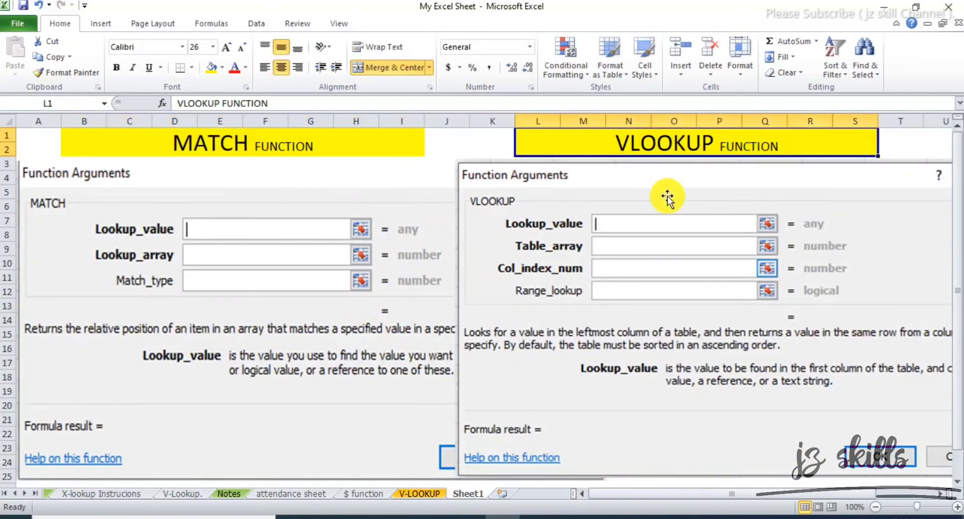
left_click(227, 145)
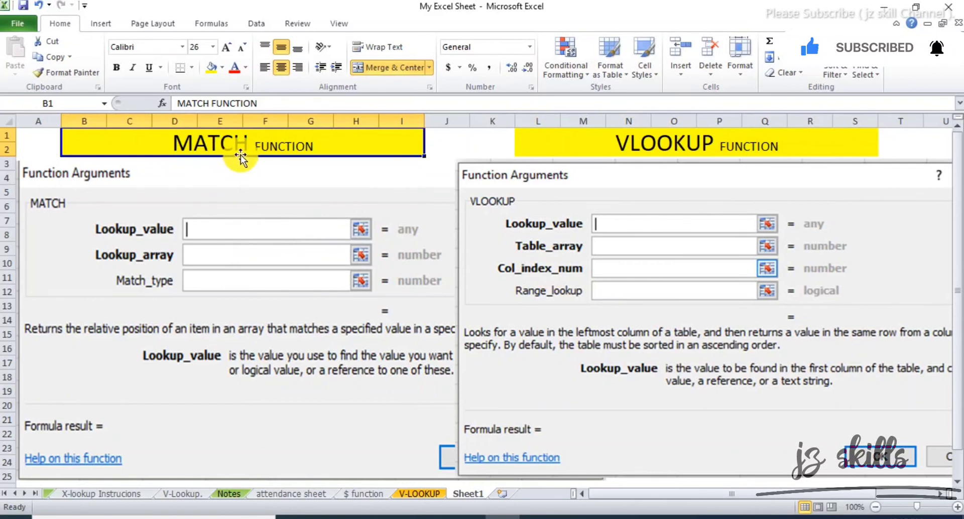
Return to the V-LOOKUP sheet and examine the formulas in the National ID and Mobile columns of the Employee Number block
left_click(420, 493)
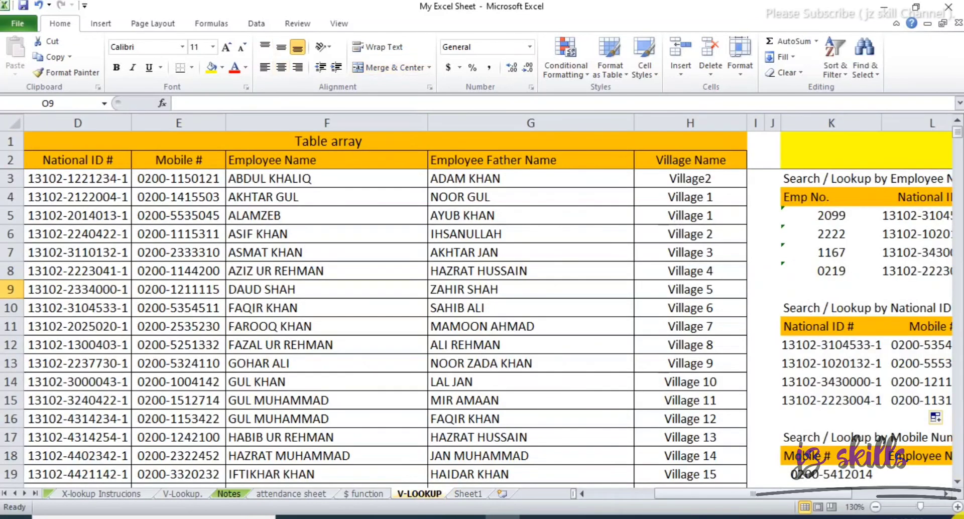
scroll(948, 509, "right", 5)
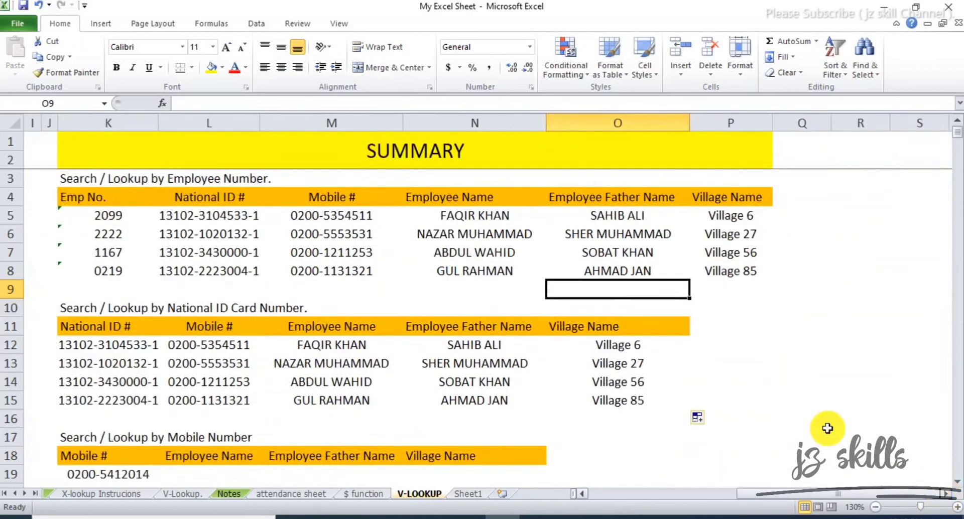
left_click(583, 494)
left_click(334, 234)
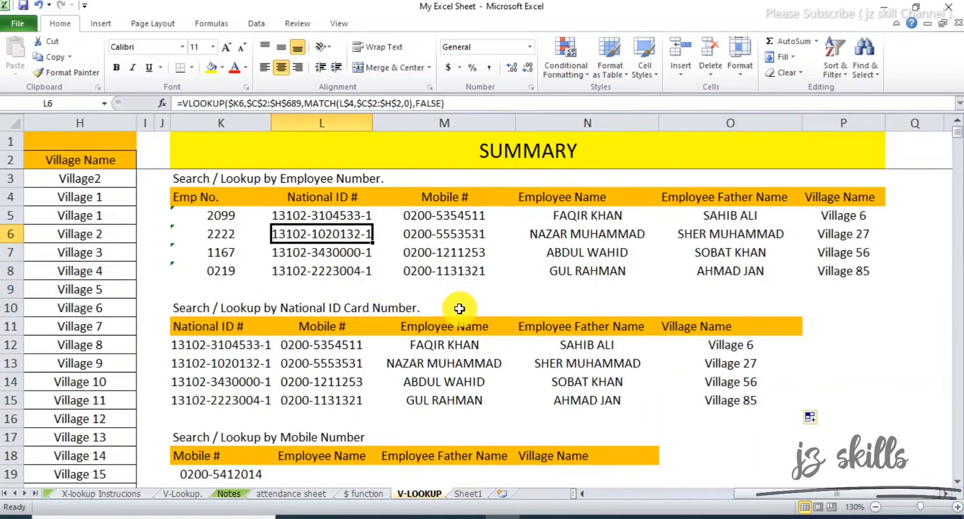
scroll(459, 309, "down", 2)
scroll(459, 309, "up", 2)
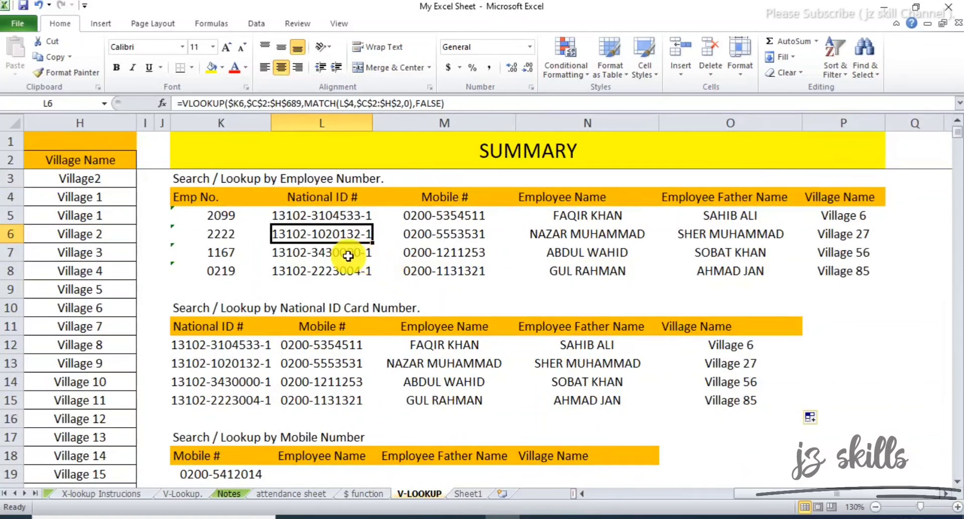
left_click(340, 252)
left_click(349, 216)
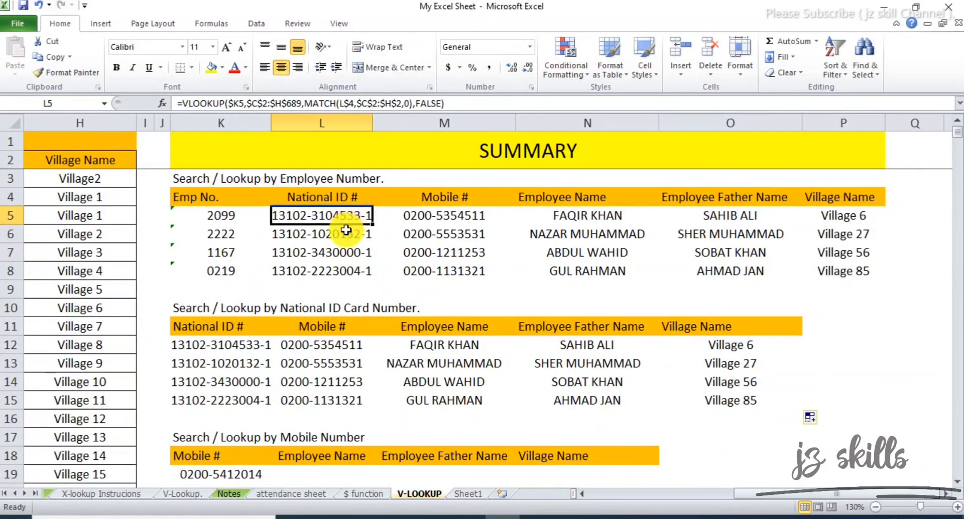
left_click(344, 234)
left_click(340, 254)
left_click(341, 271)
left_click(446, 253)
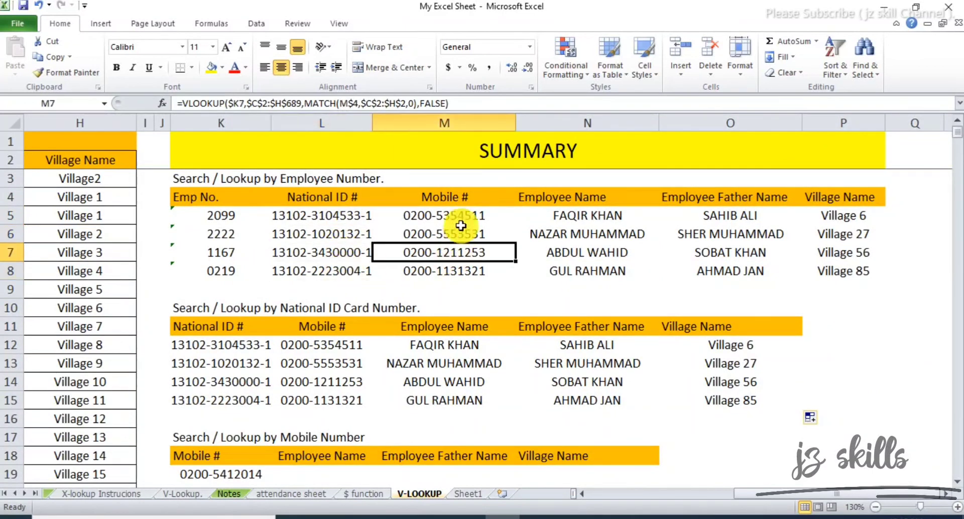
left_click(453, 234)
left_click(457, 216)
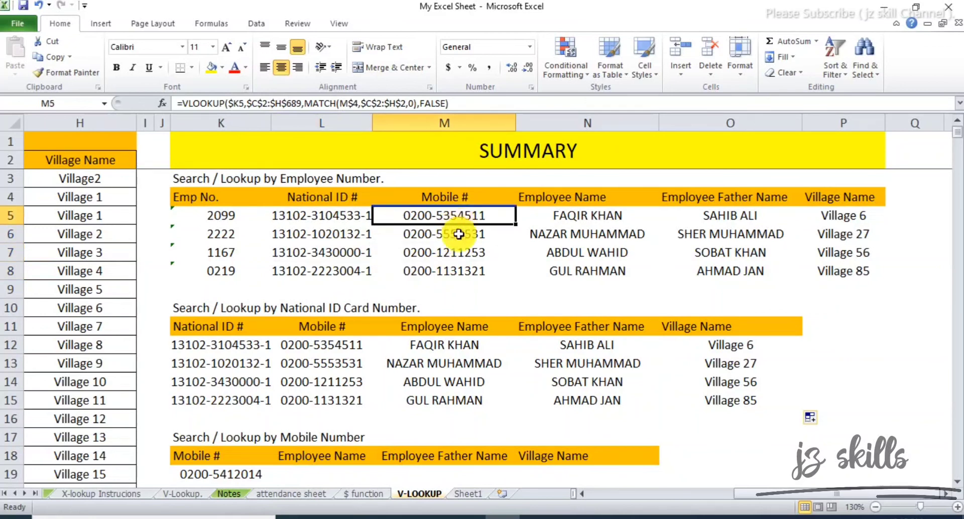
left_click(453, 234)
left_click(450, 272)
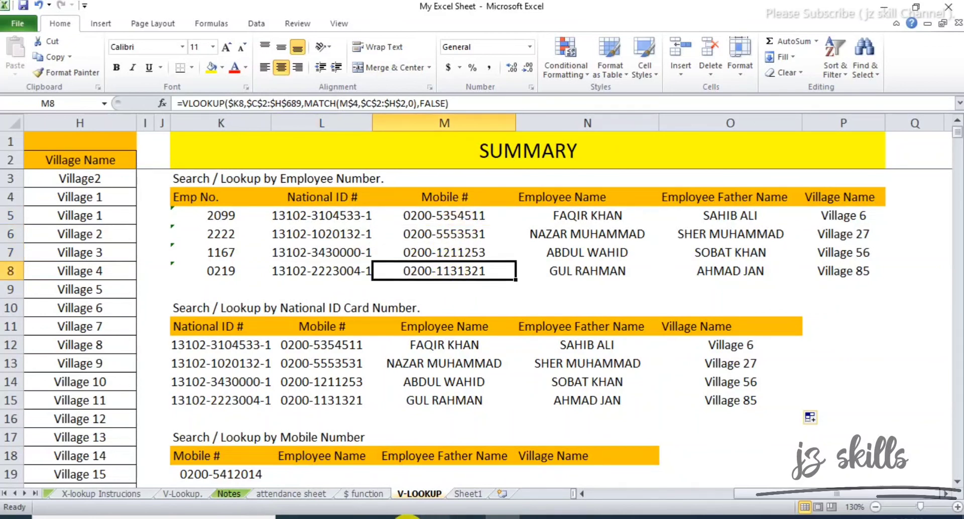